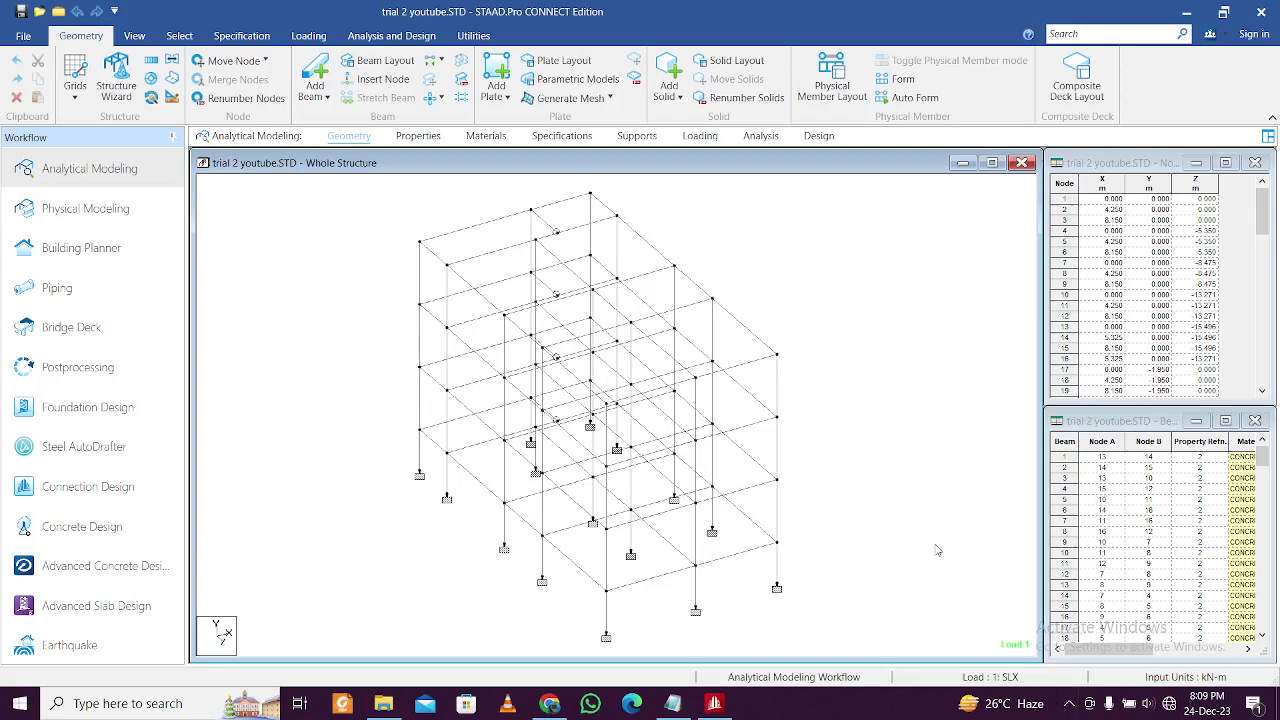
Step: Examine the concrete design results of top-level beam 119 and beam 81 directly below it
middle_click_drag(935, 549, 940, 556)
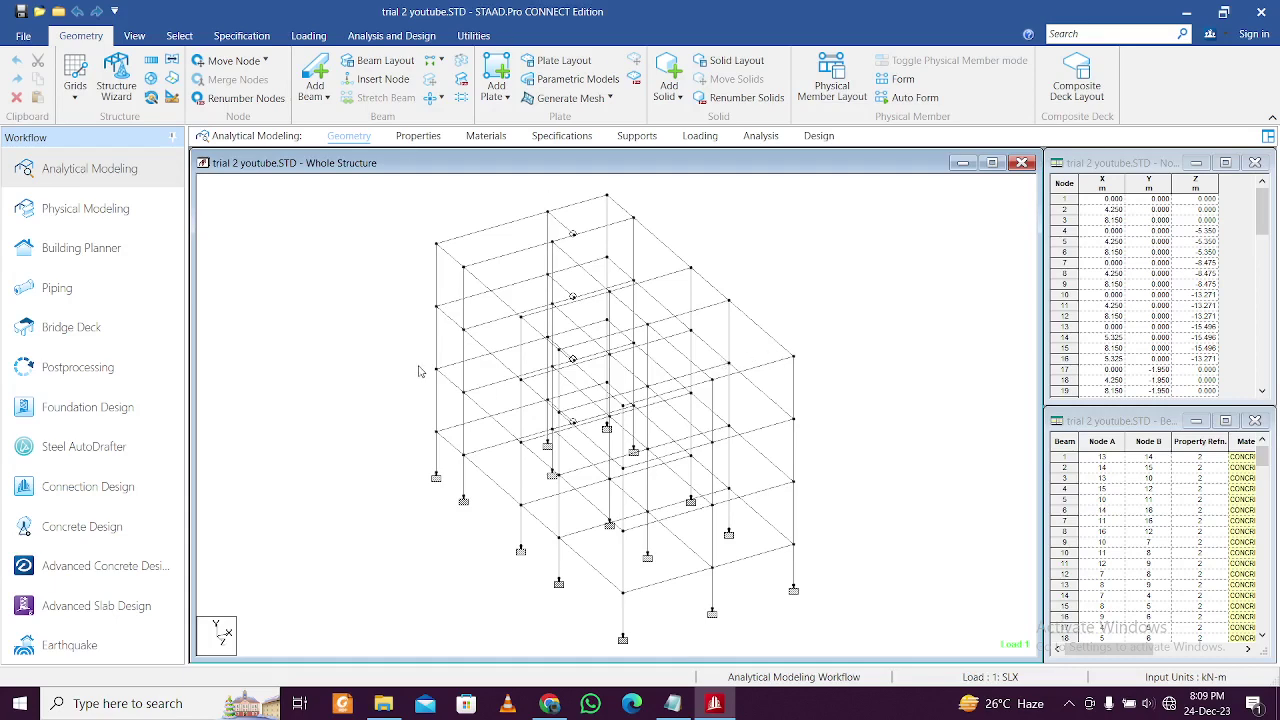
middle_click_drag(588, 447, 578, 452)
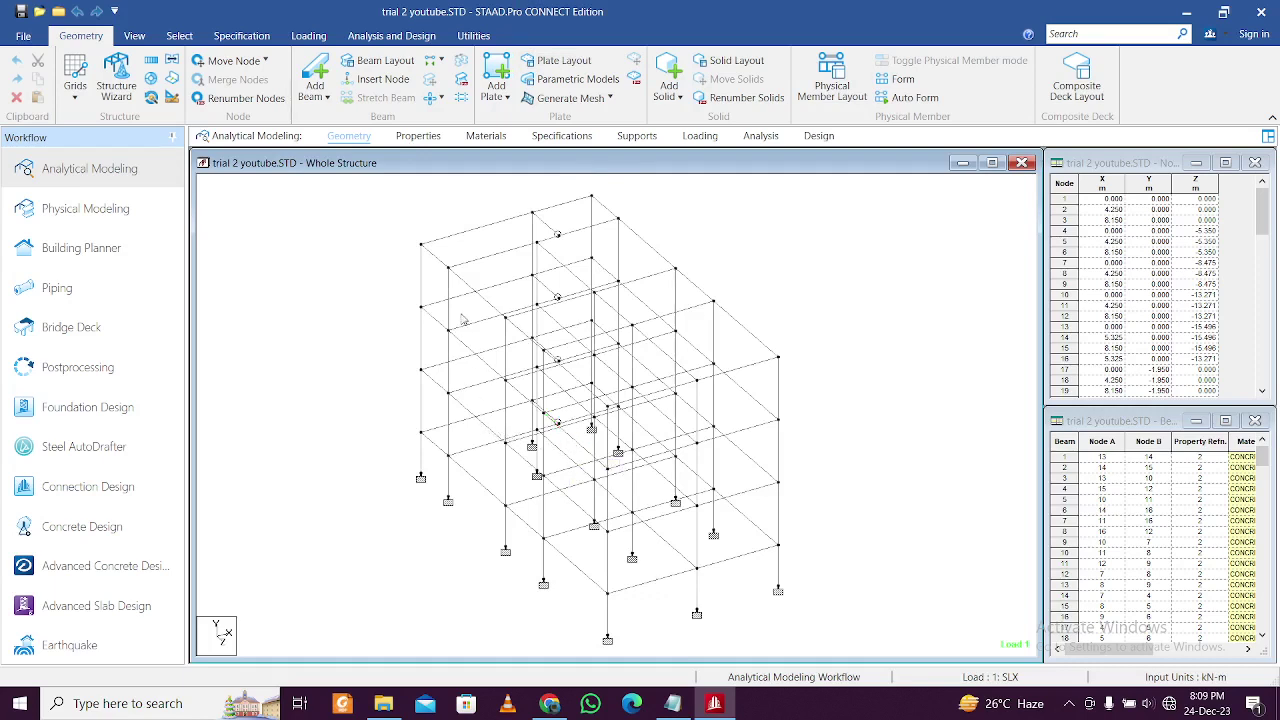
double_click(492, 270)
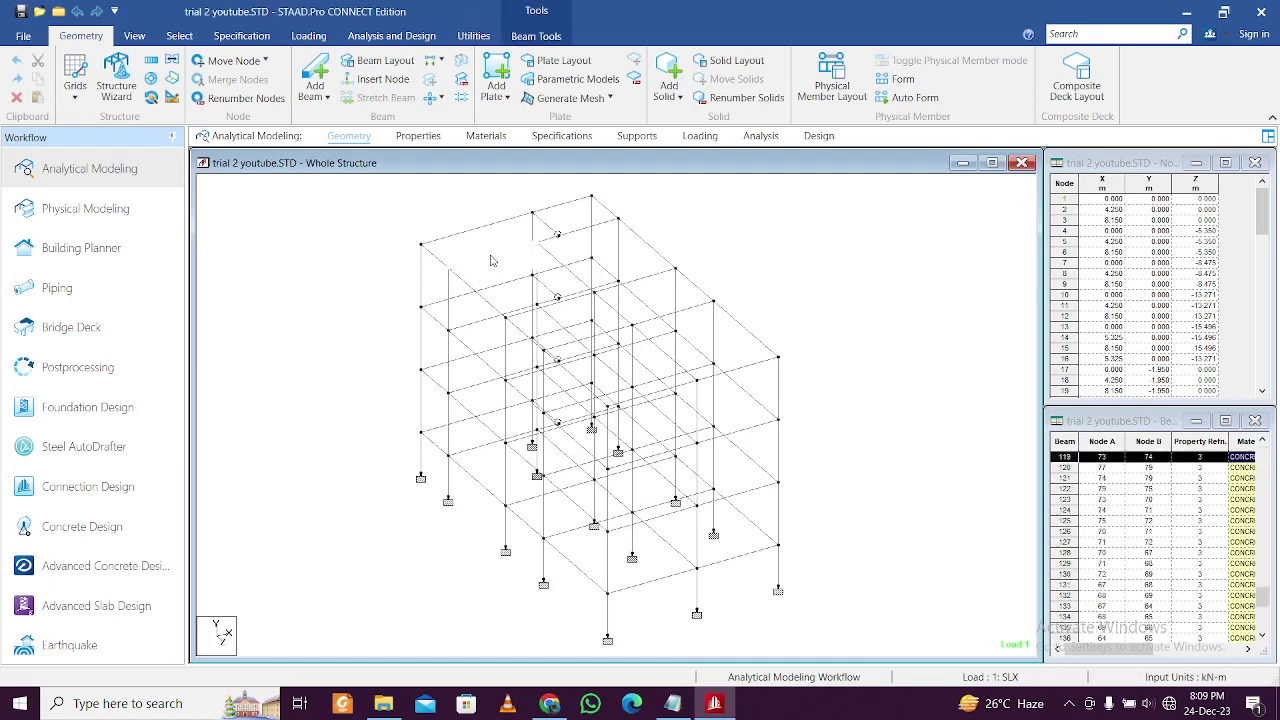
left_click(727, 188)
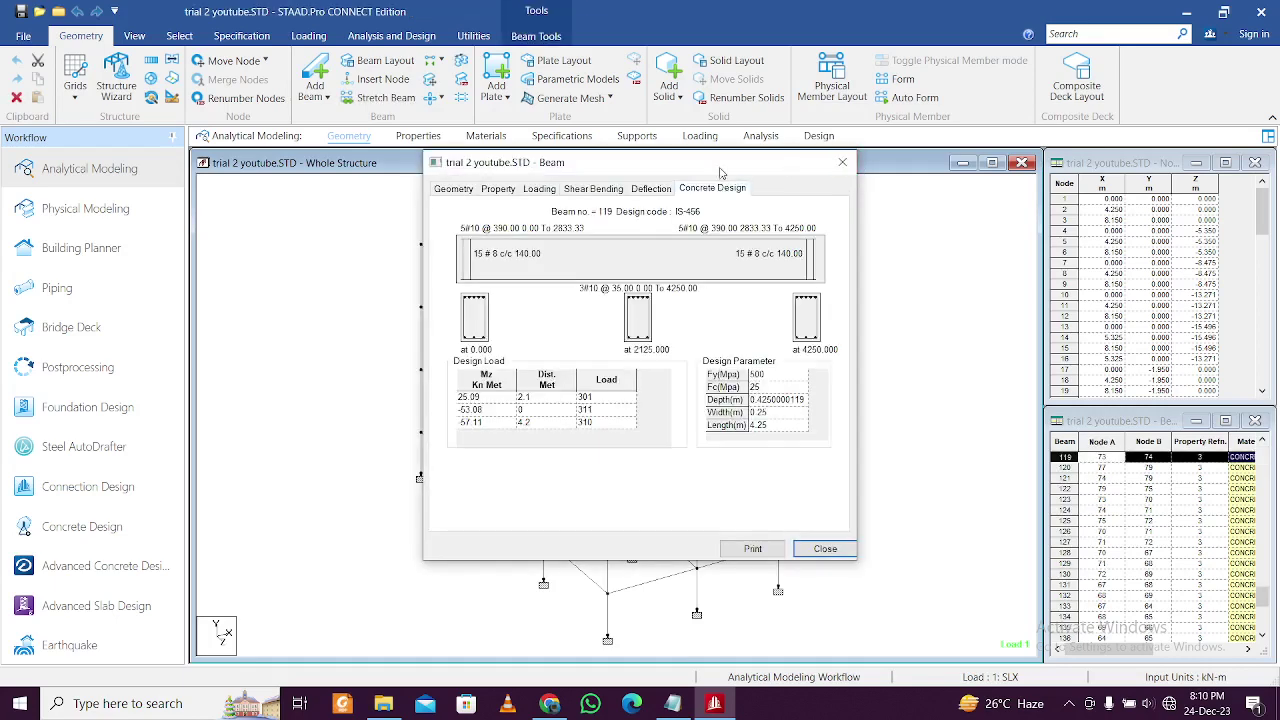
left_click_drag(729, 168, 1092, 130)
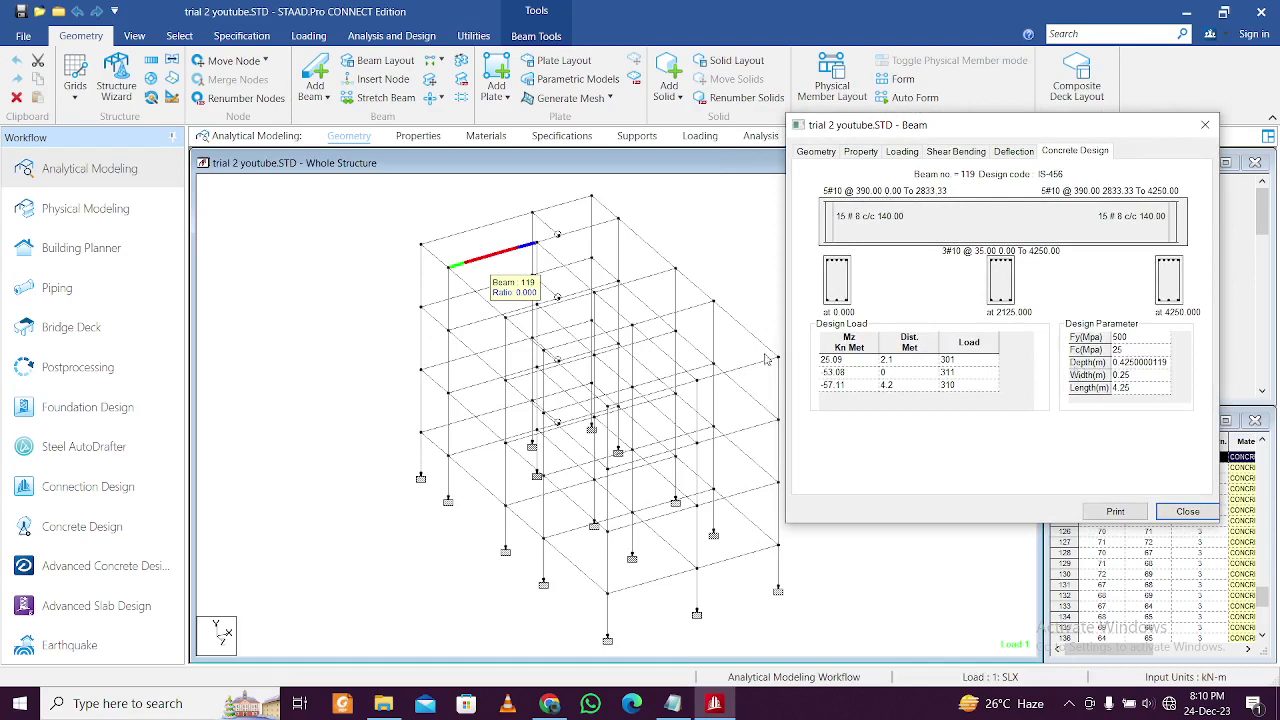
left_click(465, 333)
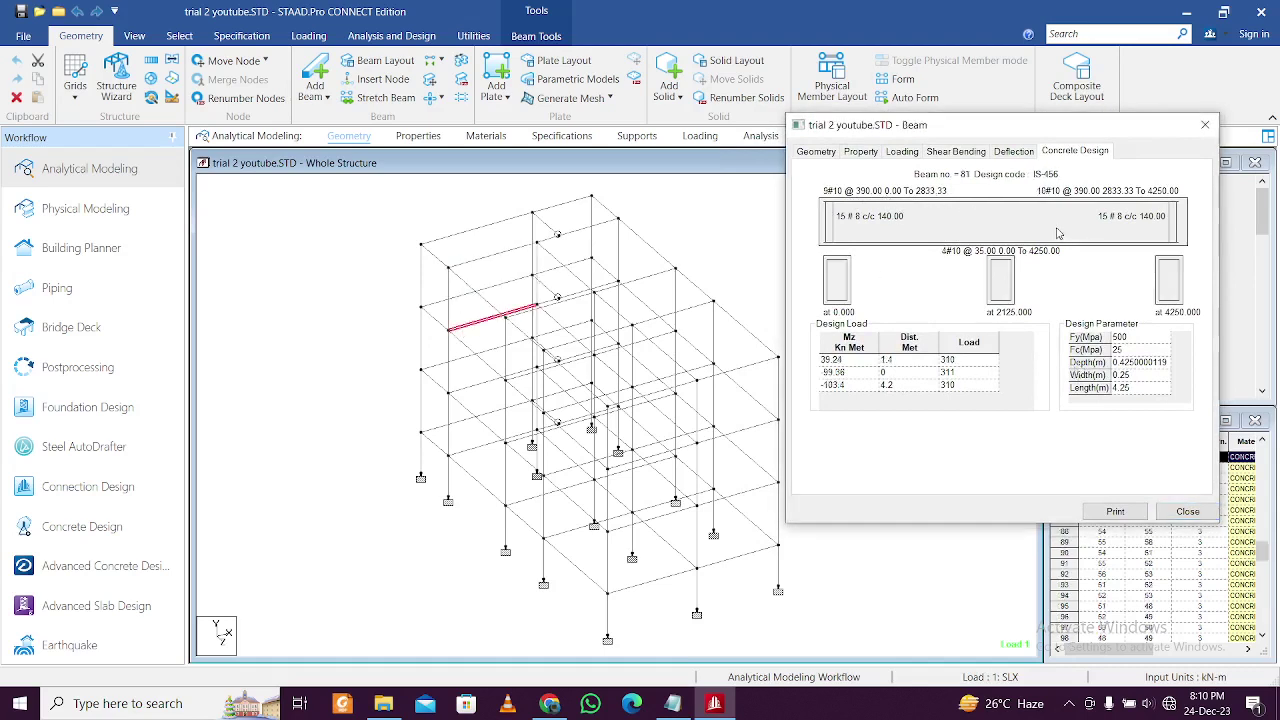
Step: Examine the concrete design results of column 103 and close the member details
left_click(449, 375)
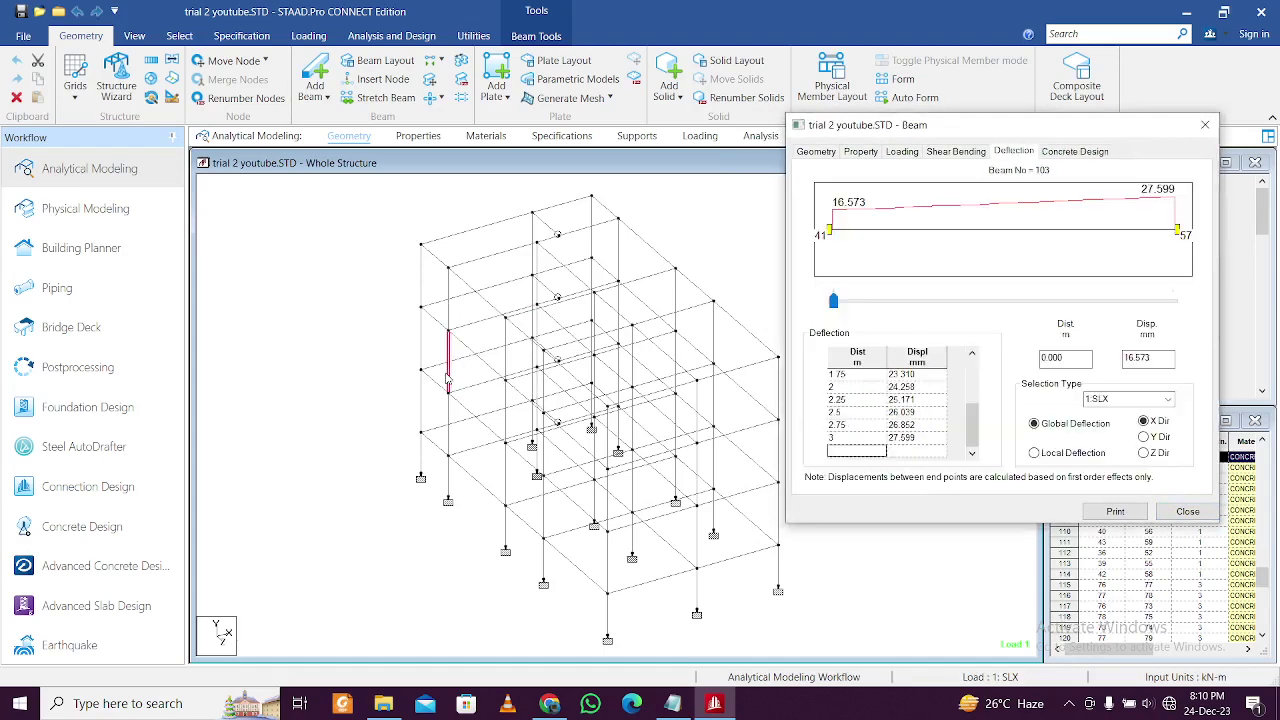
left_click(1084, 152)
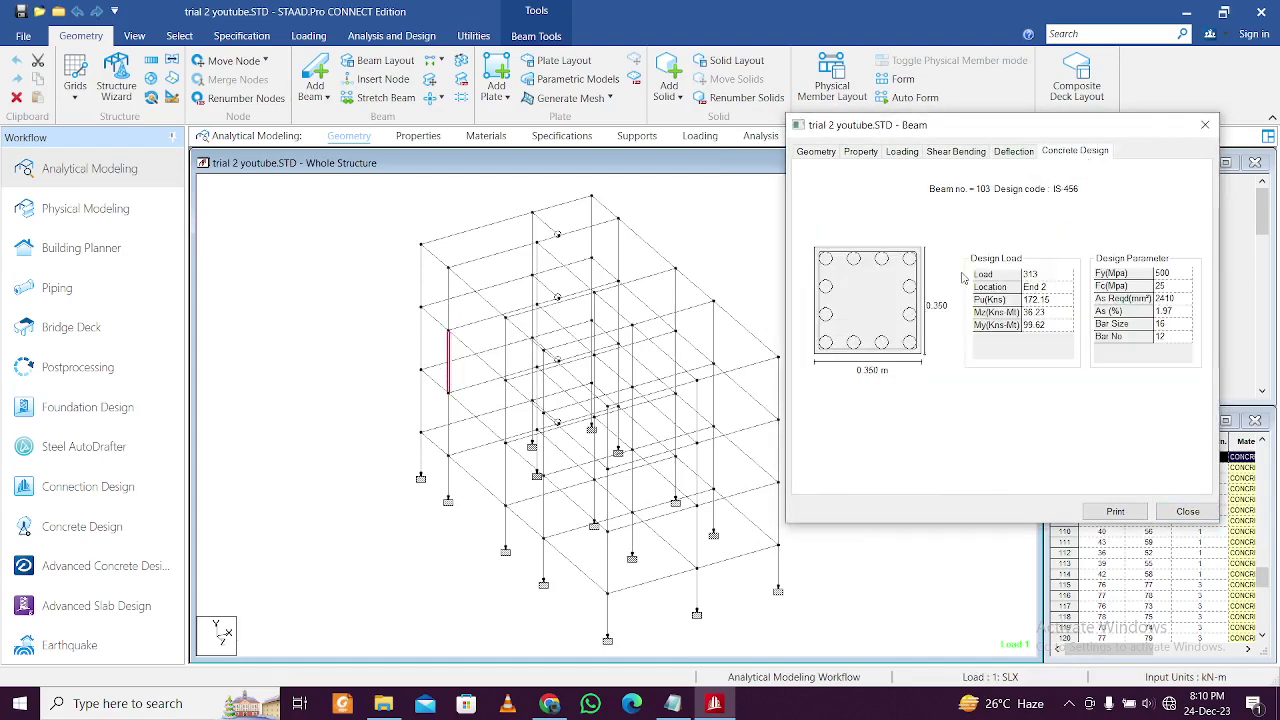
left_click(1205, 124)
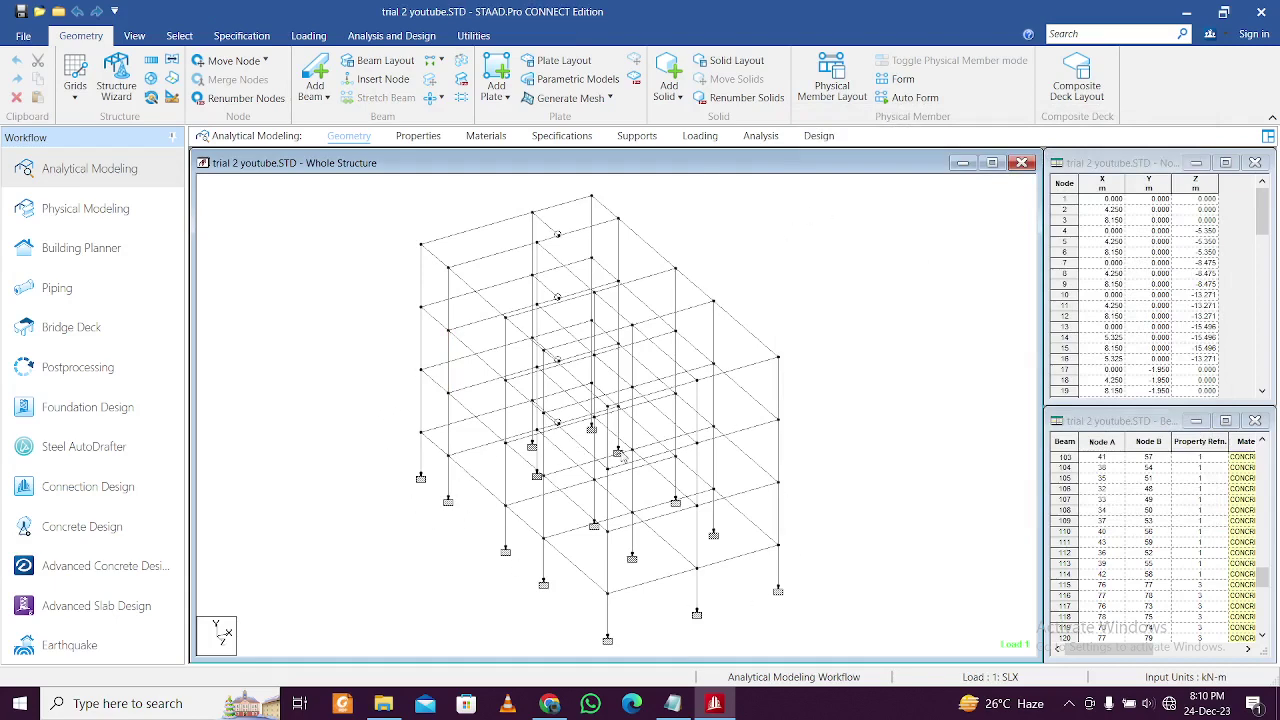
Step: Open the analysis output in the STAAD.Pro Viewer and go to the BEAM section of the concrete design results
middle_click_drag(829, 457, 848, 457)
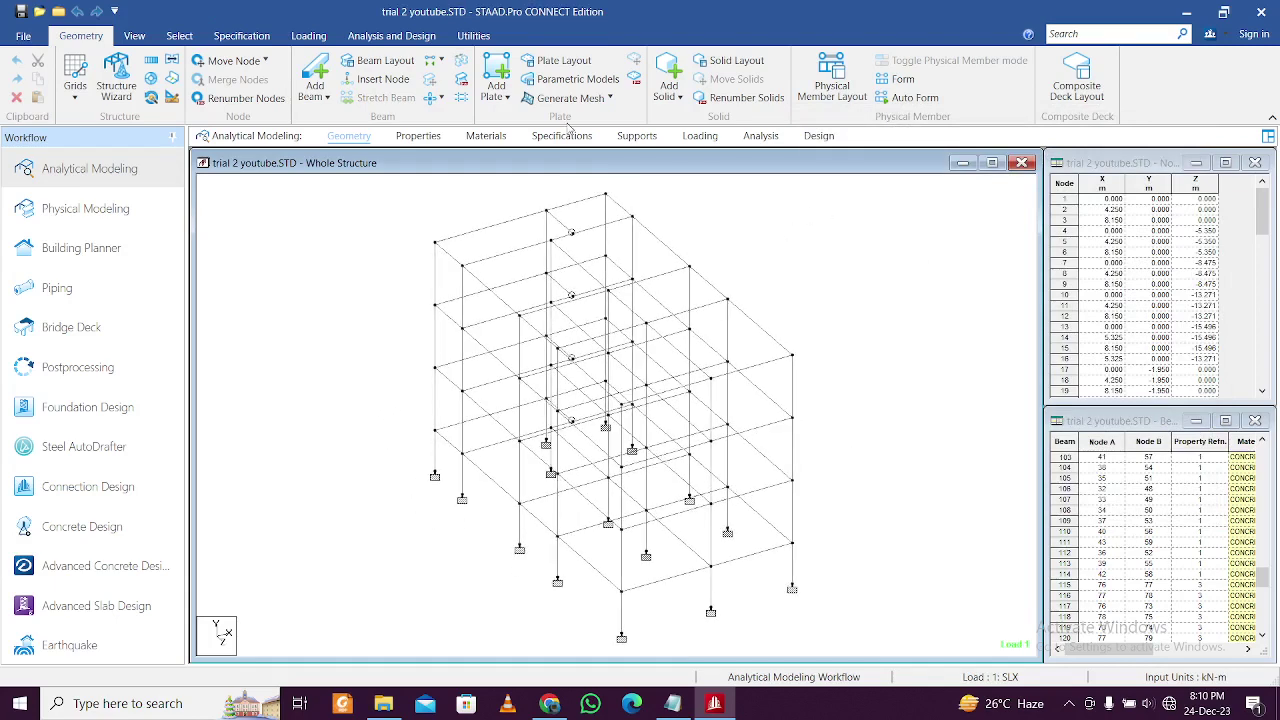
left_click(474, 36)
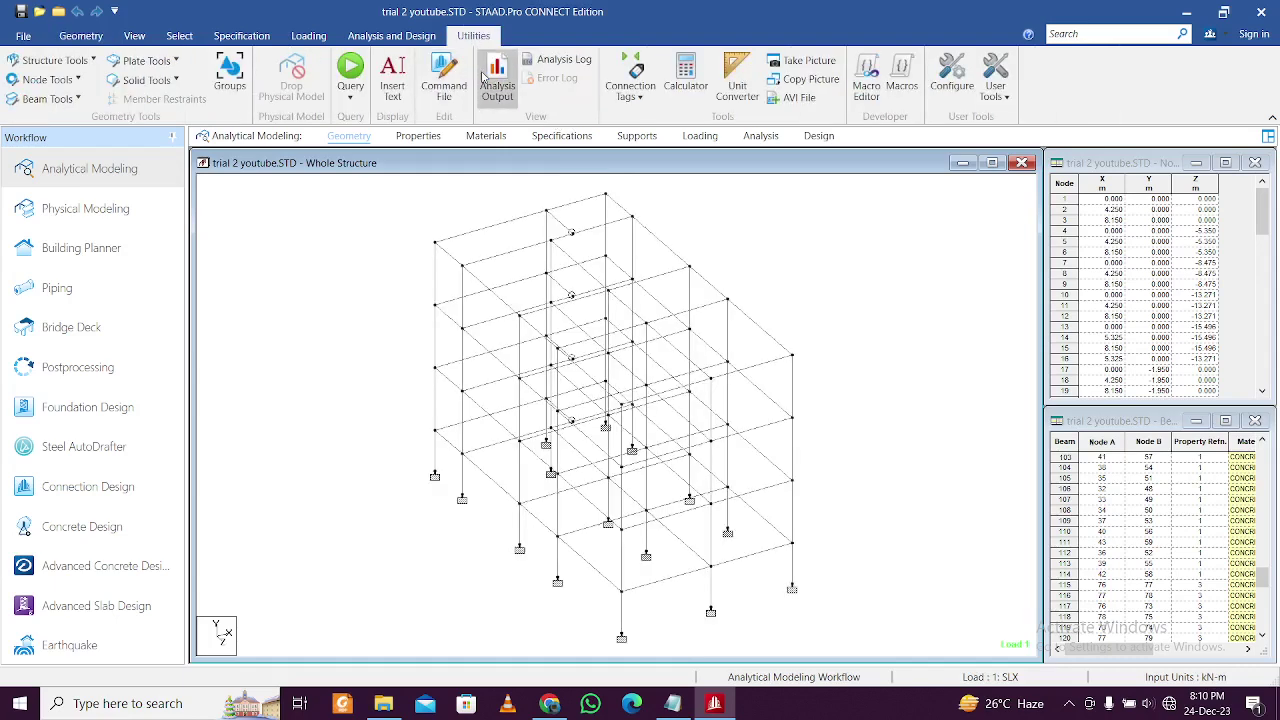
left_click(490, 82)
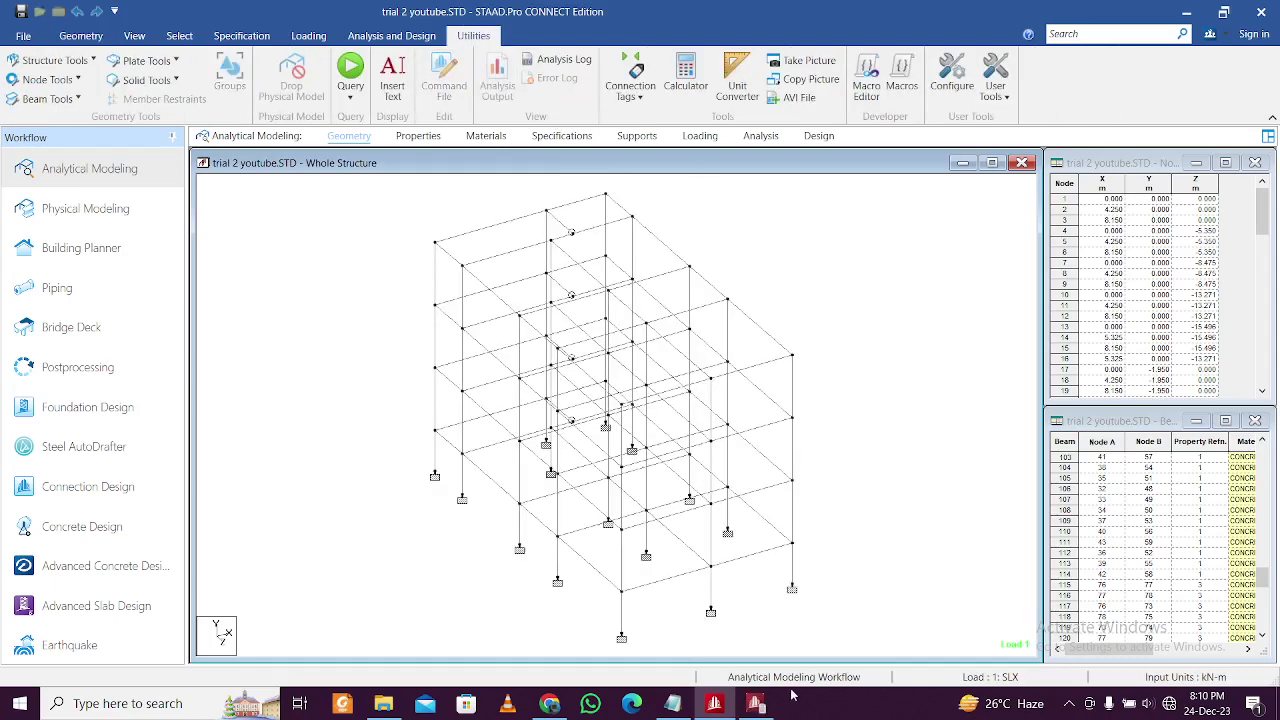
left_click(756, 703)
left_click(1062, 111)
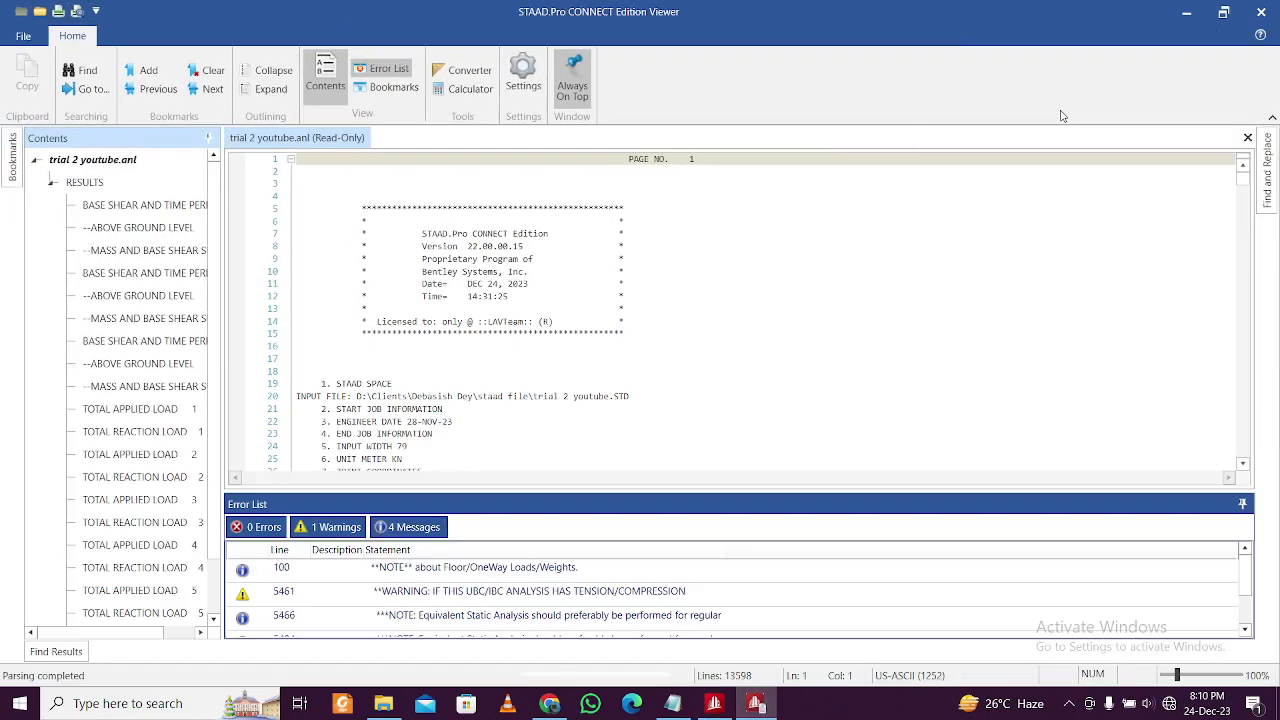
scroll(145, 480, "down", 1)
left_click(110, 592)
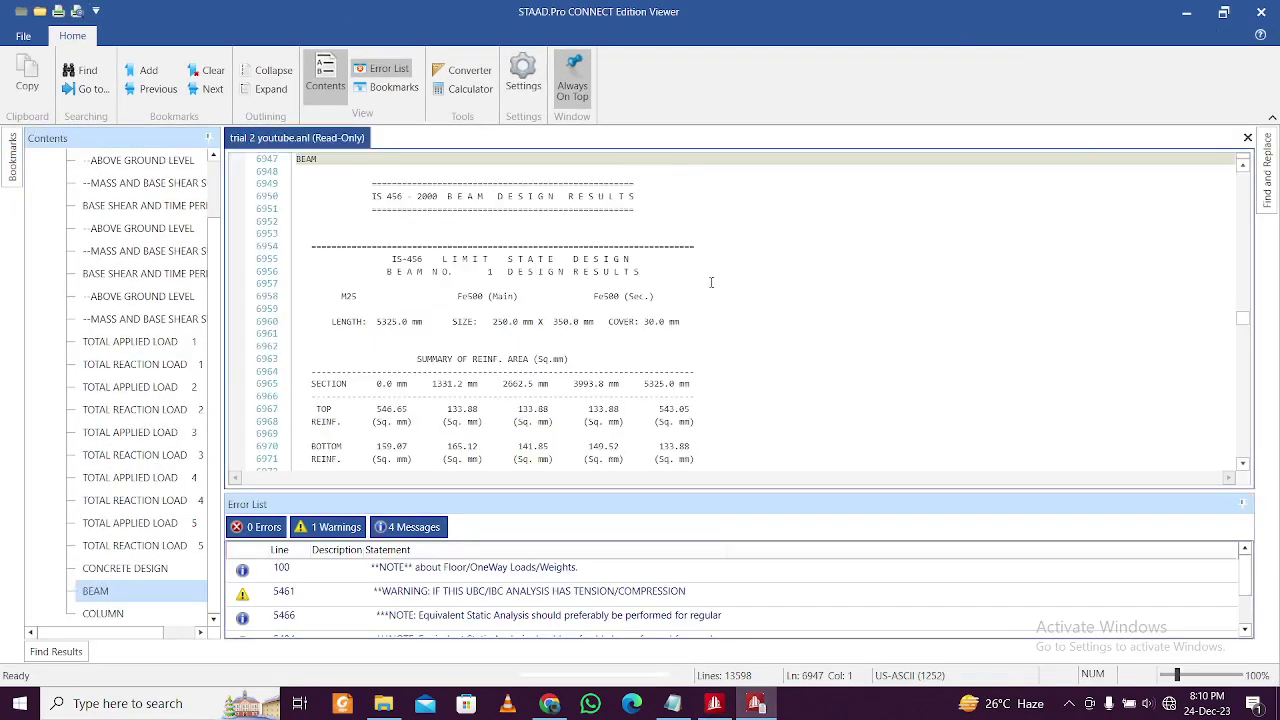
Step: Enlarge the report text to 150% and examine the reinforcement area summary of beam no. 1
scroll(711, 282, "up", 5, "ctrl")
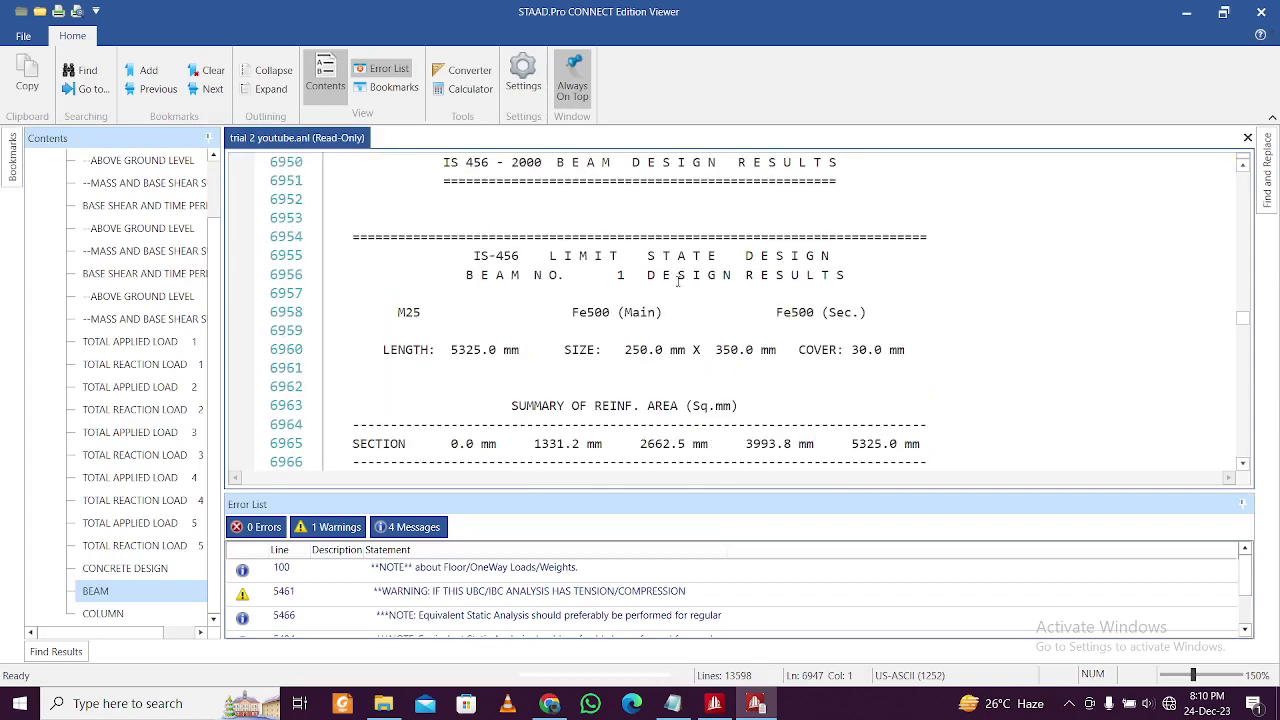
scroll(585, 300, "down", 2)
scroll(563, 403, "down", 1)
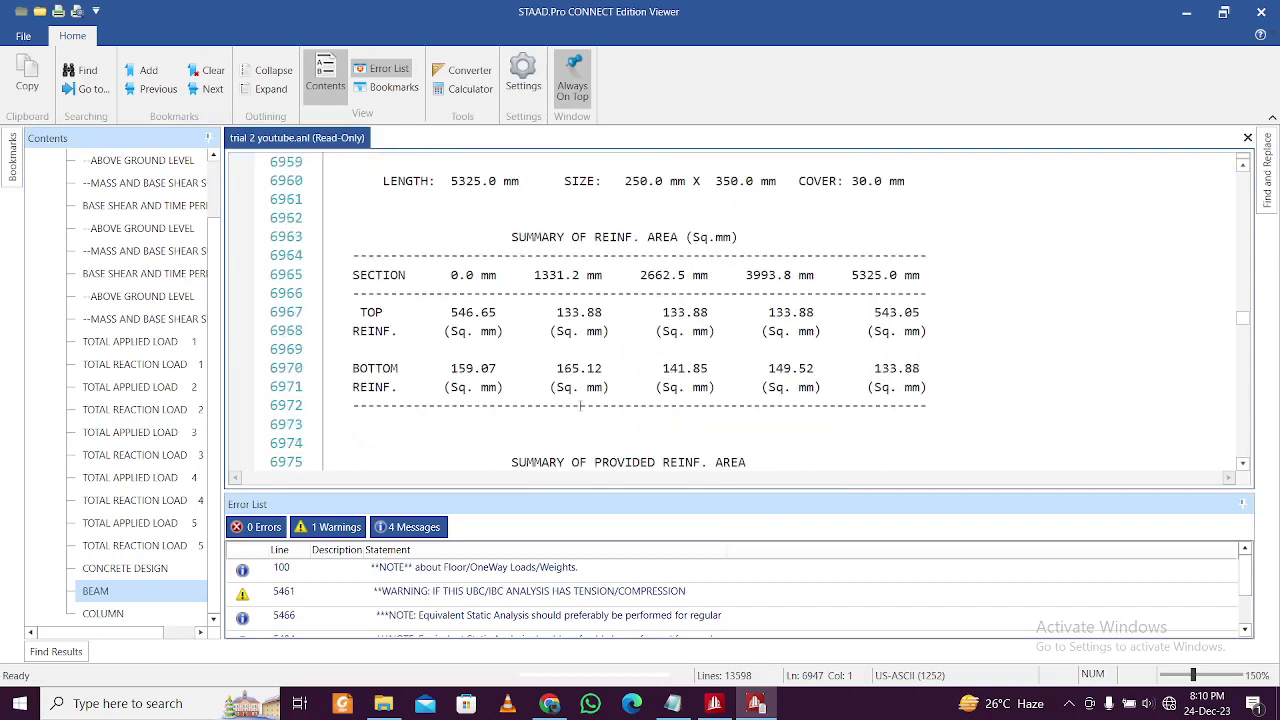
scroll(605, 408, "up", 3)
Step: Search the analysis output for "BEAM NO. 53", reusing the report's heading text, and examine that beam's reinforcement area summary
left_click_drag(626, 275, 467, 276)
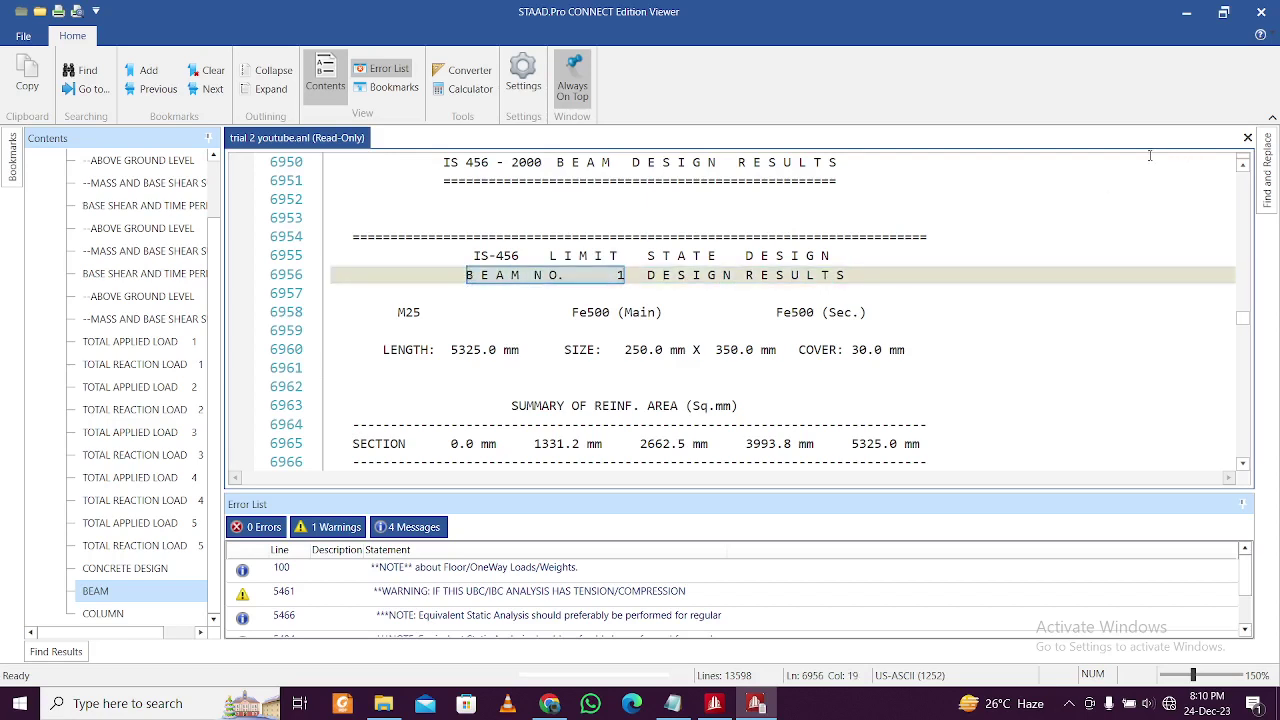
key("ctrl+f")
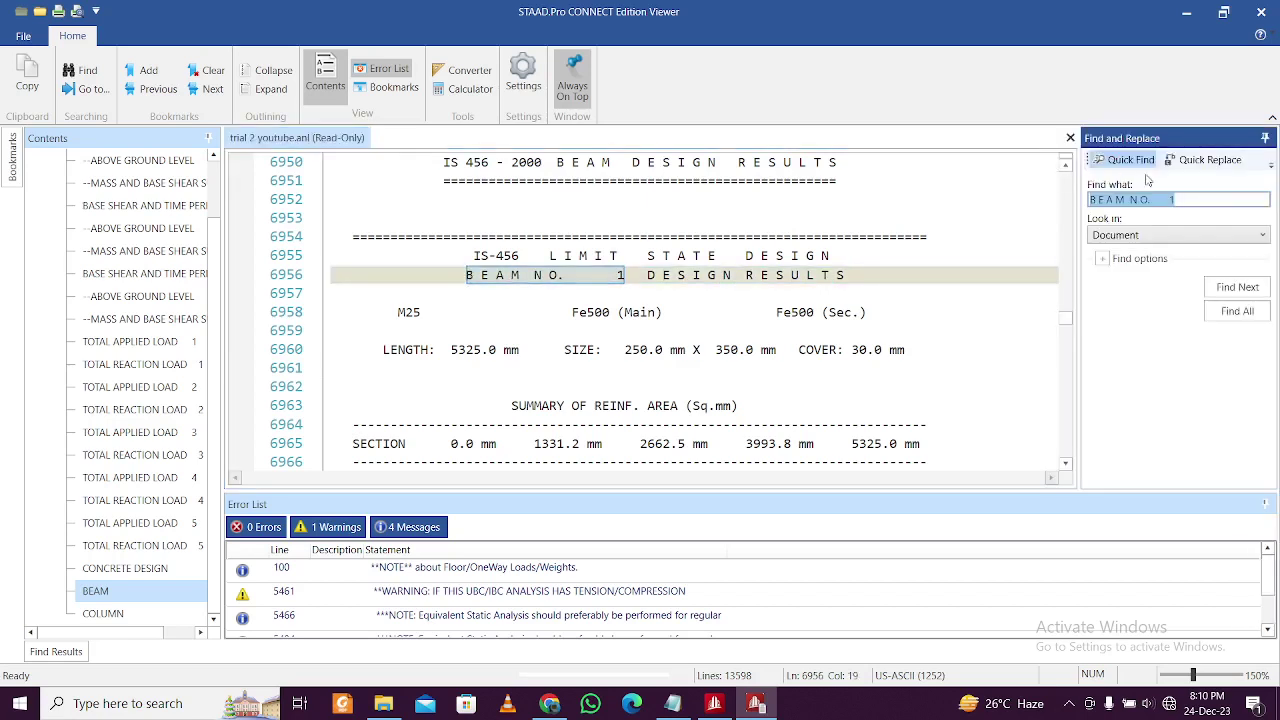
left_click(1186, 200)
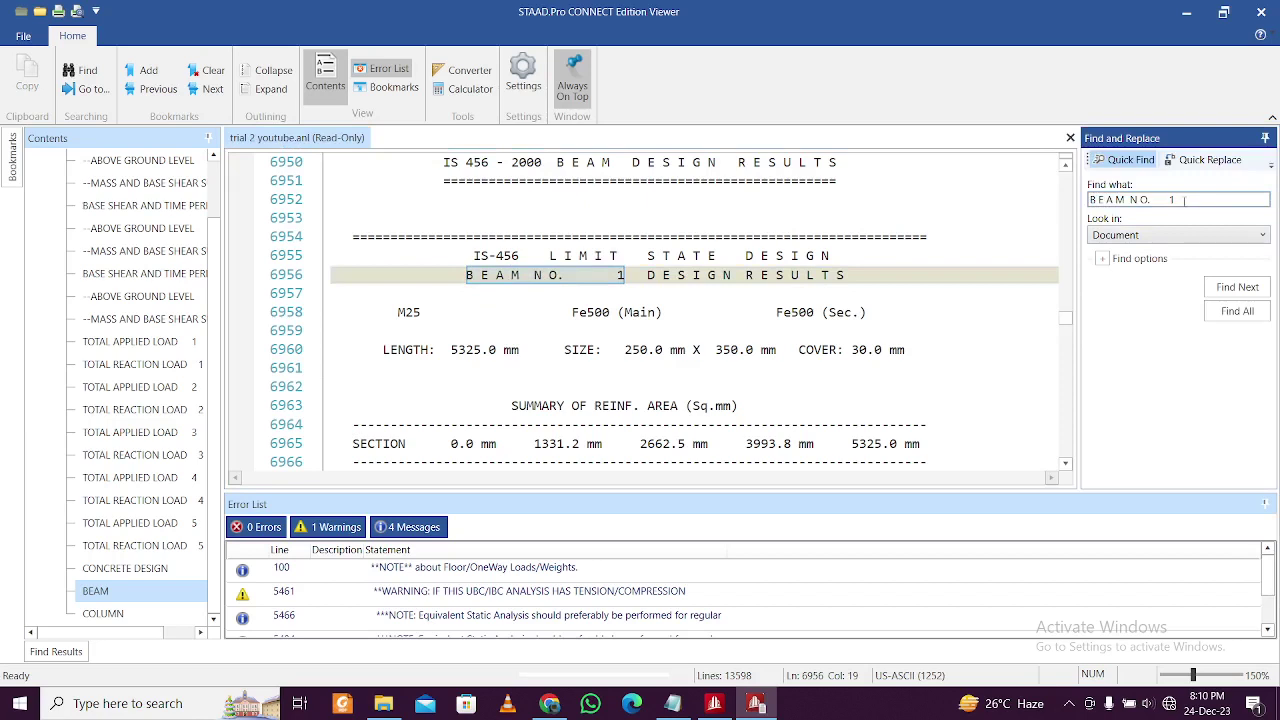
key("ctrl+a")
key("ctrl+z")
type("5")
key("Return")
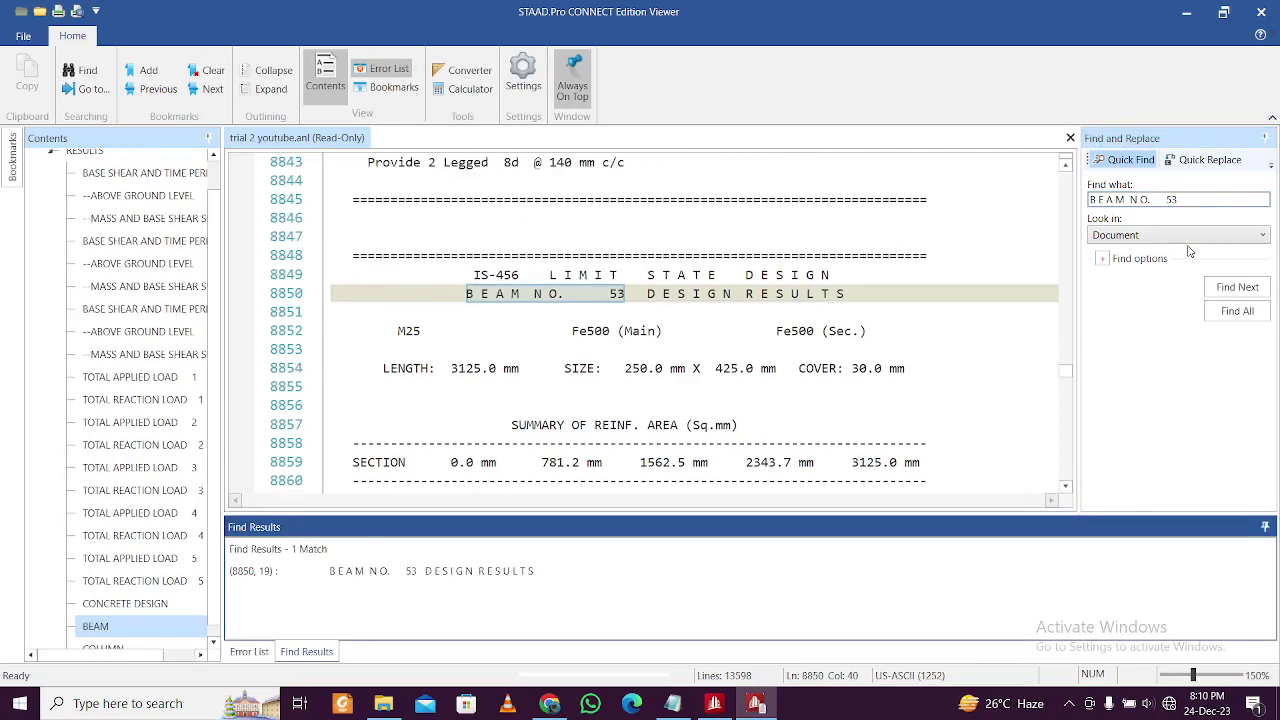
left_click(611, 368)
scroll(514, 301, "down", 3)
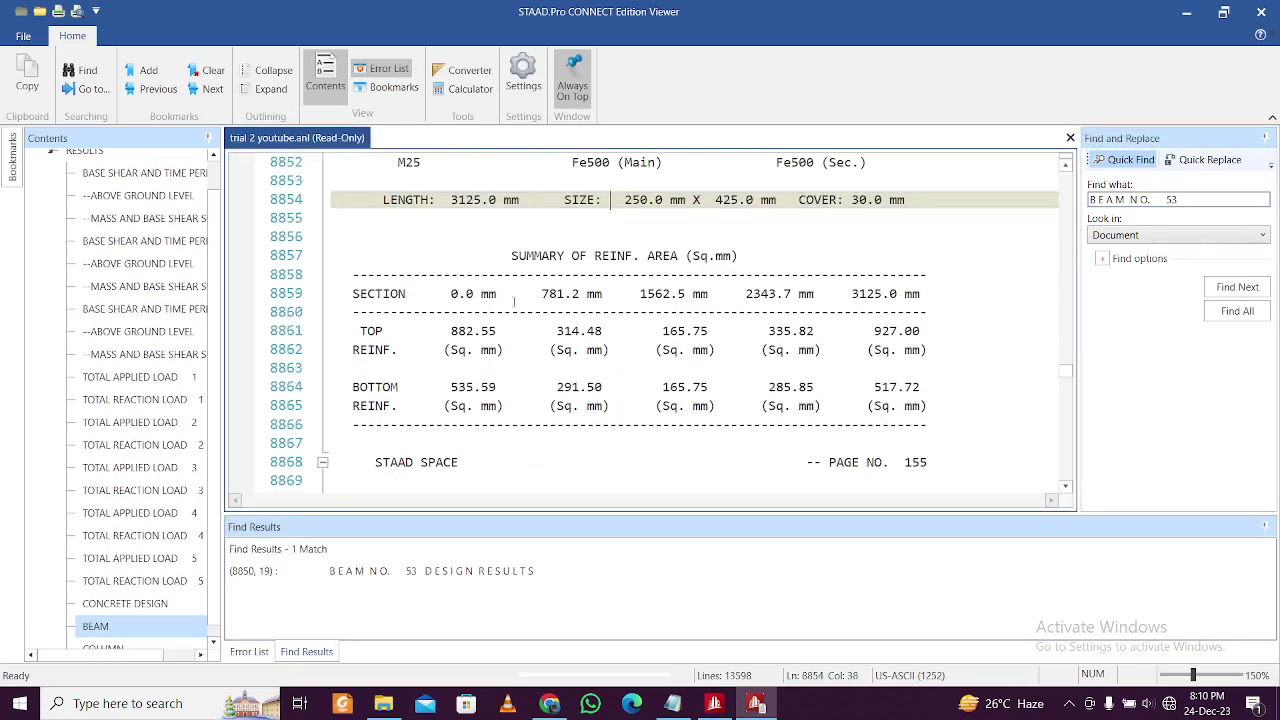
scroll(680, 371, "down", 1)
scroll(724, 374, "up", 1)
Step: Switch to the STAAD.Pro model window, display the beam numbers on the frame and hide them again
left_click(714, 703)
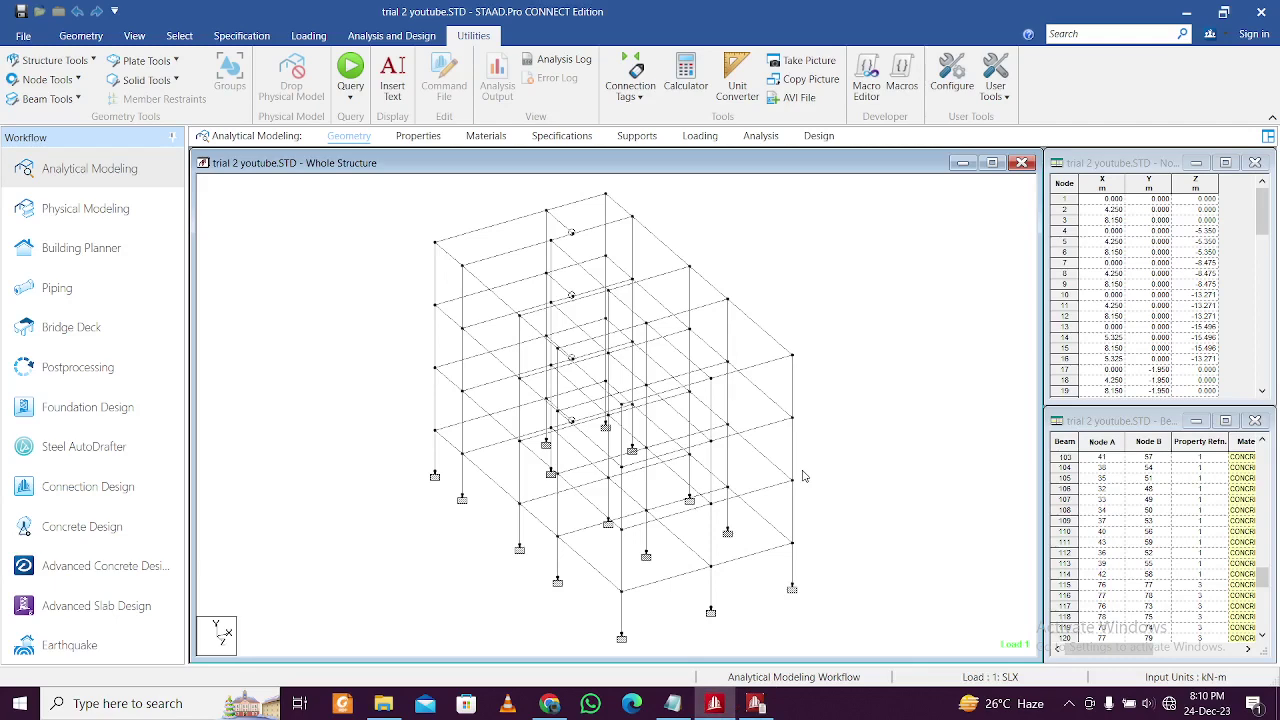
key("shift+b")
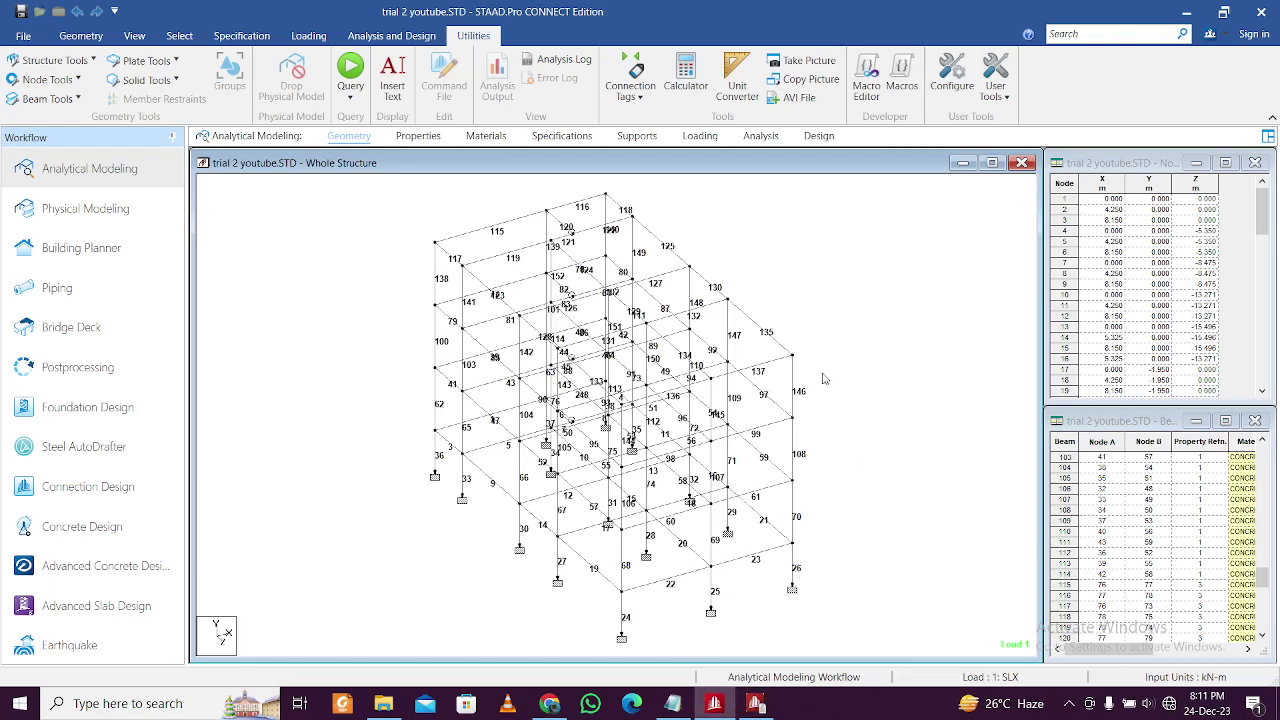
key("shift+b")
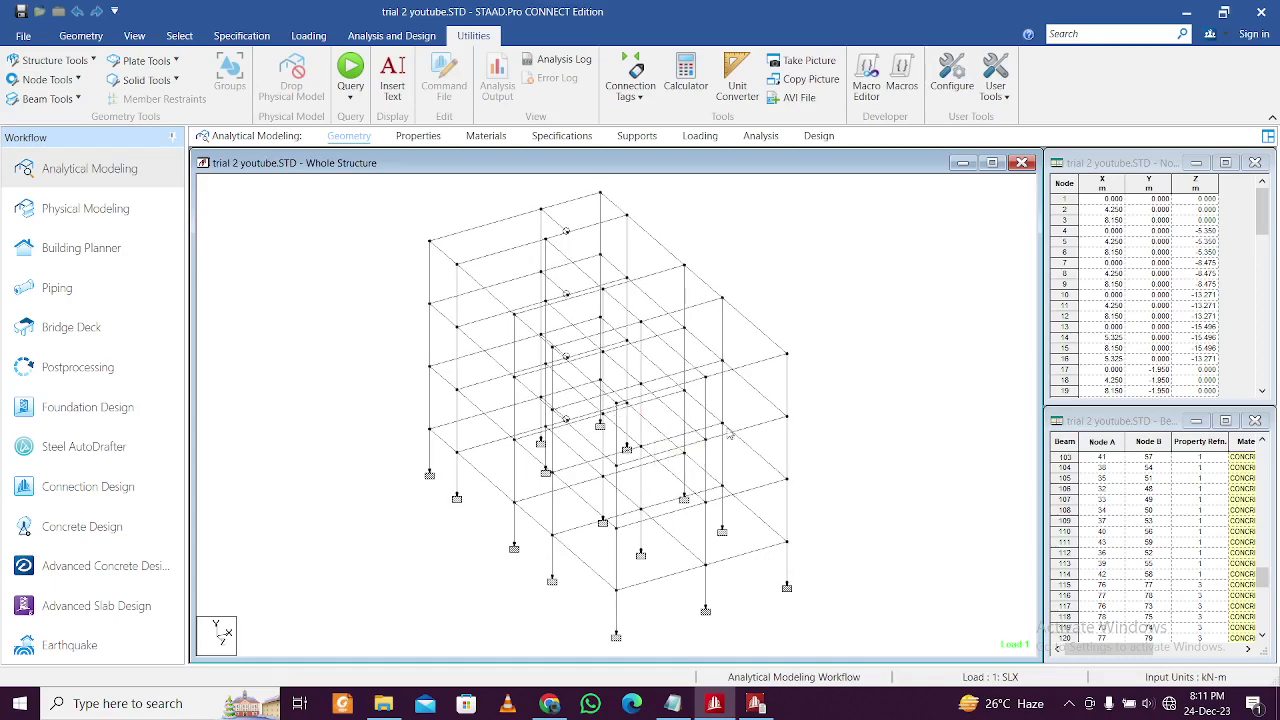
Step: Show the frame in elevation and window-select the lowest storey's members and those of the storey above, clearing the selections
key("ctrl+f")
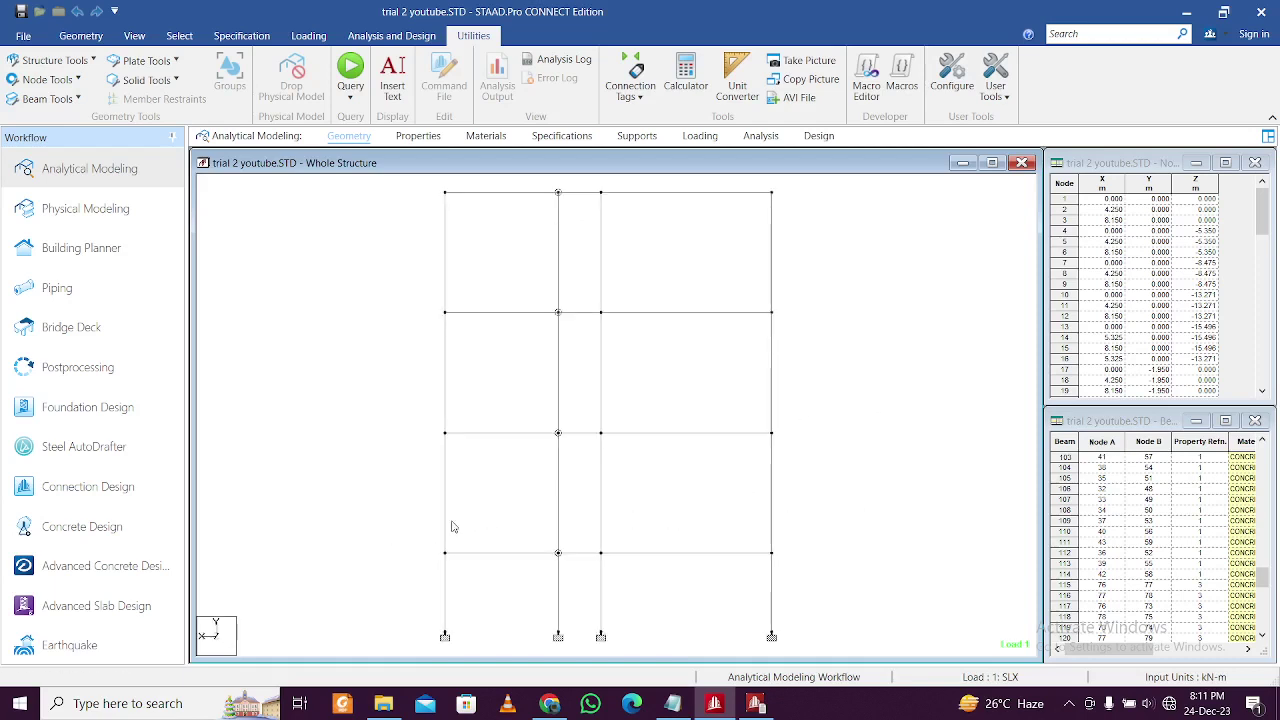
left_click_drag(408, 533, 820, 655)
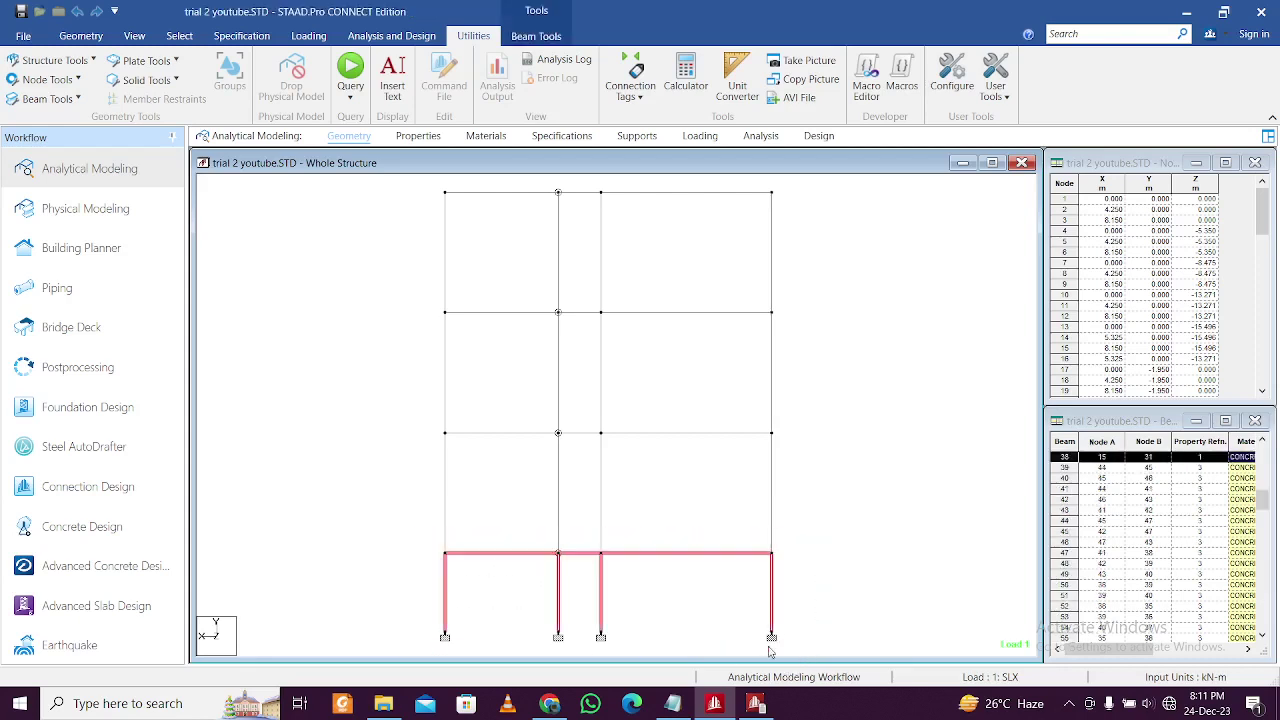
left_click(591, 600)
left_click_drag(384, 533, 843, 651)
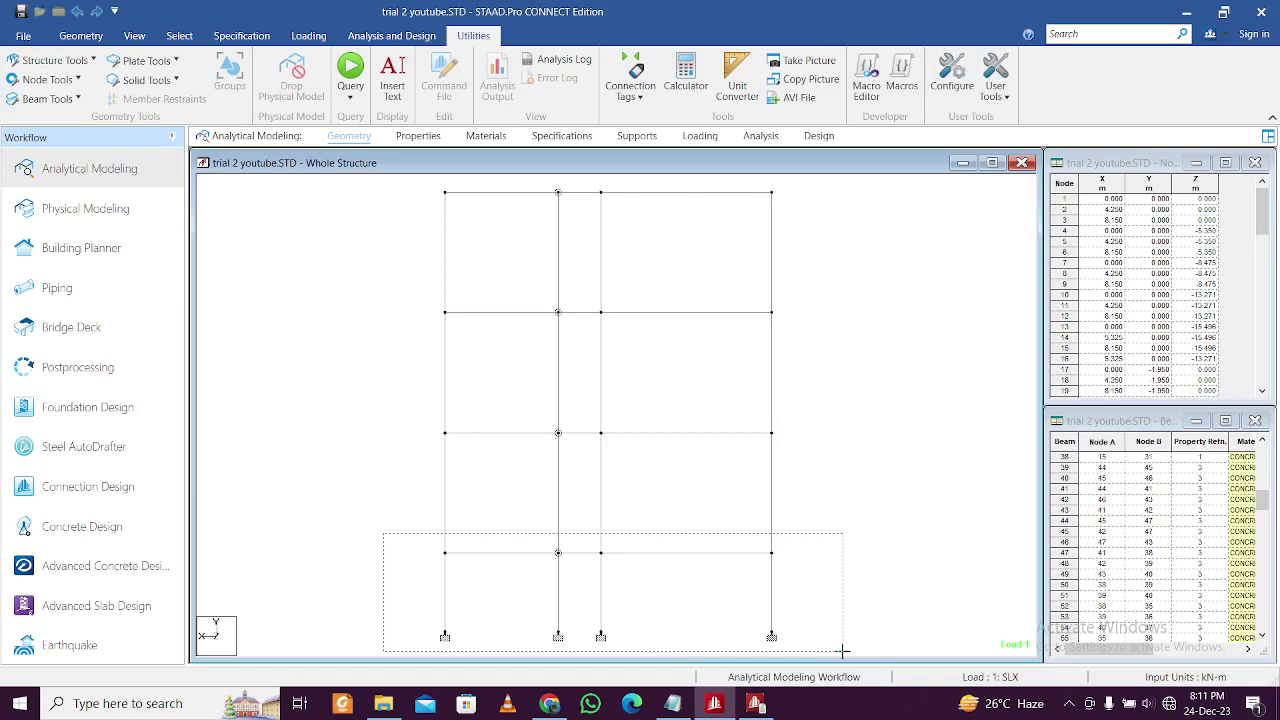
left_click_drag(843, 651, 843, 651)
left_click(380, 437)
left_click_drag(384, 422, 850, 592)
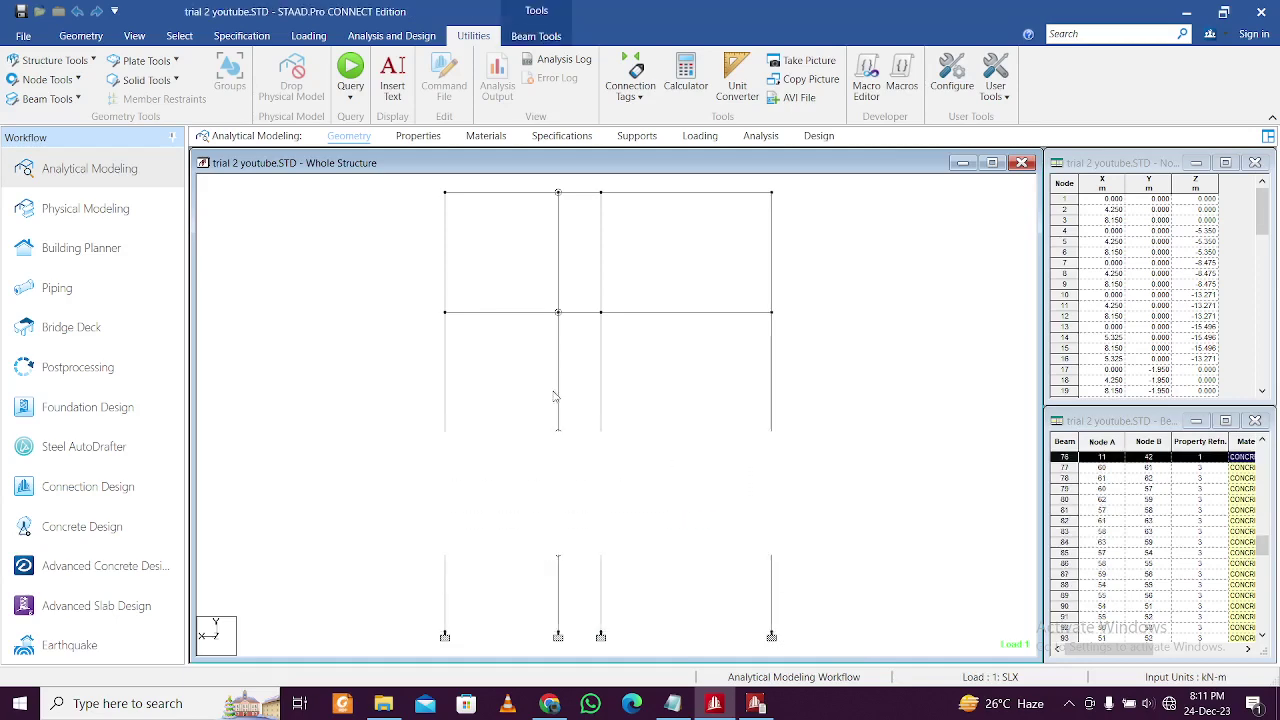
left_click(389, 289)
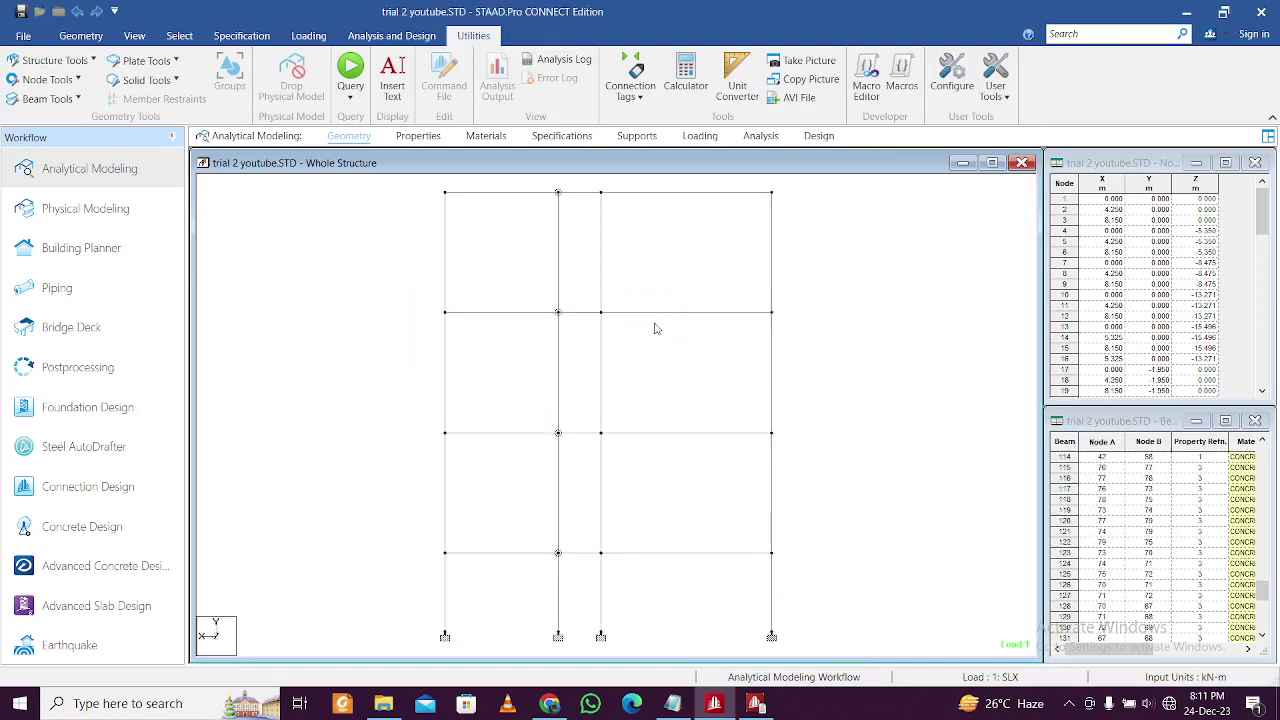
Step: Window-select the members between the two lowest floor levels again, clear the selection and switch to the analysis output viewer
left_click(755, 703)
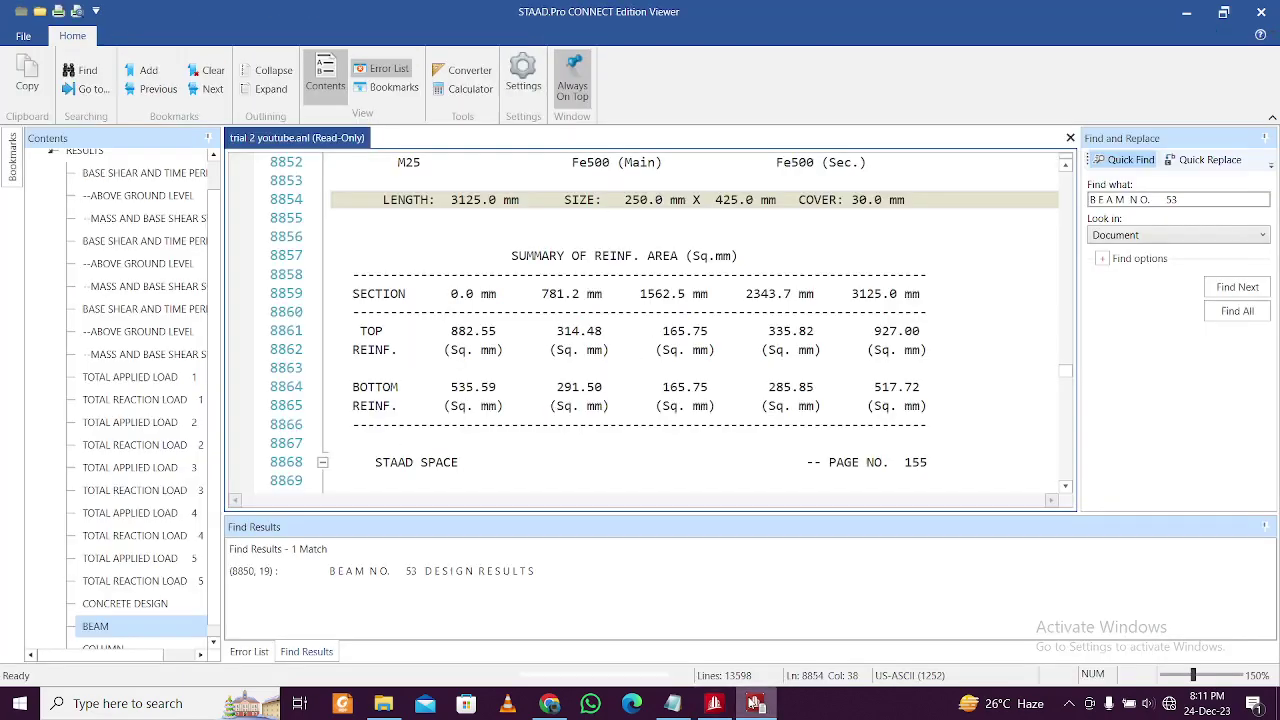
left_click(755, 703)
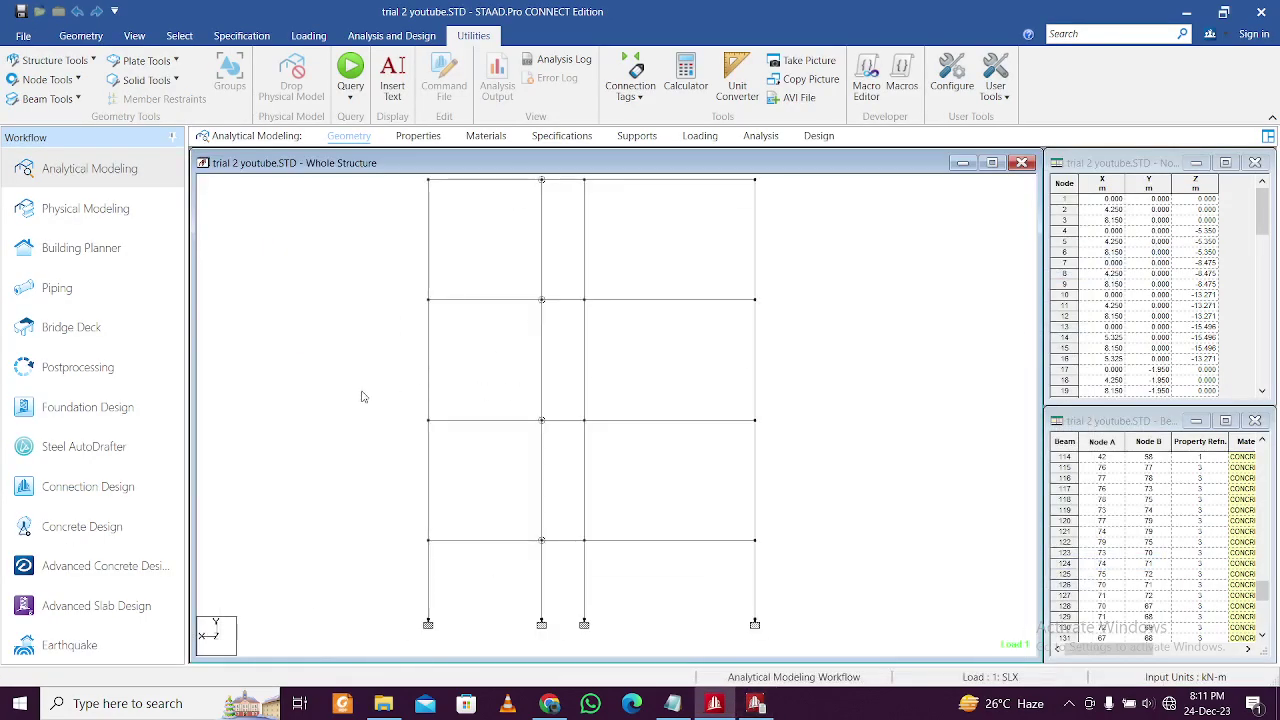
left_click_drag(392, 415, 806, 571)
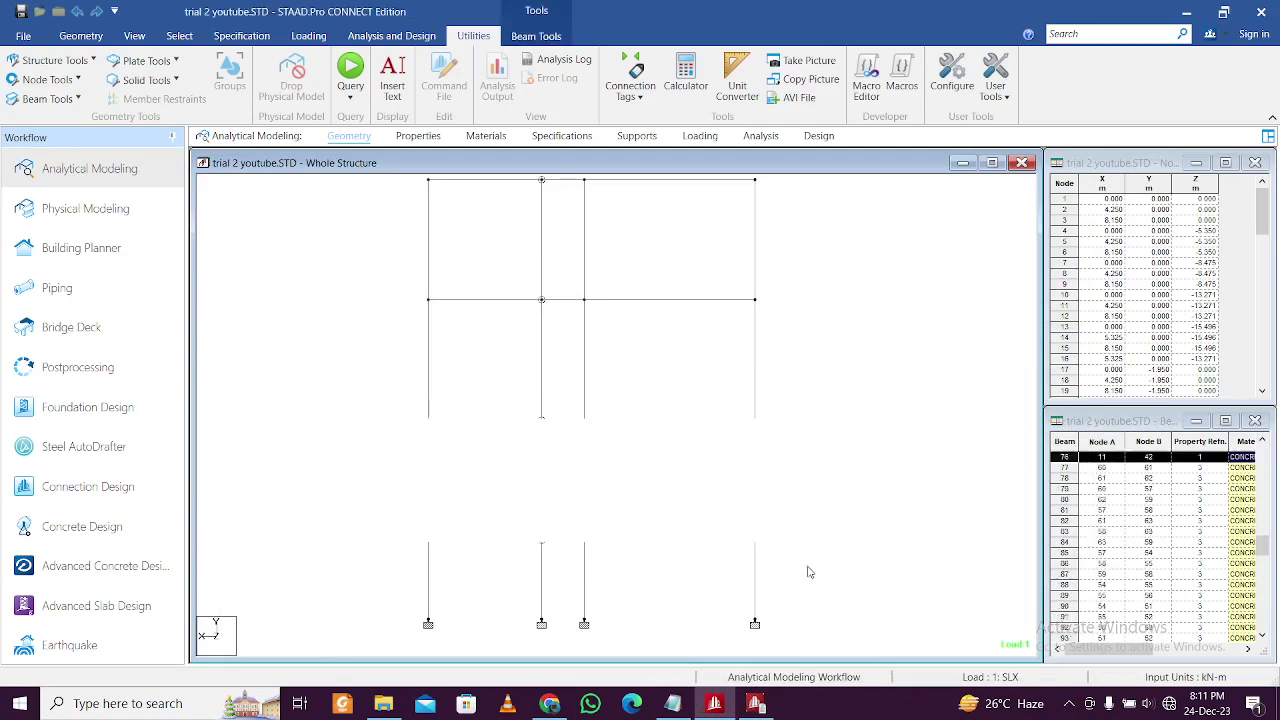
left_click(803, 517)
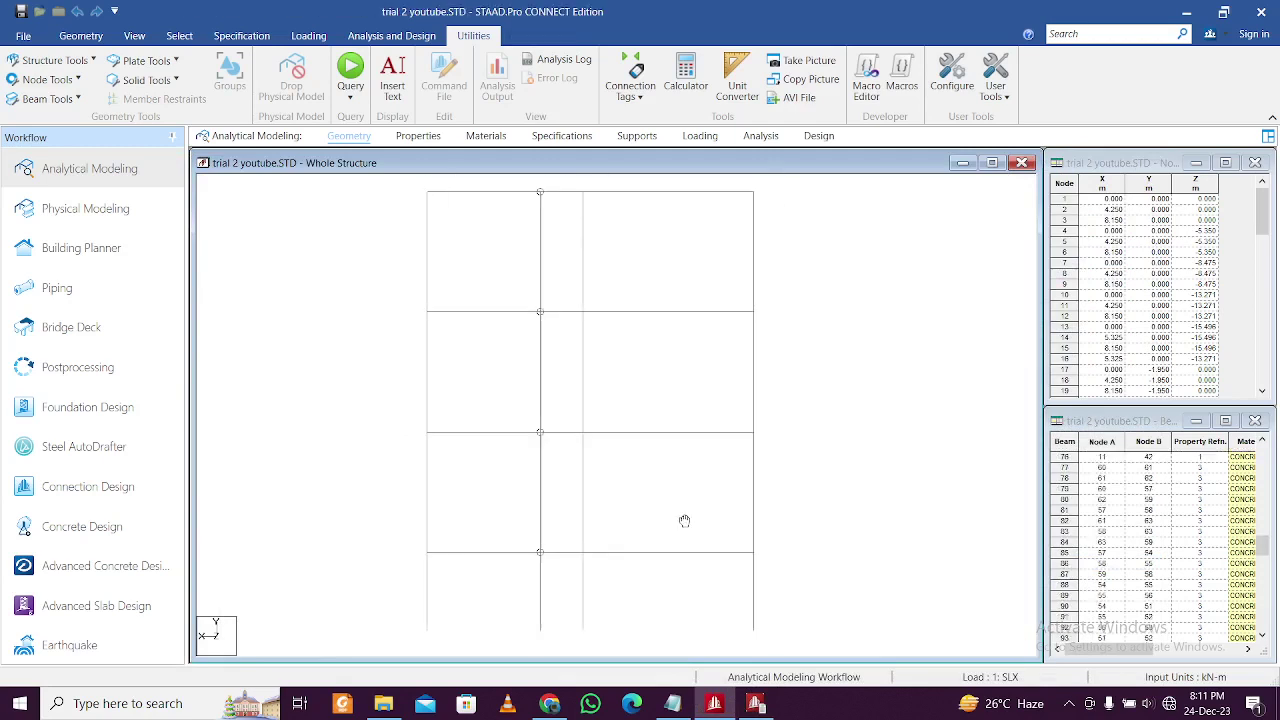
left_click(500, 432)
left_click(774, 556)
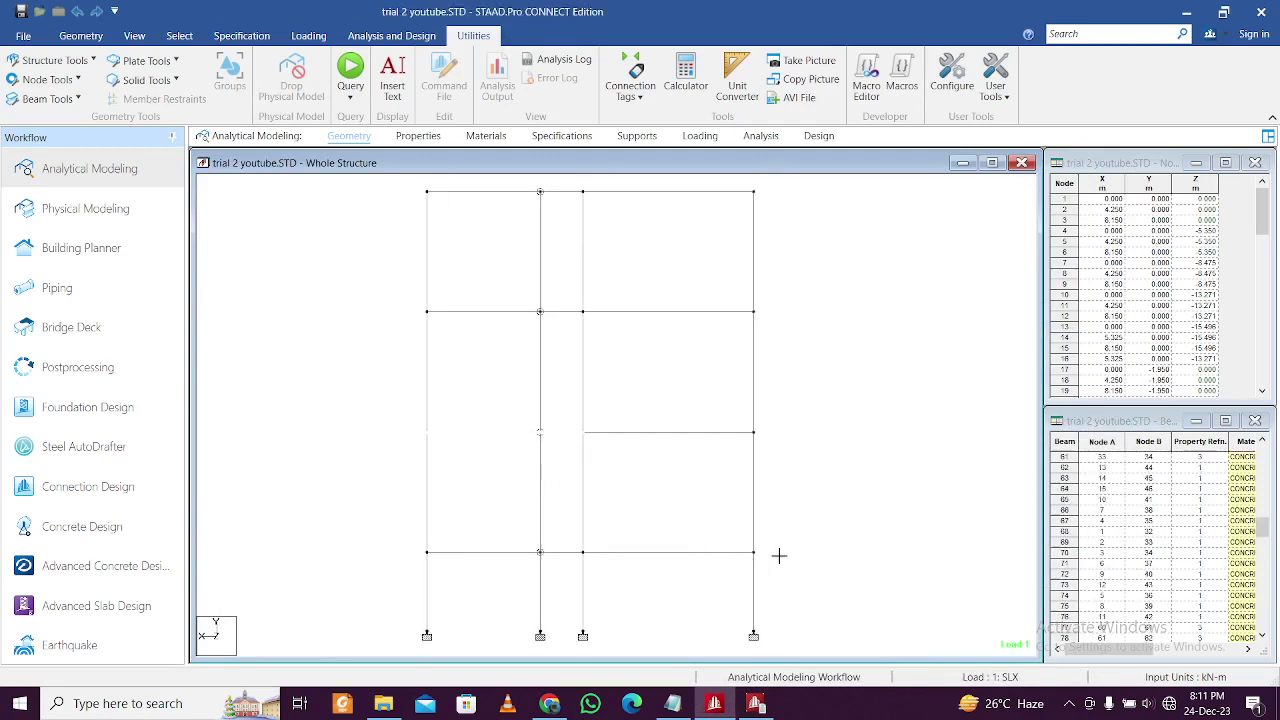
left_click(755, 703)
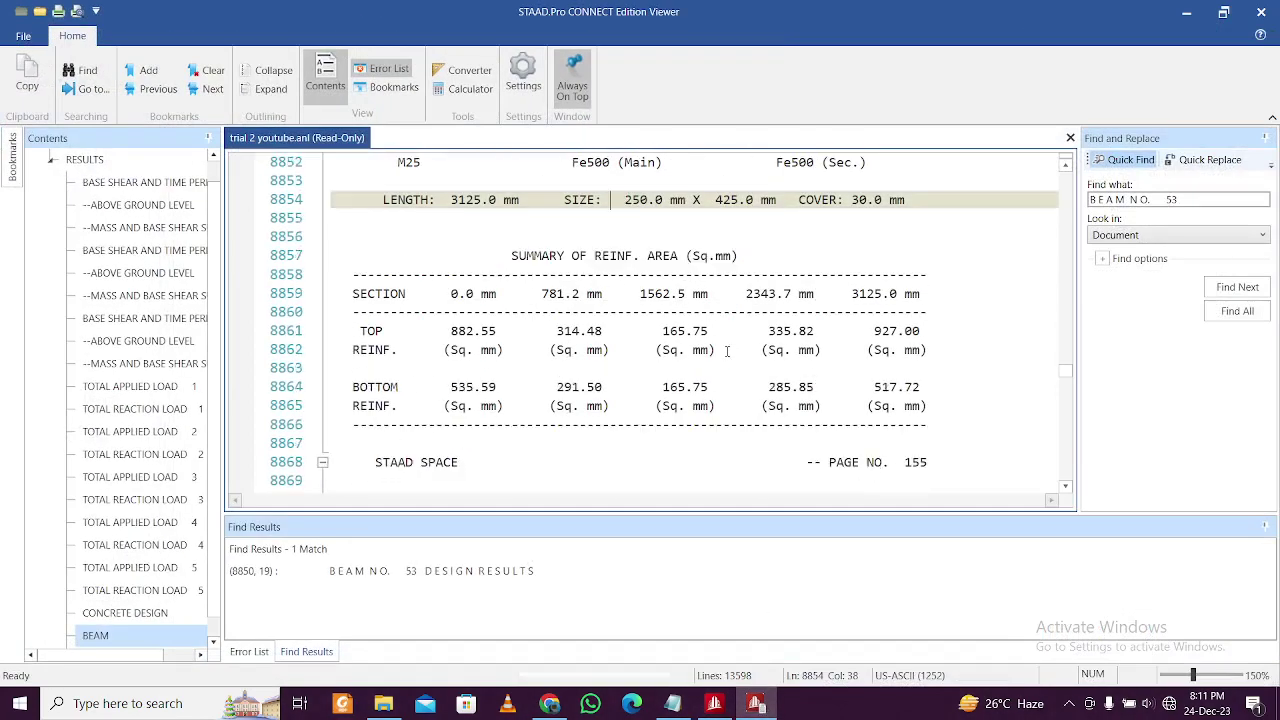
Step: Switch to the STAAD.Pro model, return the frame to the isometric view and close the analysis output viewer
scroll(727, 350, "up", 1)
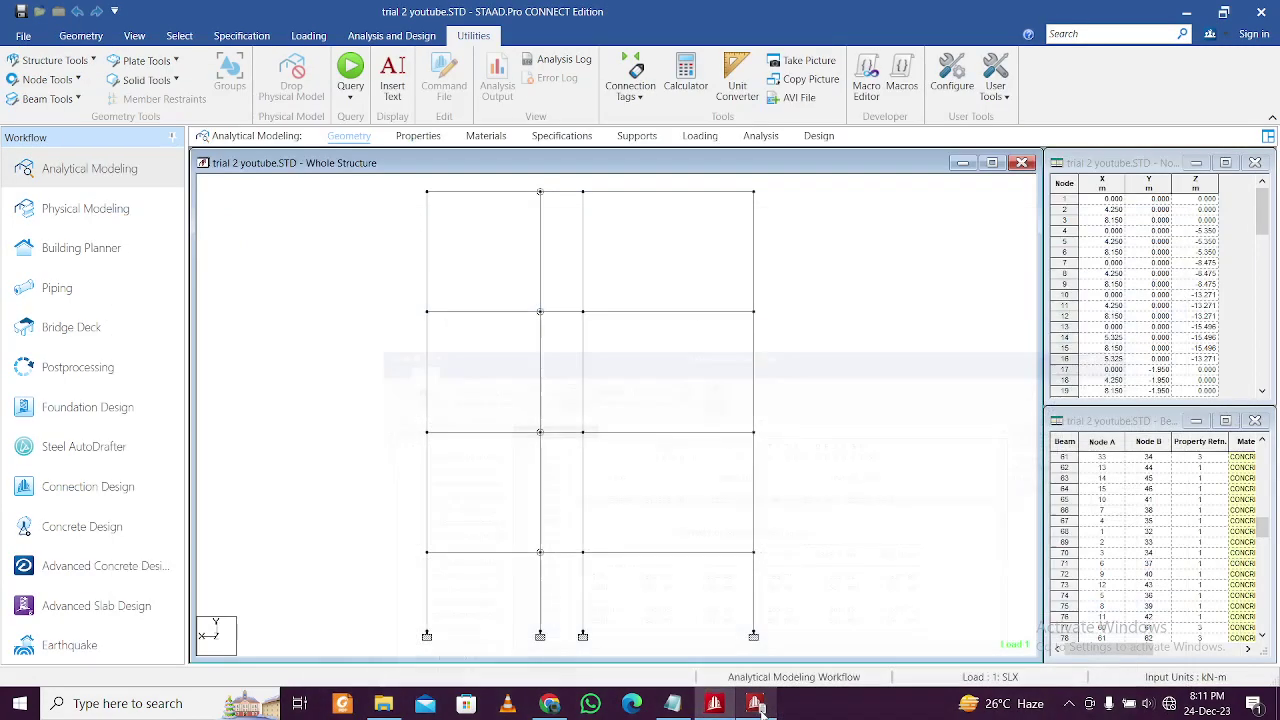
left_click(755, 703)
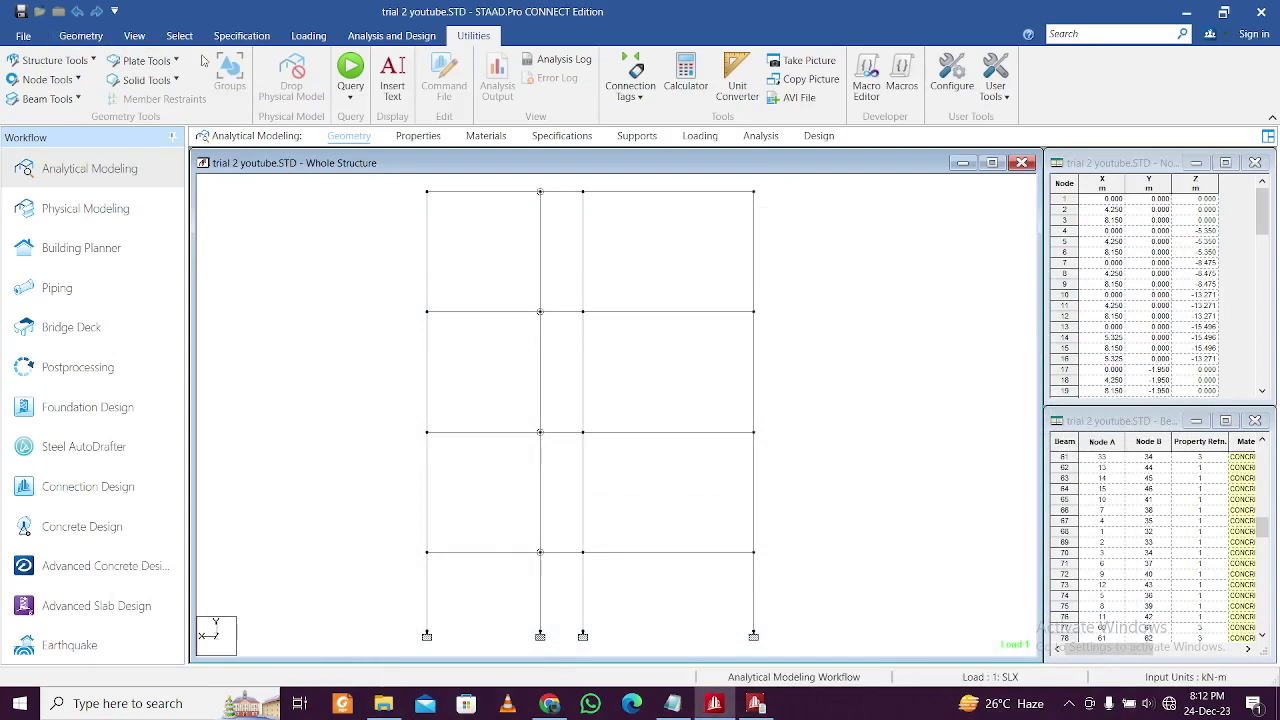
left_click(136, 38)
left_click(325, 61)
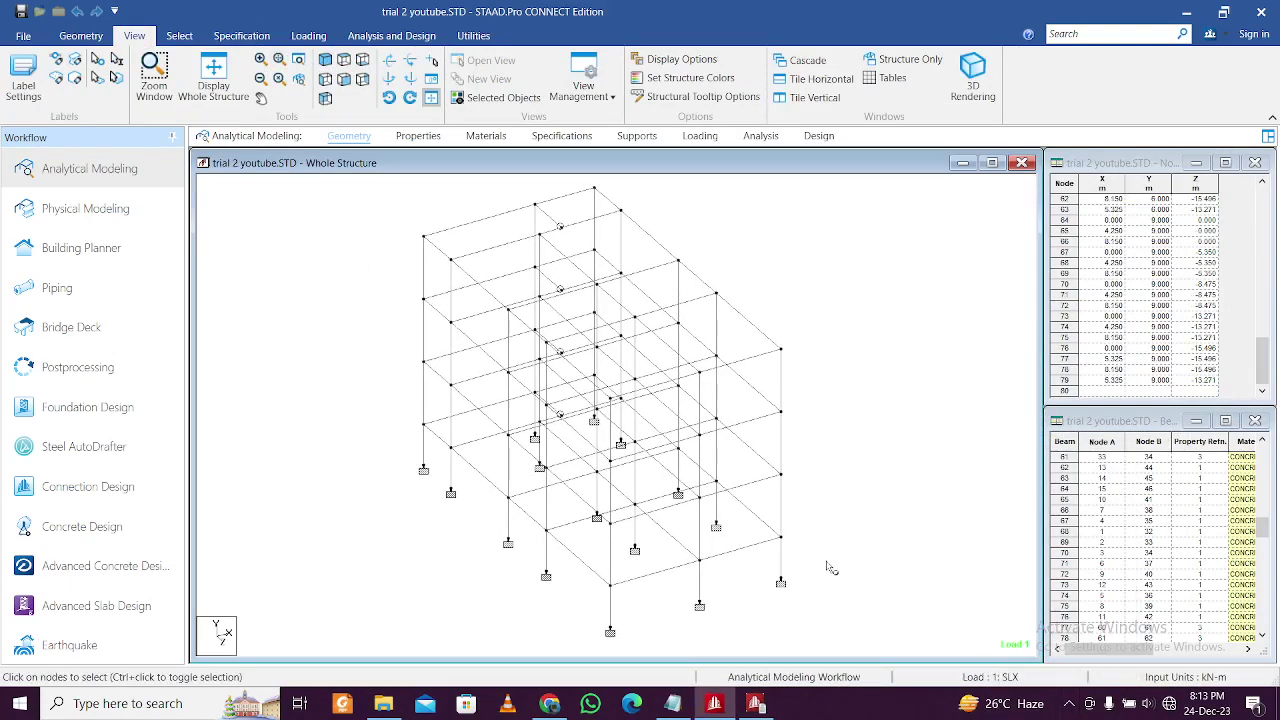
left_click(756, 704)
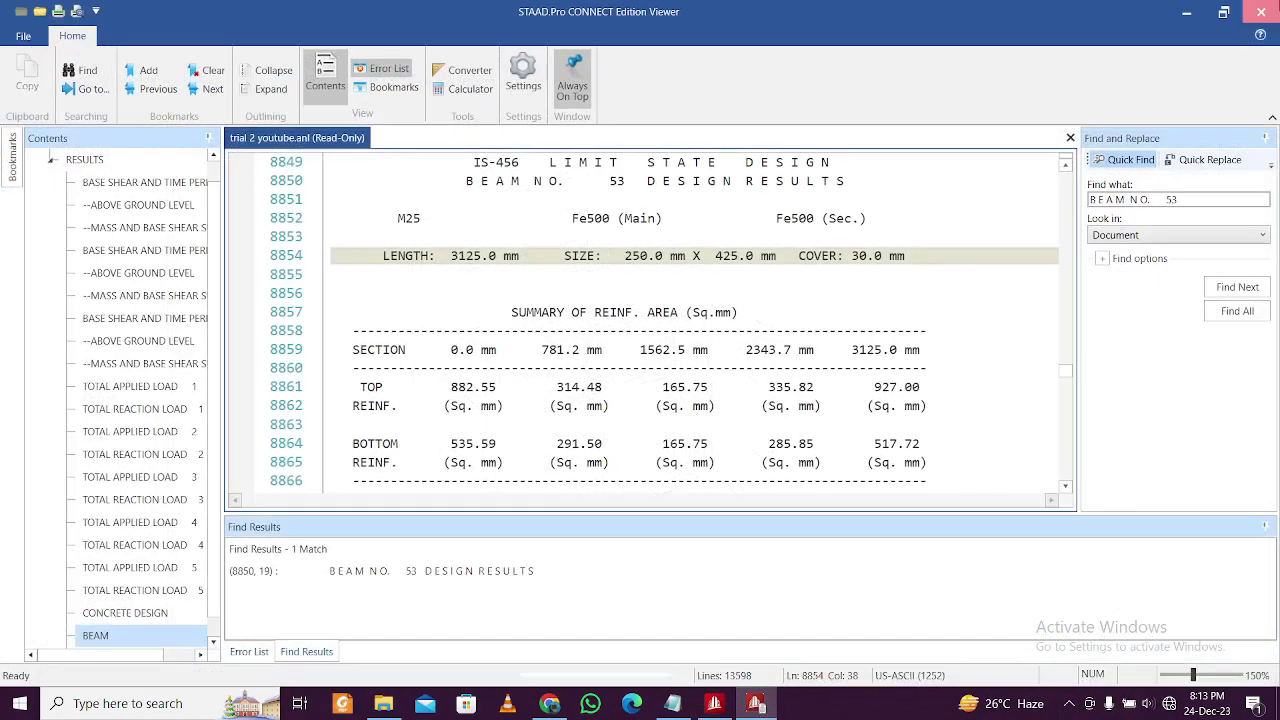
left_click(1262, 10)
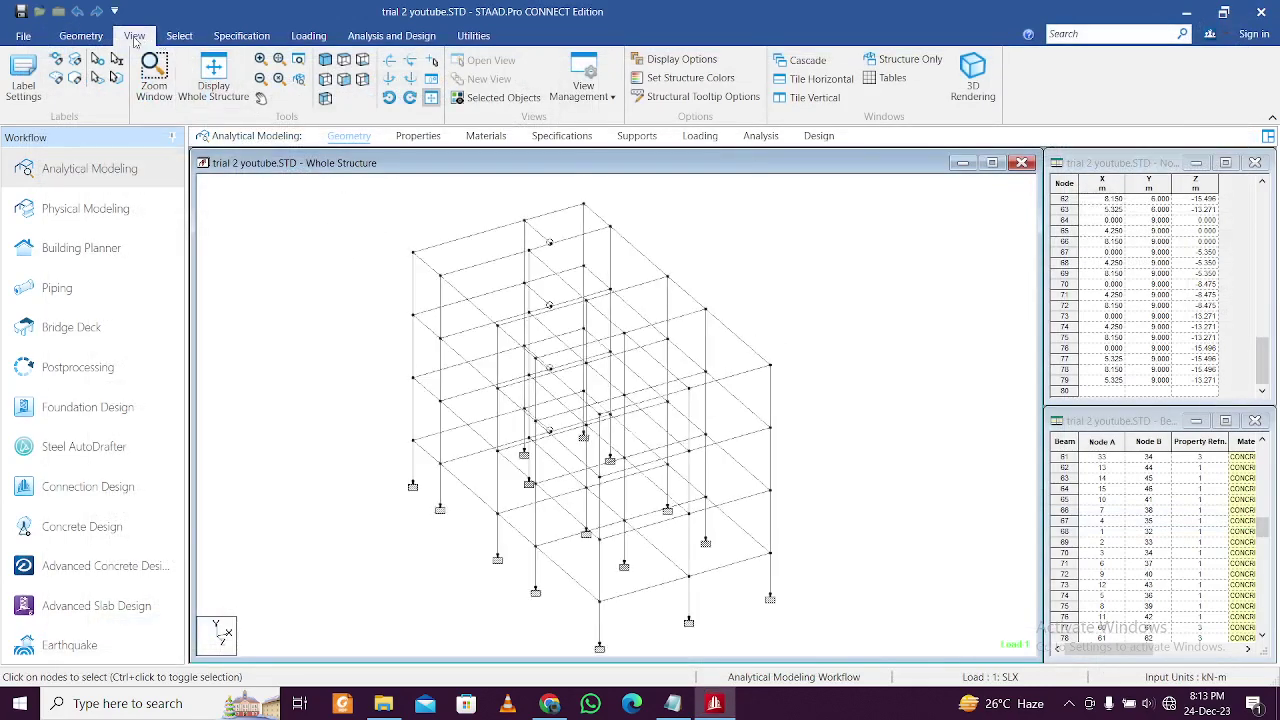
Step: Renumber all nodes of the frame from 1, sorted by ascending Y coordinate, and briefly show the node numbers on the frame
left_click(92, 37)
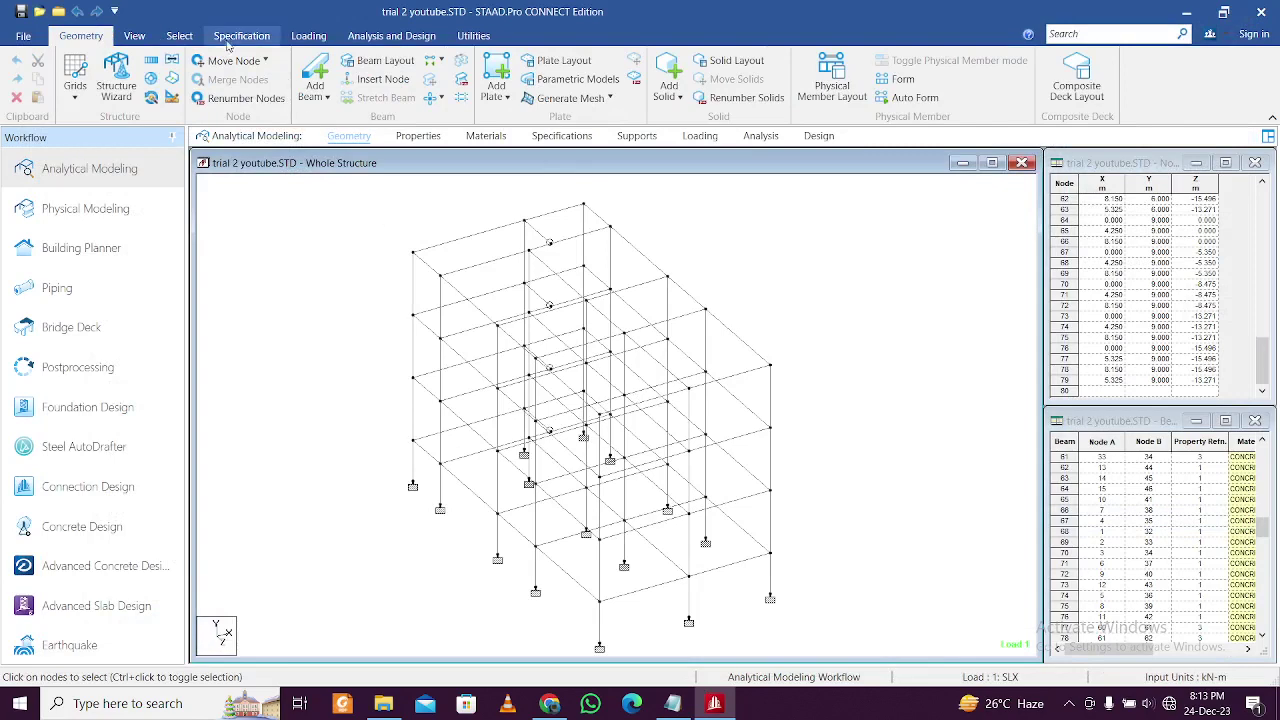
left_click(178, 36)
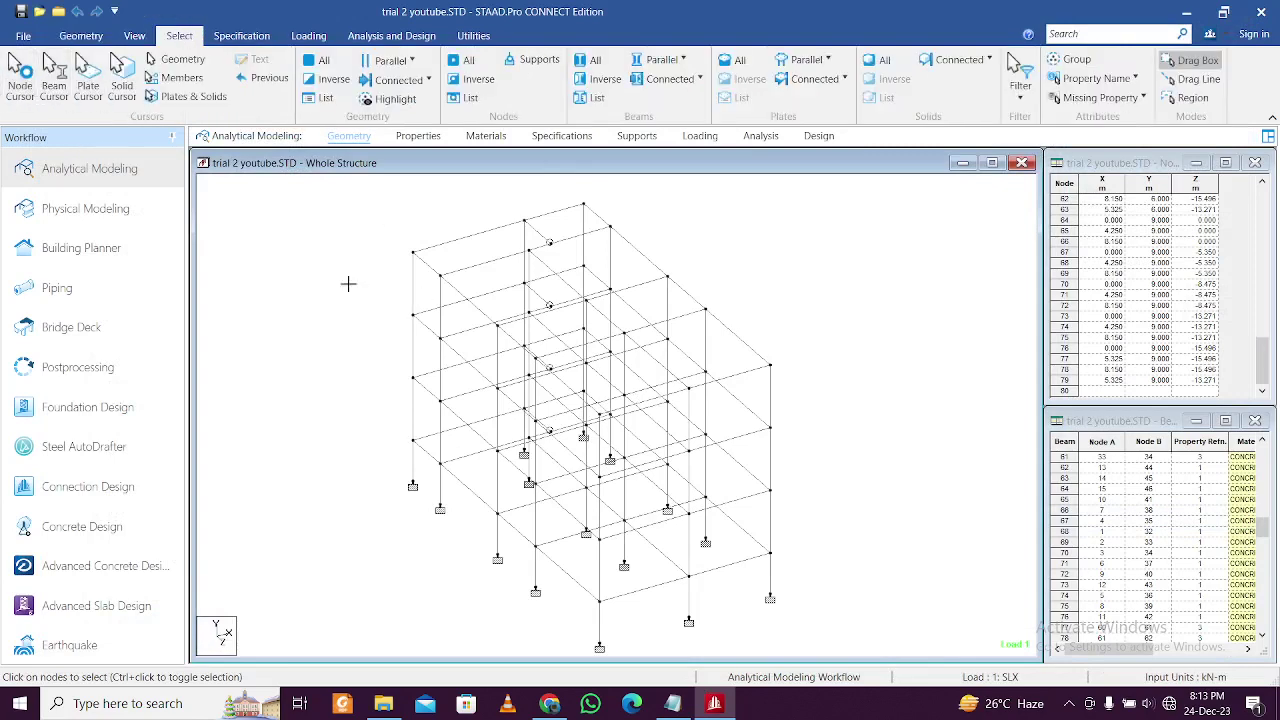
key("ctrl+a")
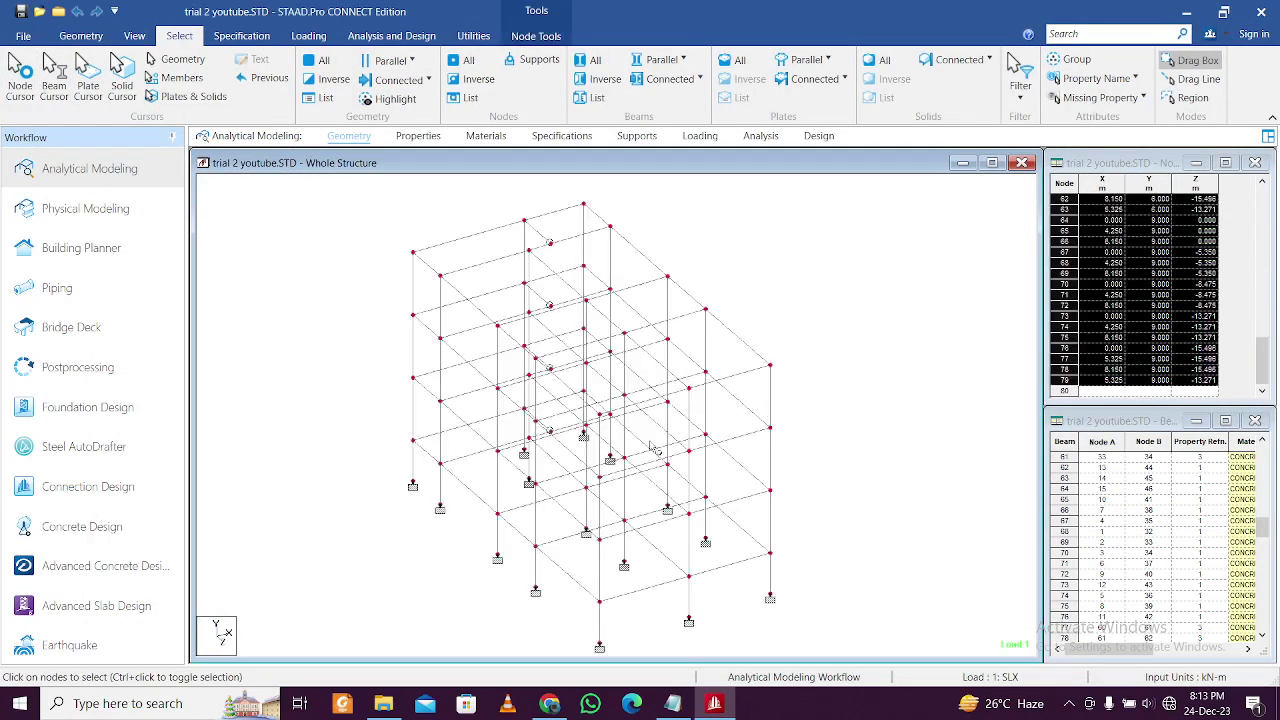
left_click(81, 36)
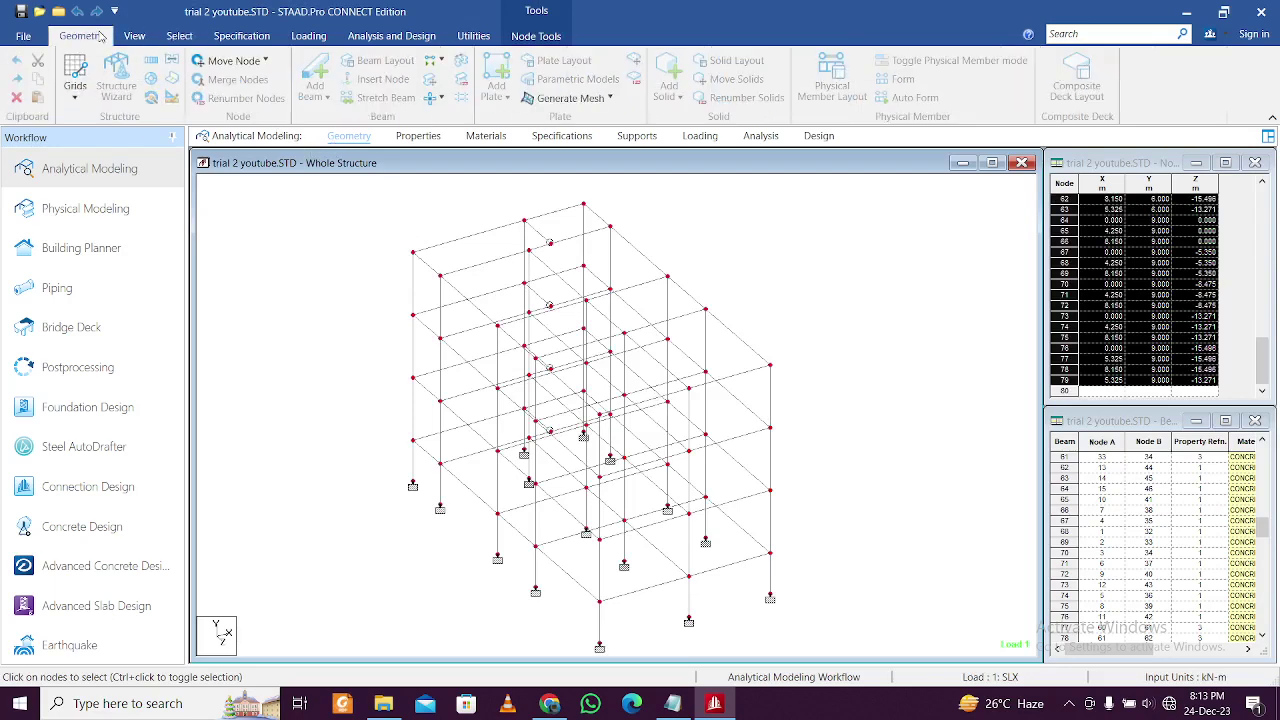
left_click(238, 98)
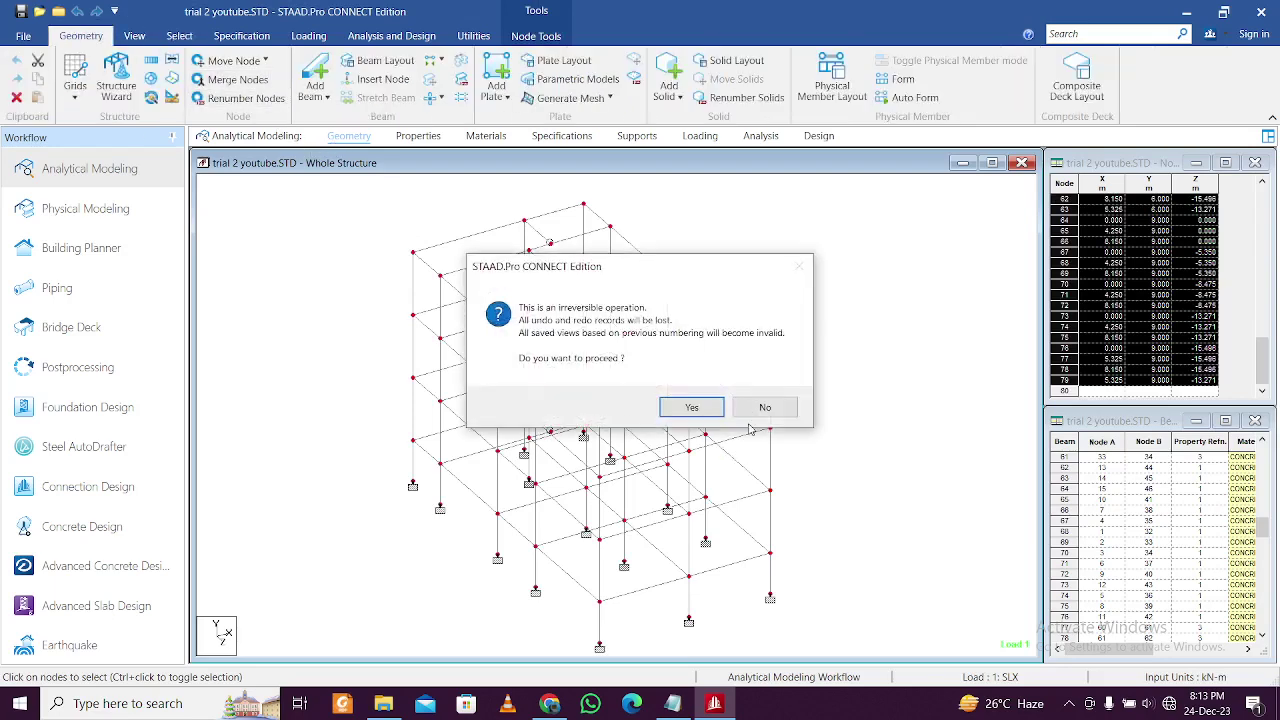
left_click(692, 407)
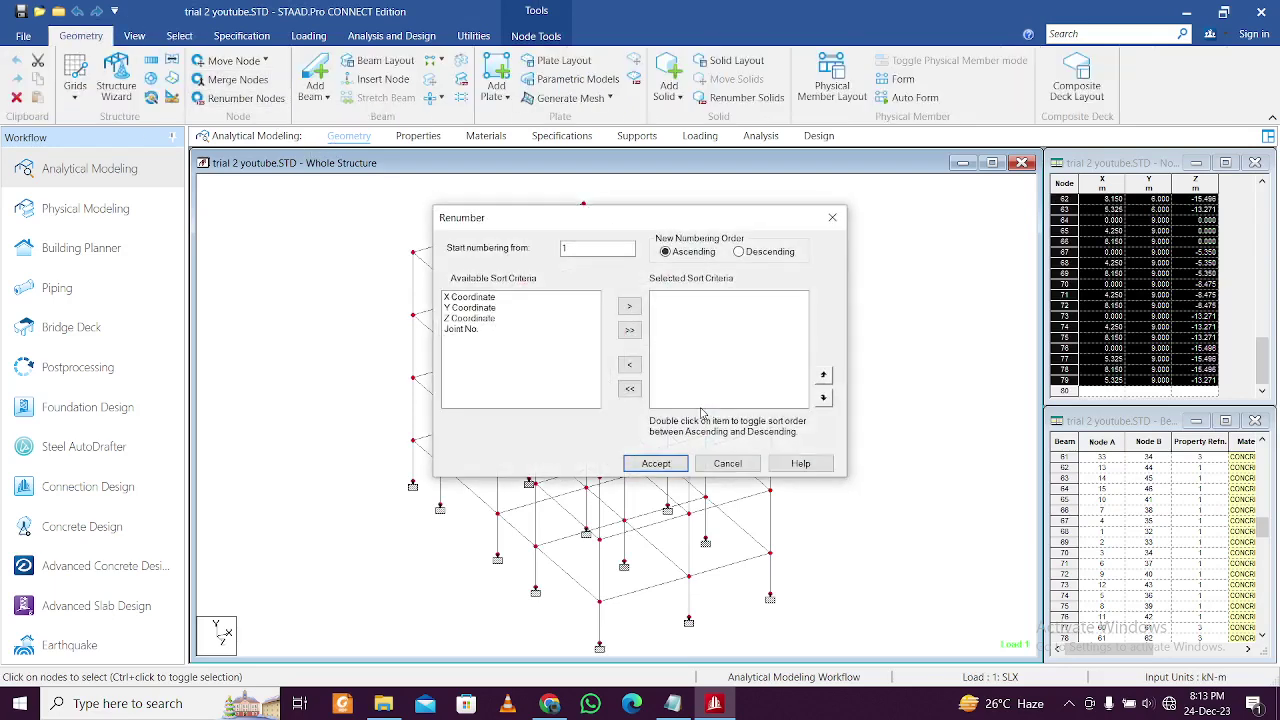
left_click(475, 329)
left_click(490, 308, "ctrl")
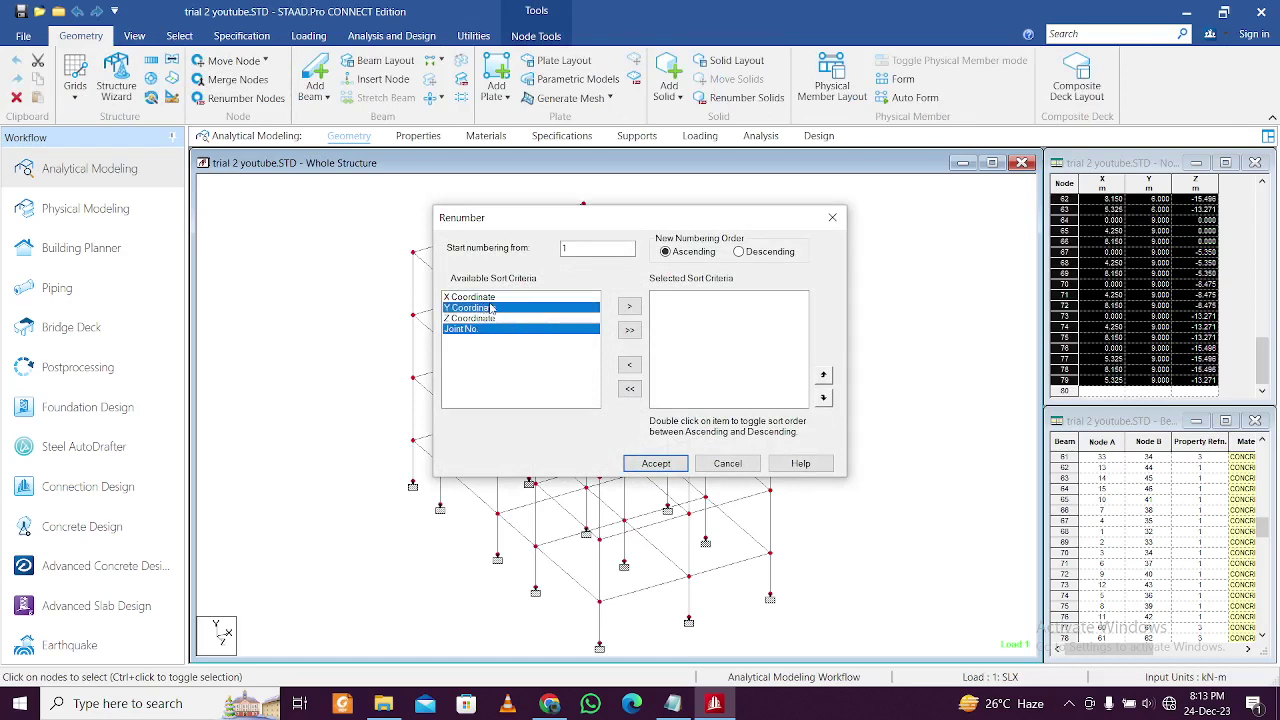
left_click(490, 329, "ctrl")
left_click(629, 306)
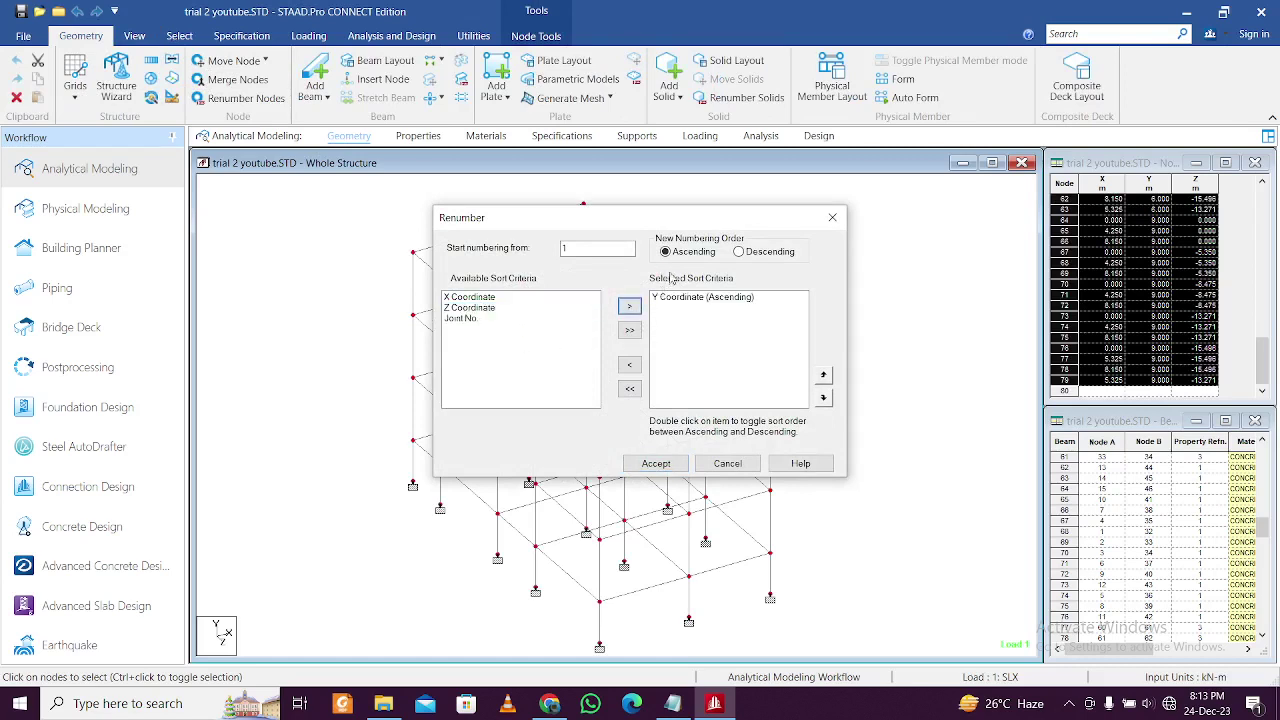
left_click(662, 466)
left_click(692, 394)
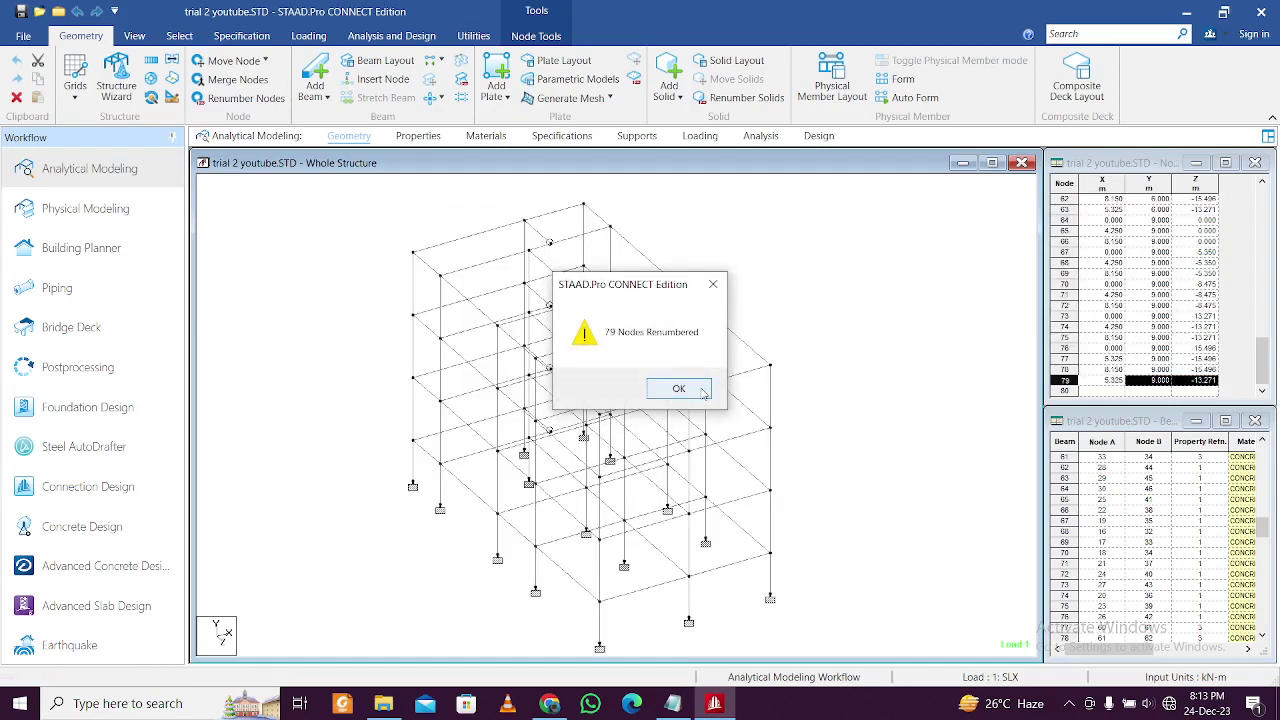
left_click(674, 389)
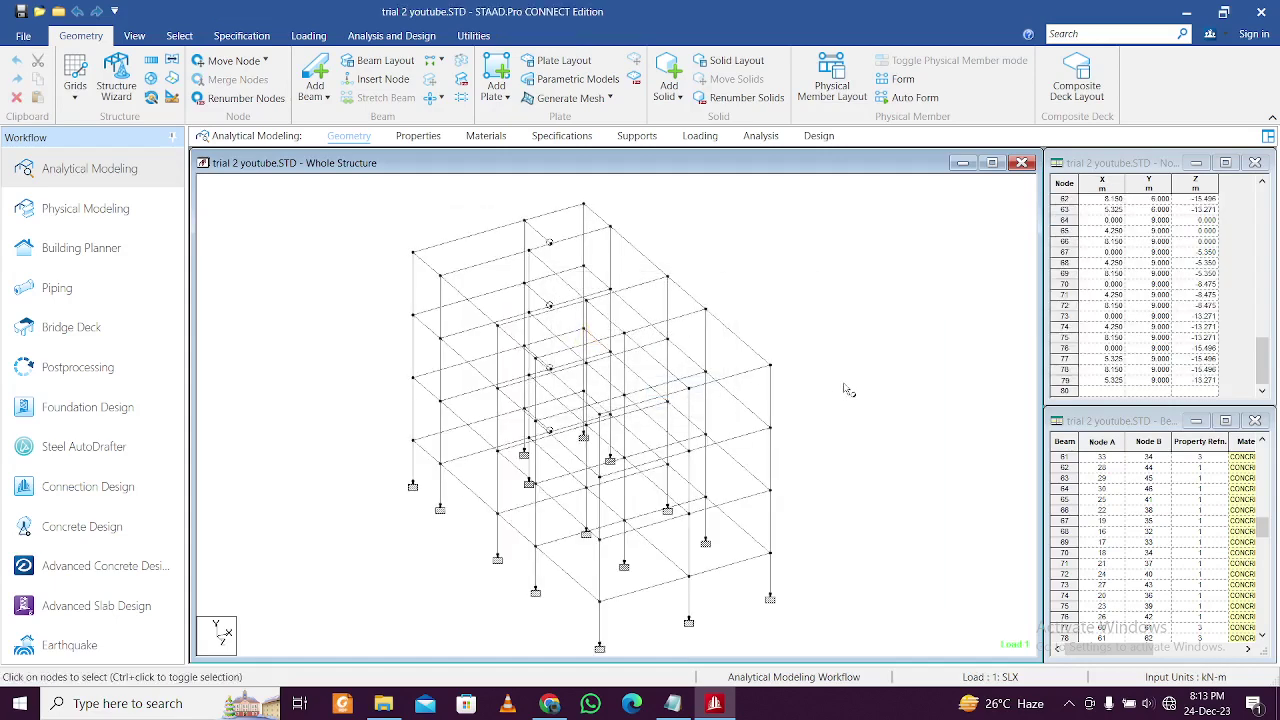
key("shift+n")
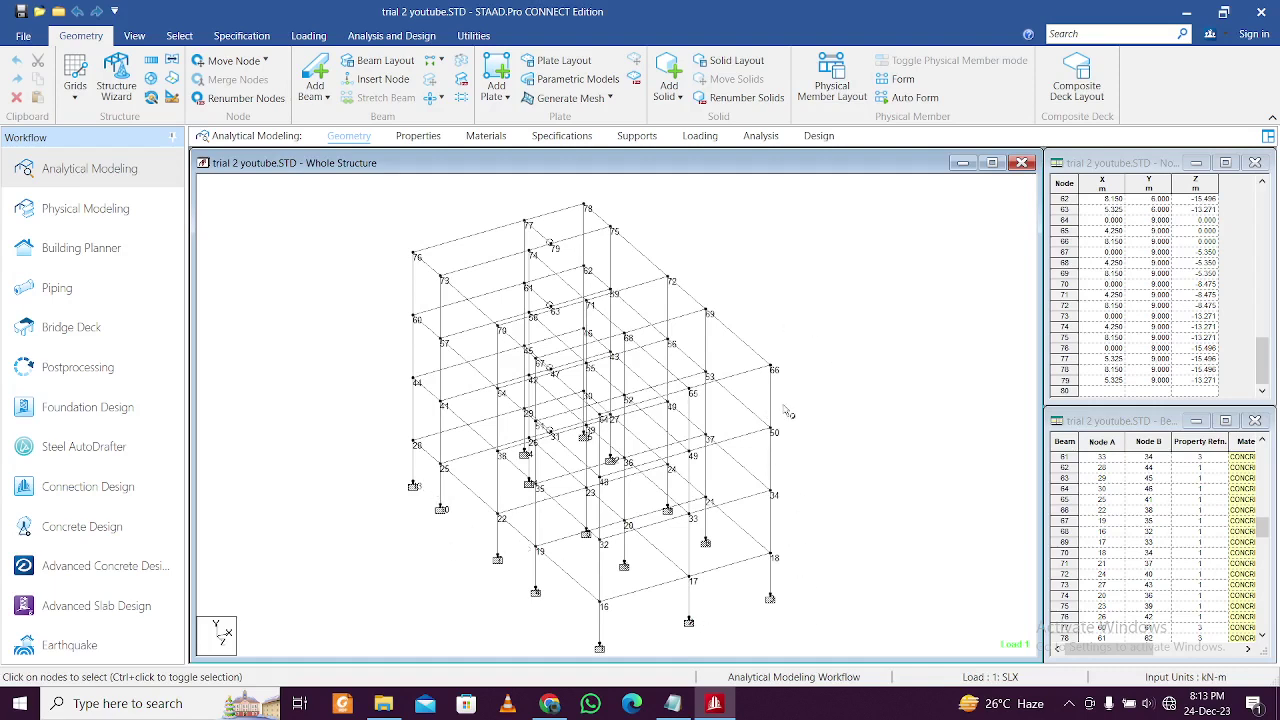
key("shift+n")
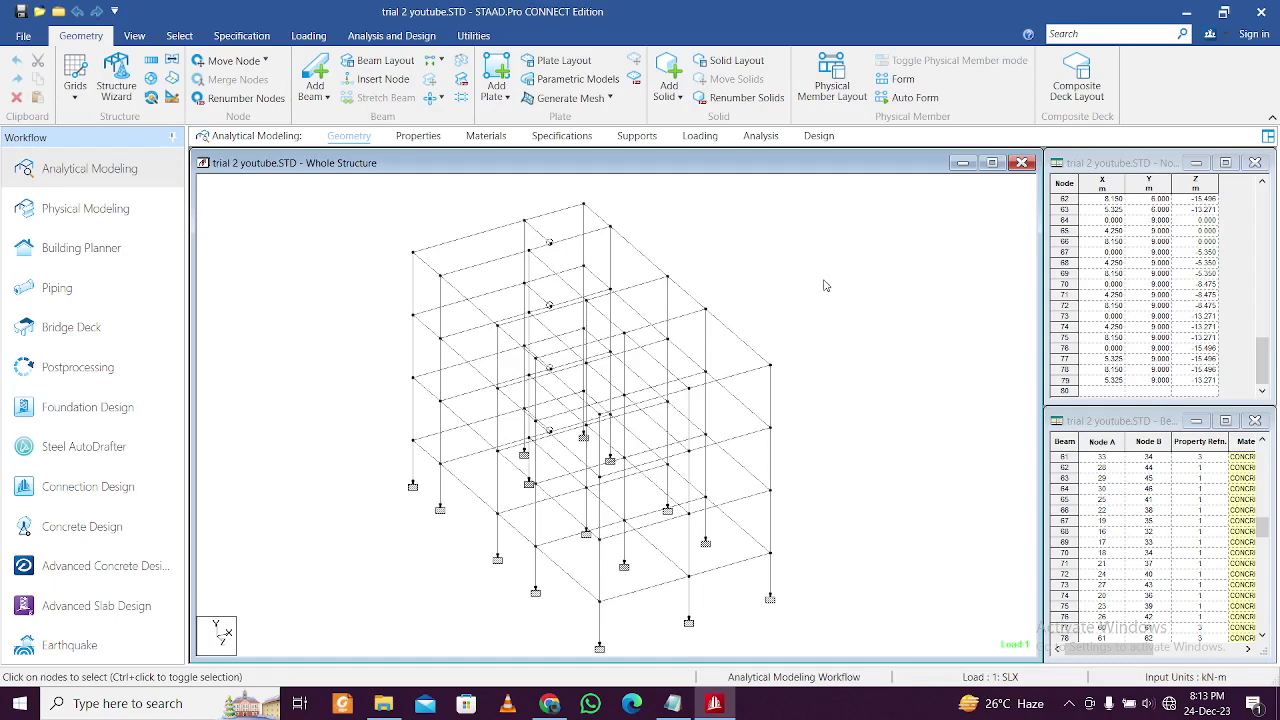
Step: Renumber all beams of the frame from 1, sorted by ascending Y coordinate, and clear the selection
key("ctrl+a")
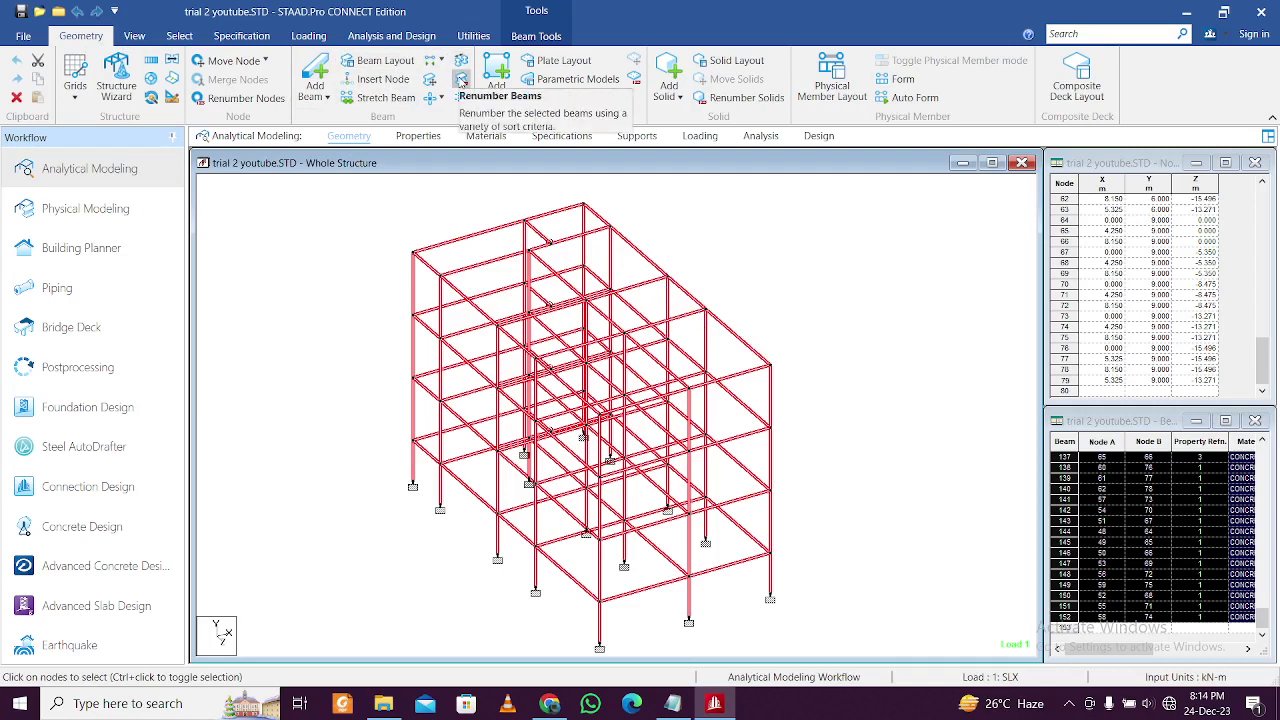
left_click(461, 80)
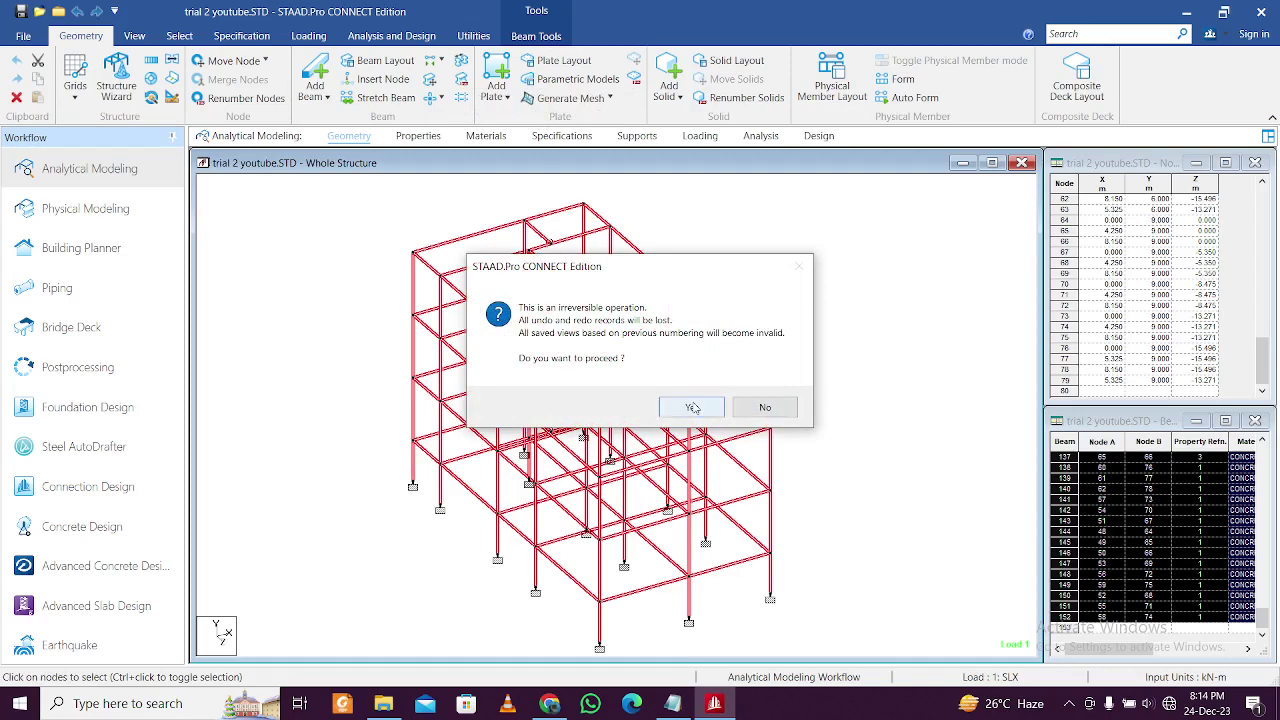
left_click(692, 408)
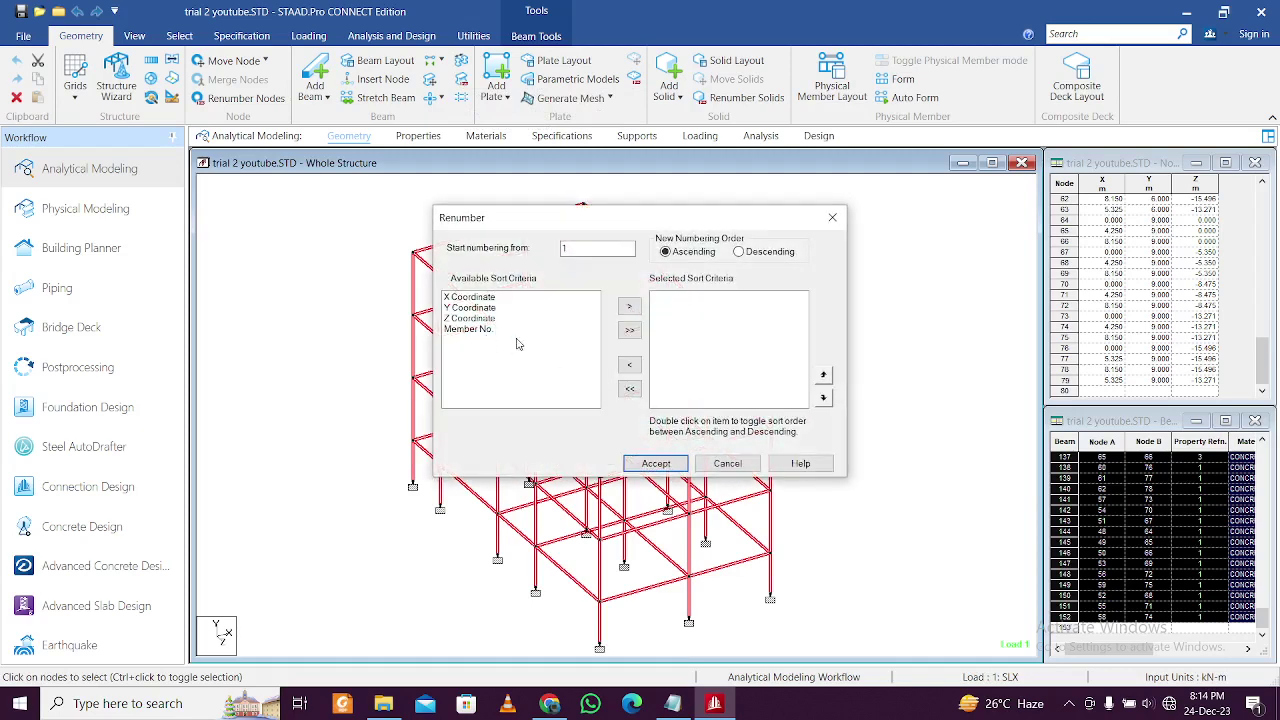
left_click(479, 334)
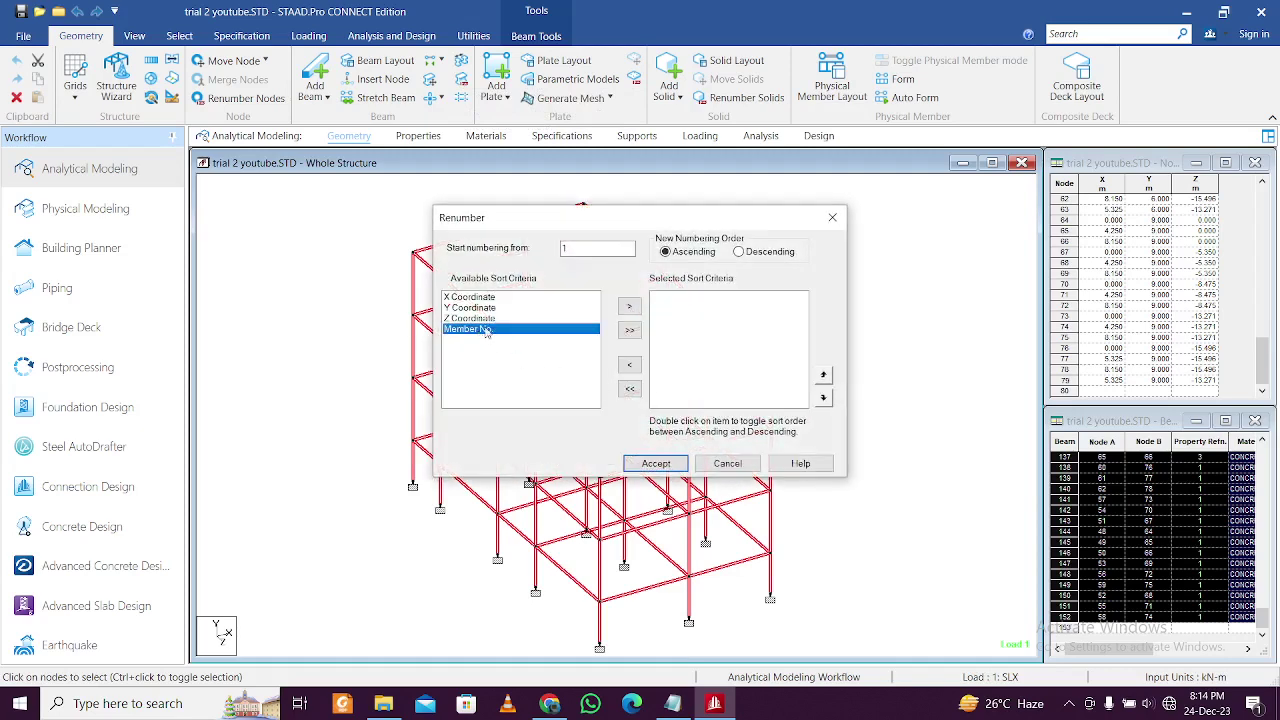
left_click(500, 308)
left_click(502, 331)
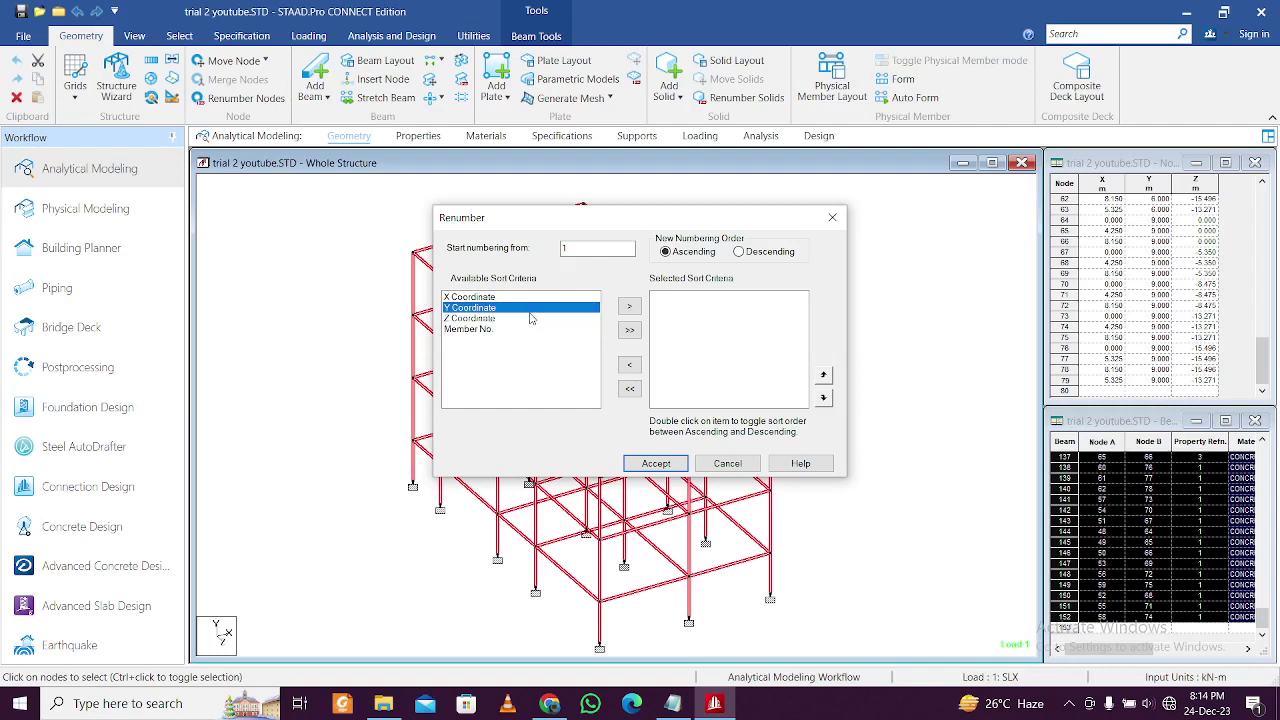
left_click(531, 340)
left_click(531, 340)
left_click(629, 306)
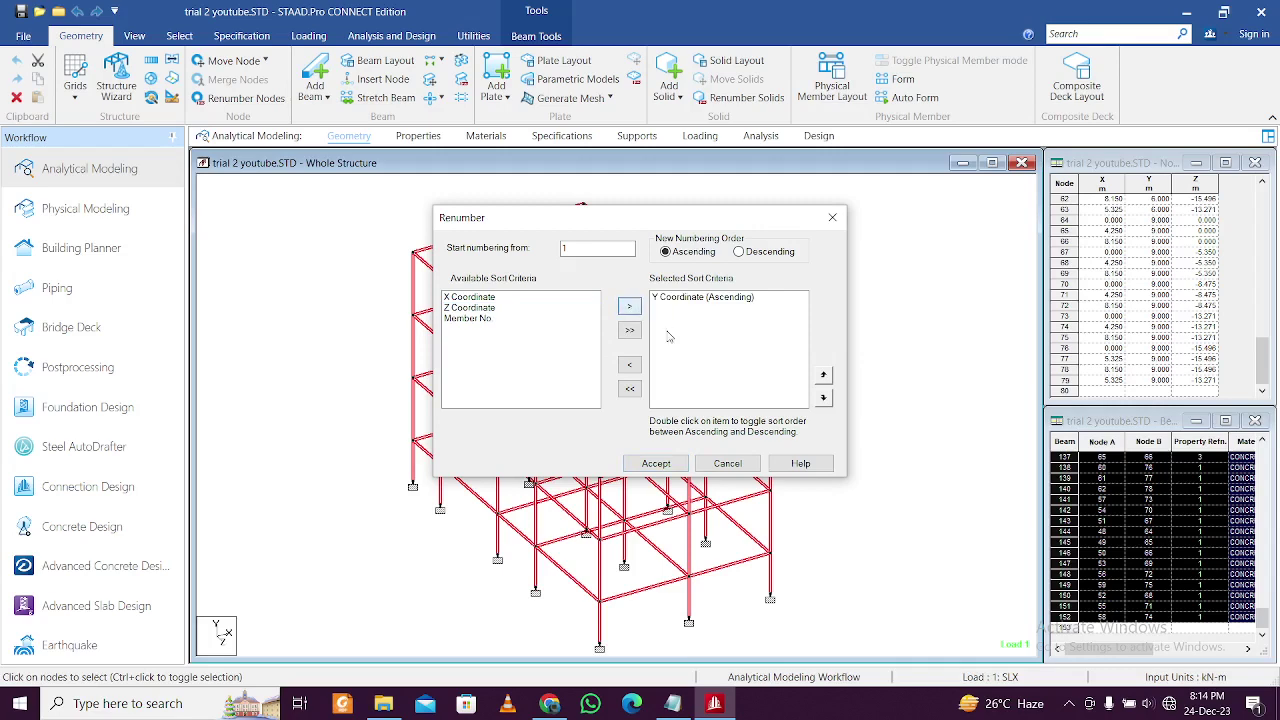
left_click(656, 464)
left_click(694, 392)
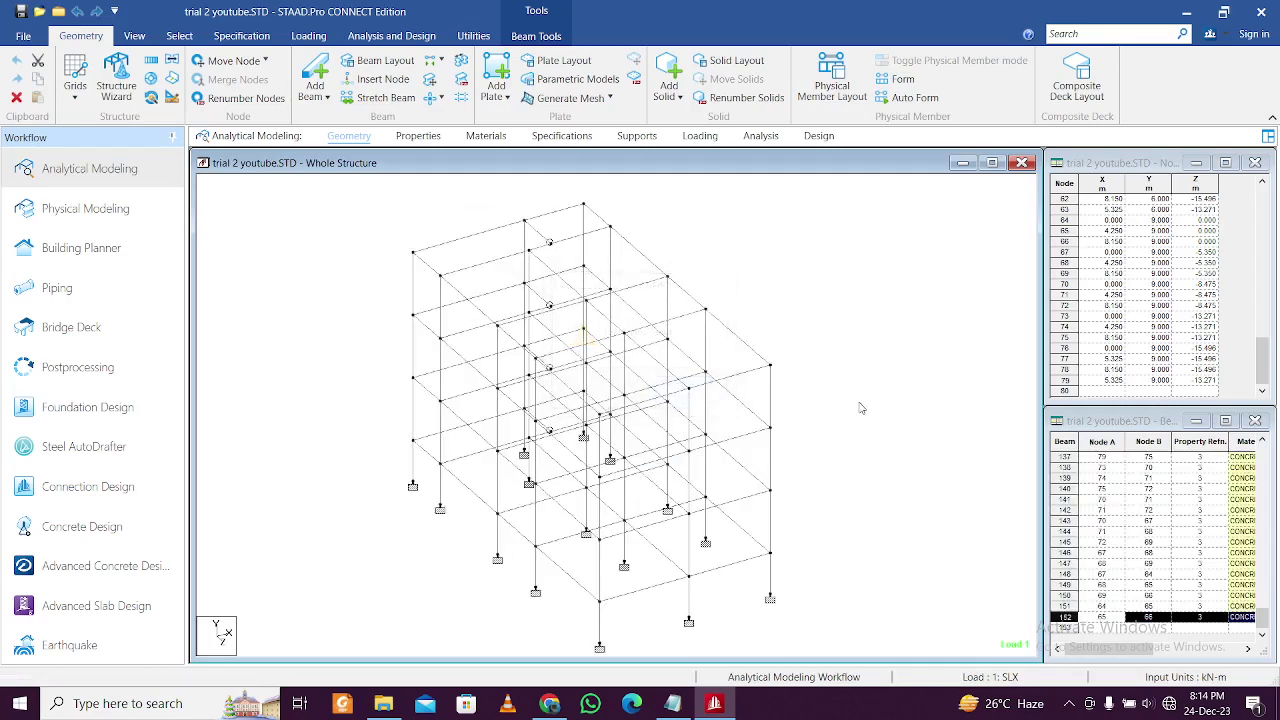
left_click(860, 408)
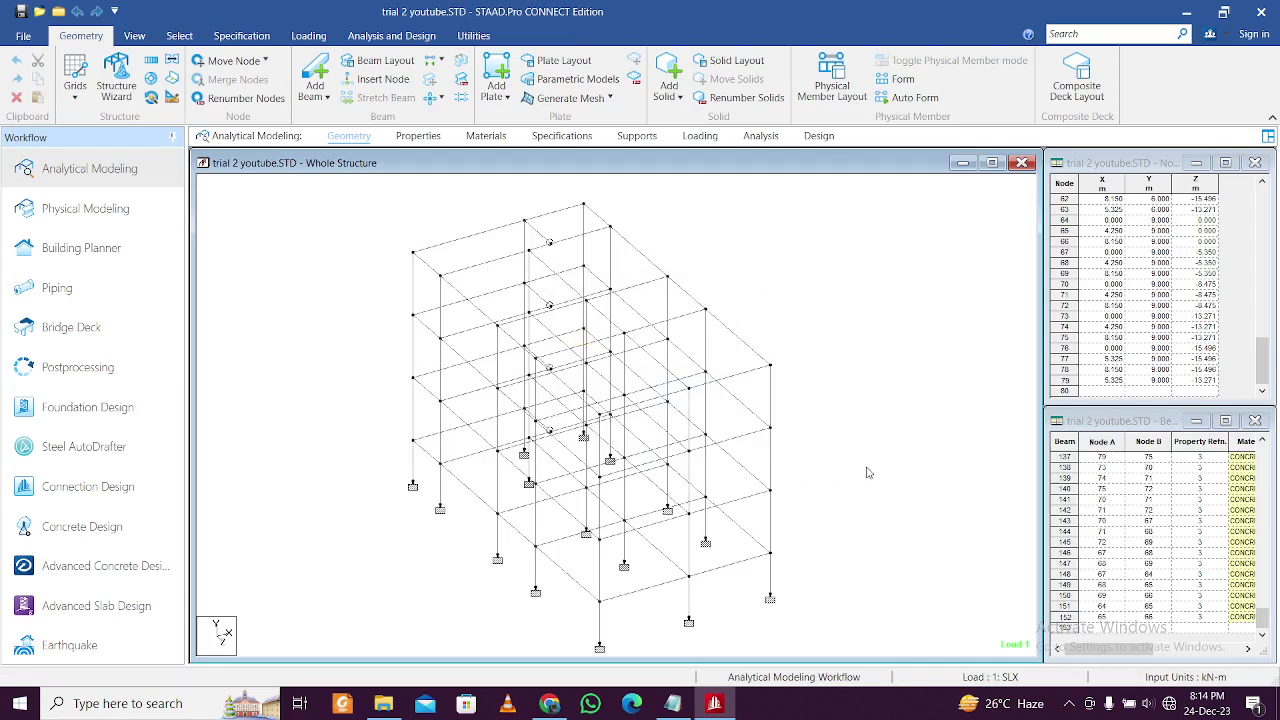
Step: Show the node and beam numbers on the frame, examine them in elevation and hide both label sets again
key("shift+n")
key("shift+b")
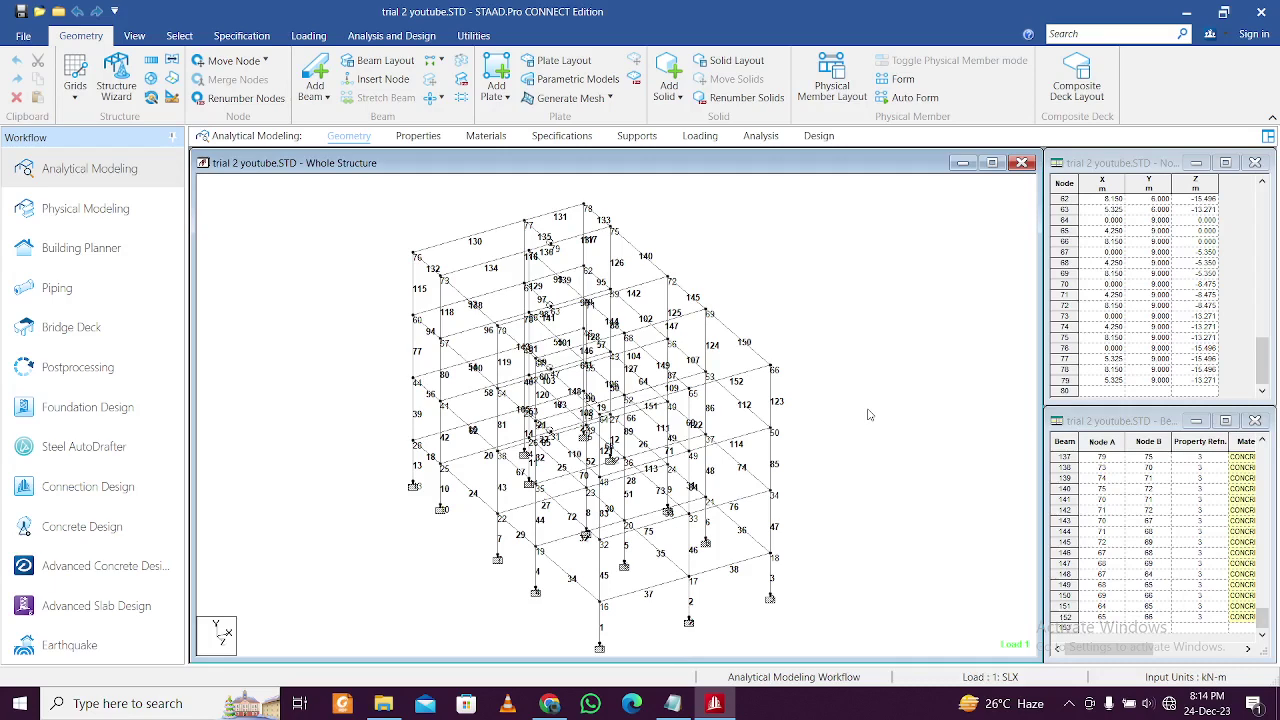
key("F5")
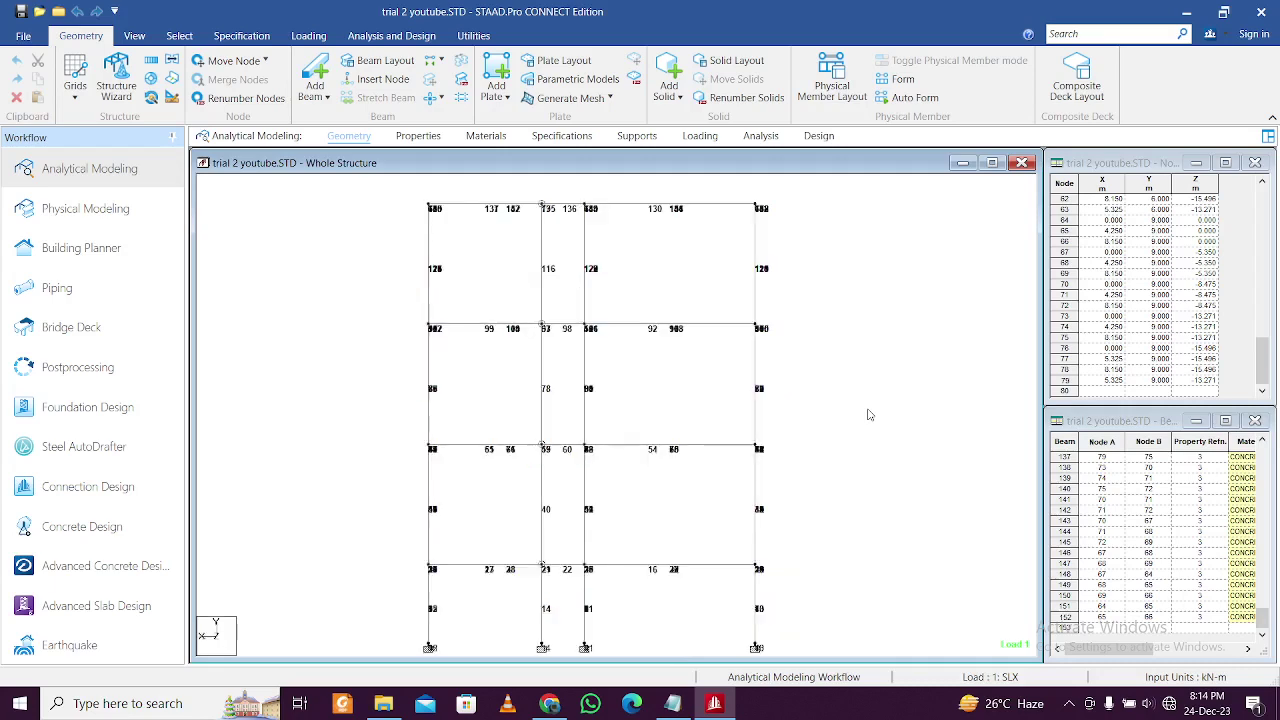
scroll(650, 447, "down", 2)
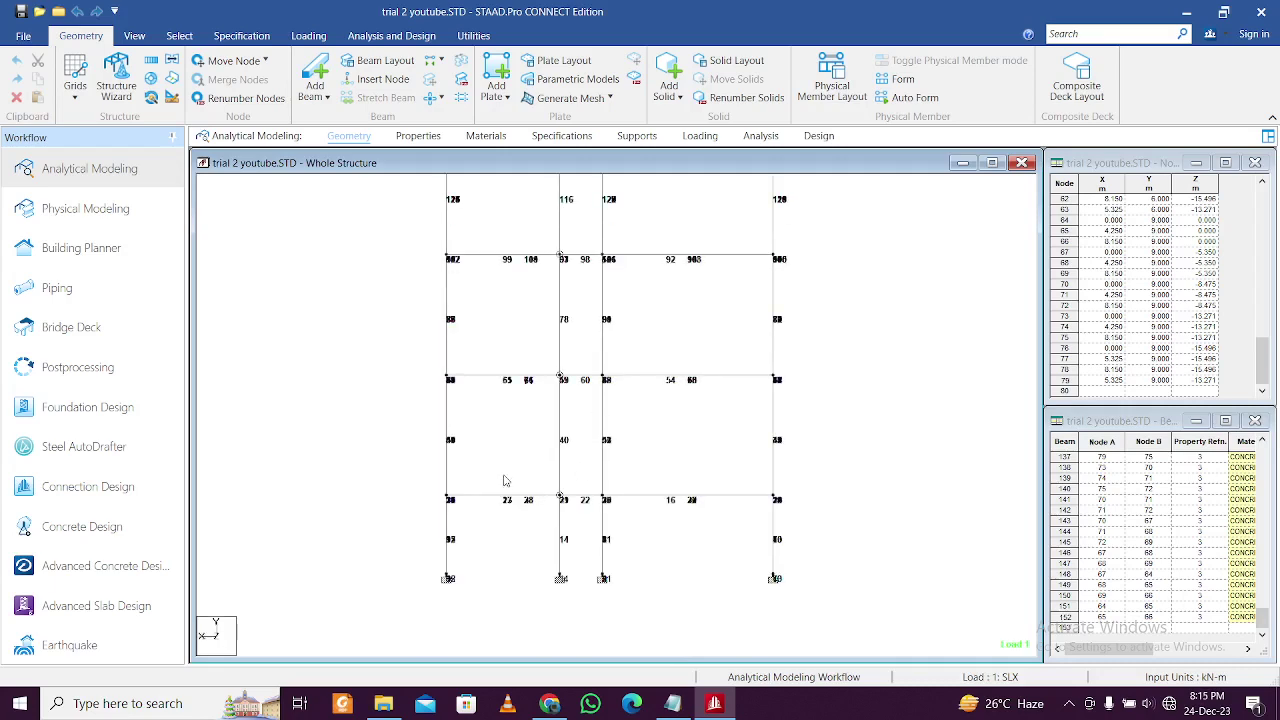
key("shift+b")
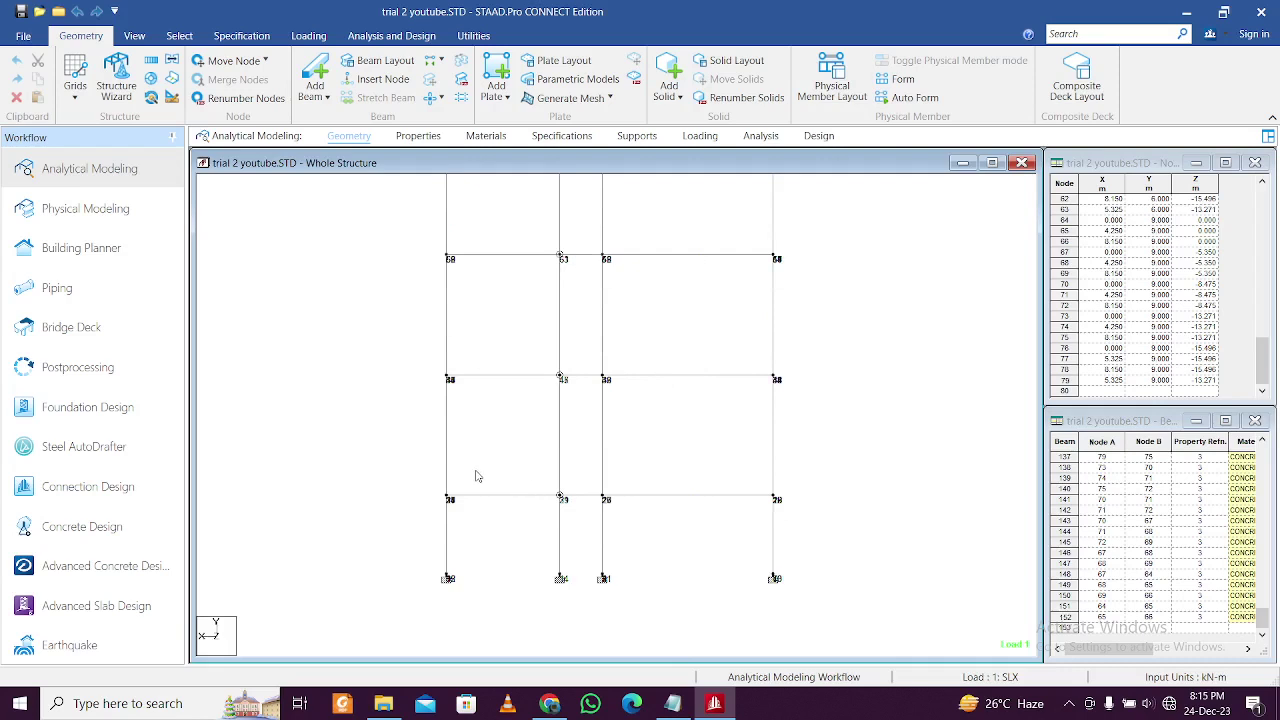
key("shift+n")
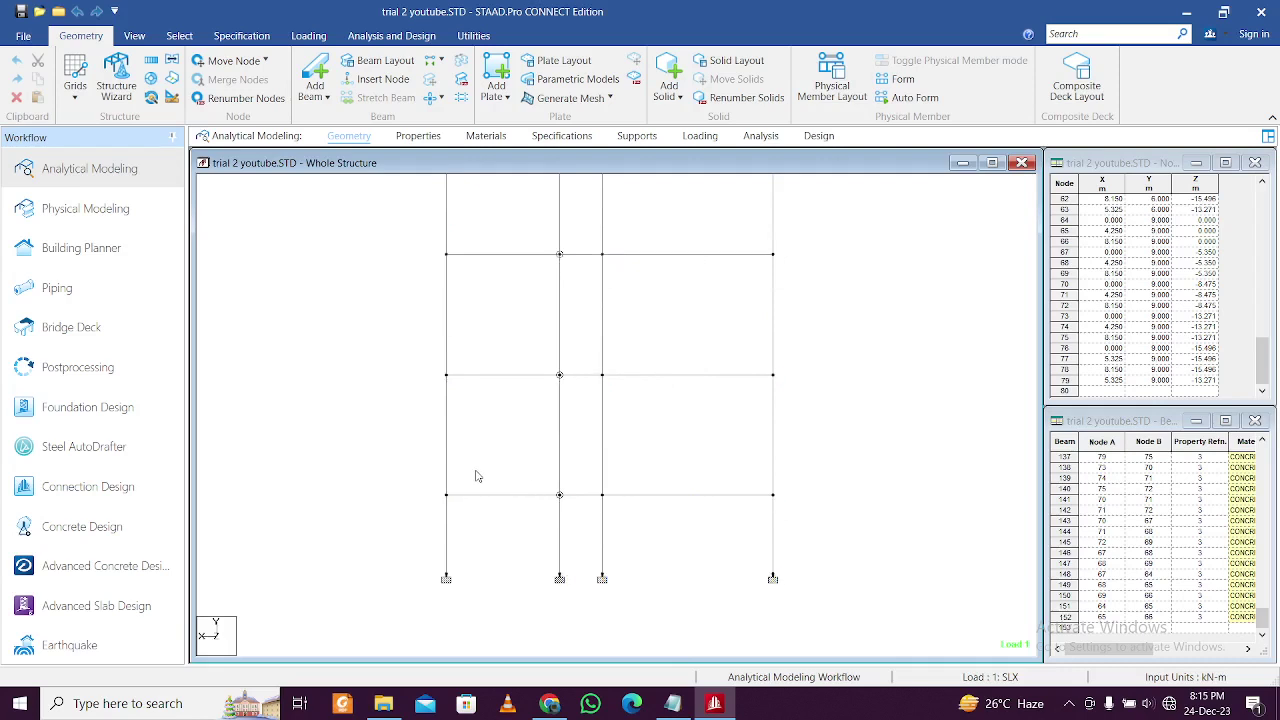
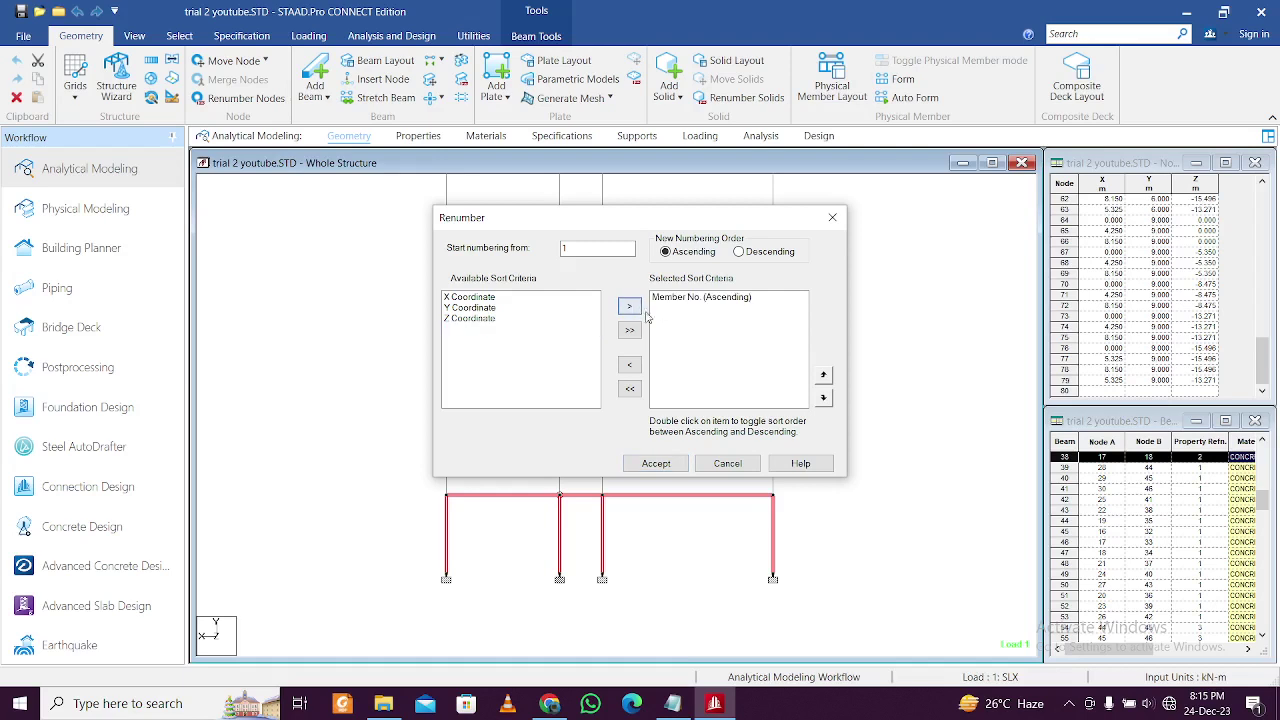
Step: Renumber the lowest storey's members from 1000, sorted by ascending member number
left_click(597, 250)
left_click(656, 464)
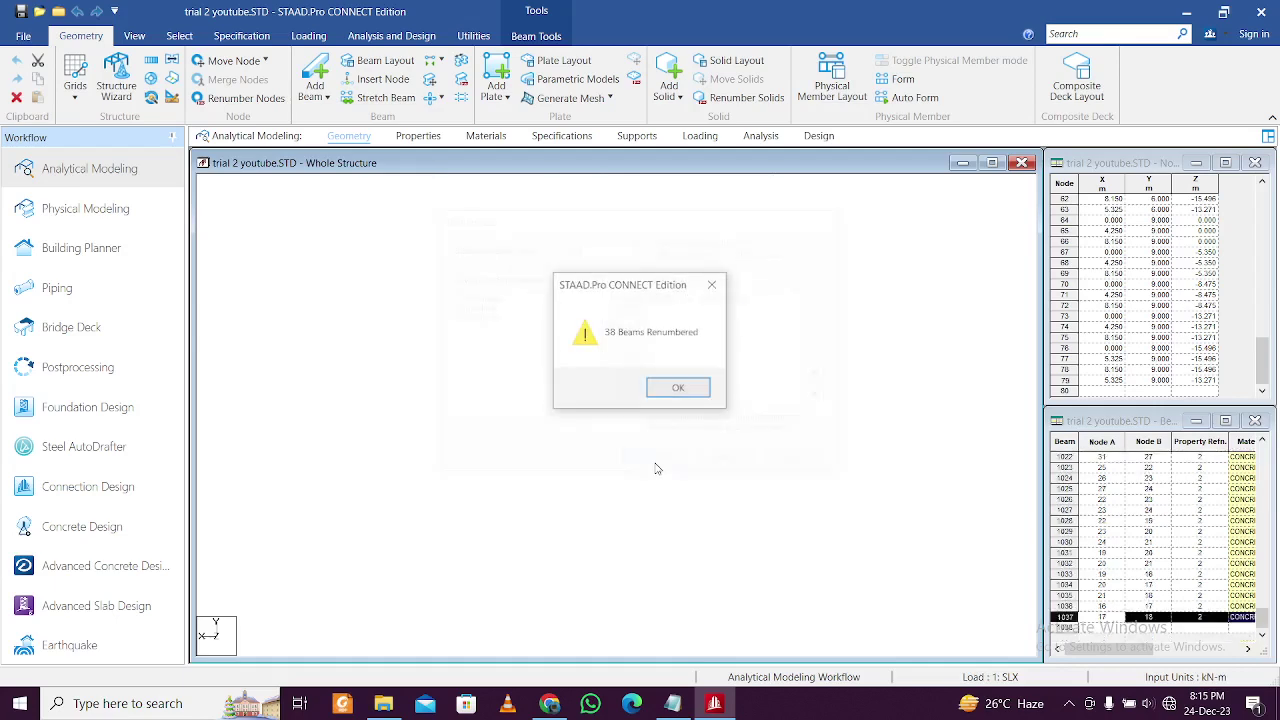
left_click(688, 390)
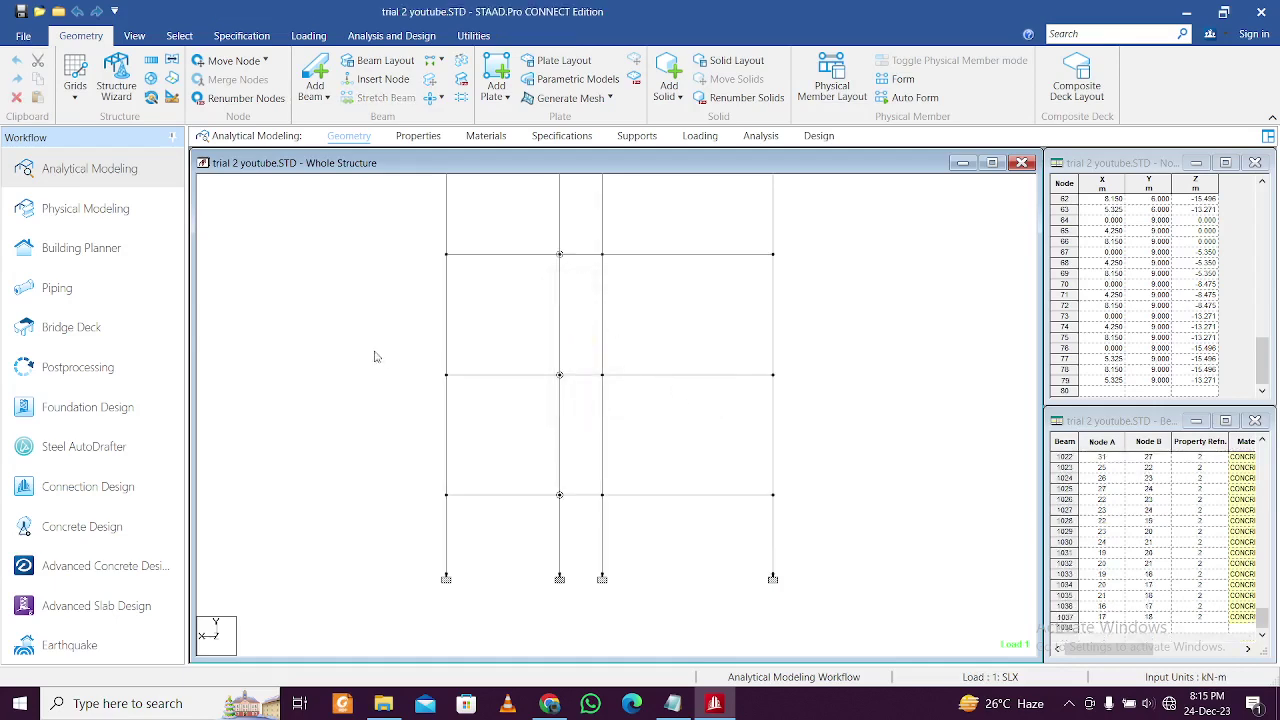
Step: Renumber the second storey's columns and beams from 2000, sorted by ascending member number
left_click_drag(390, 360, 821, 480)
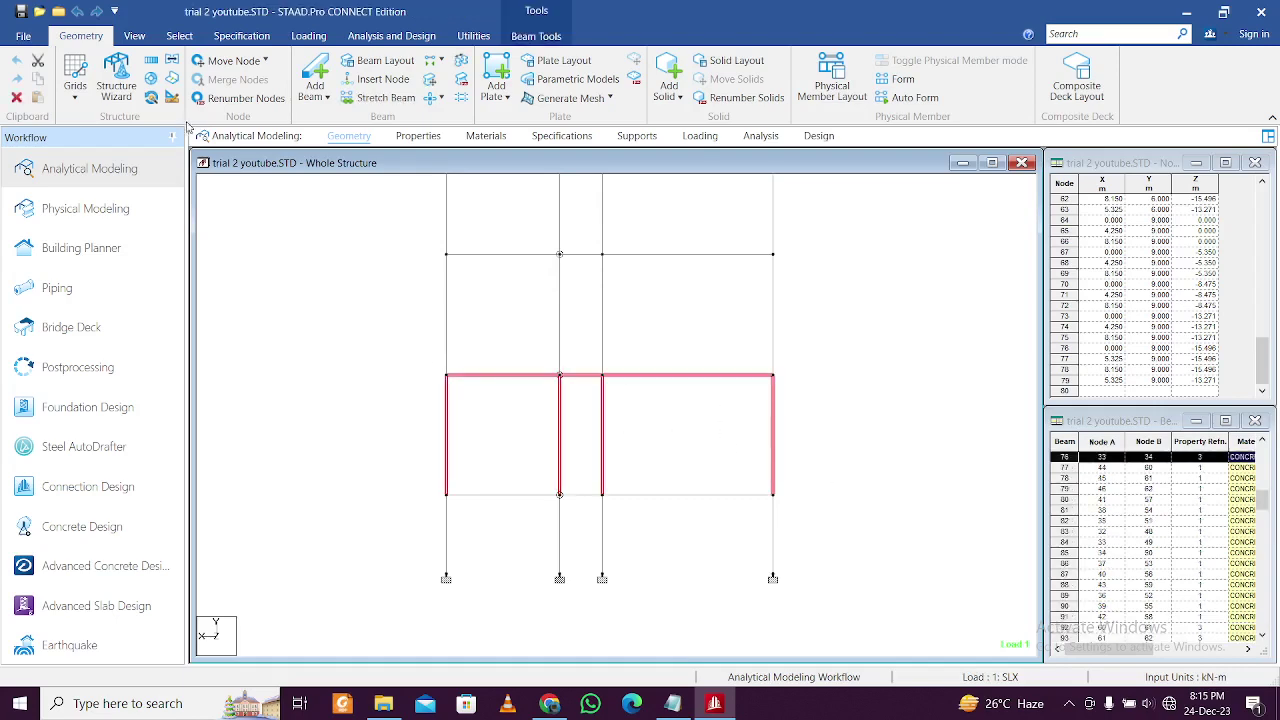
left_click(461, 80)
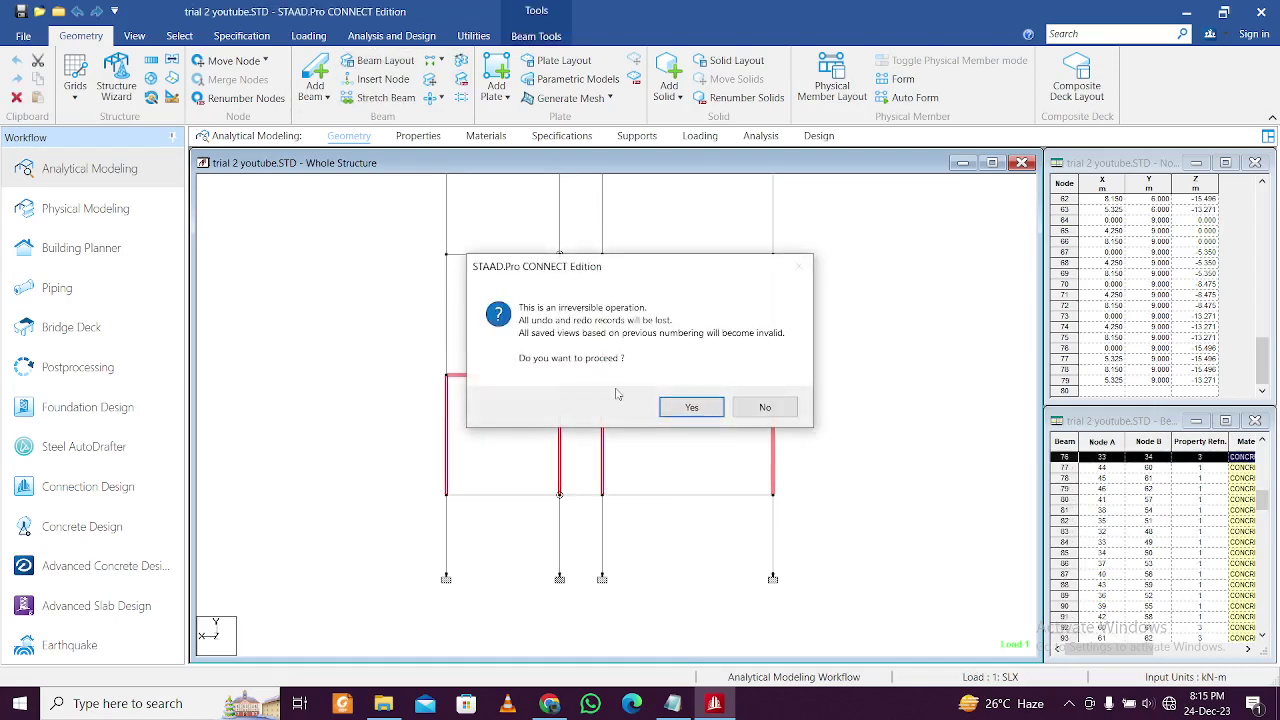
left_click(691, 407)
left_click(487, 329)
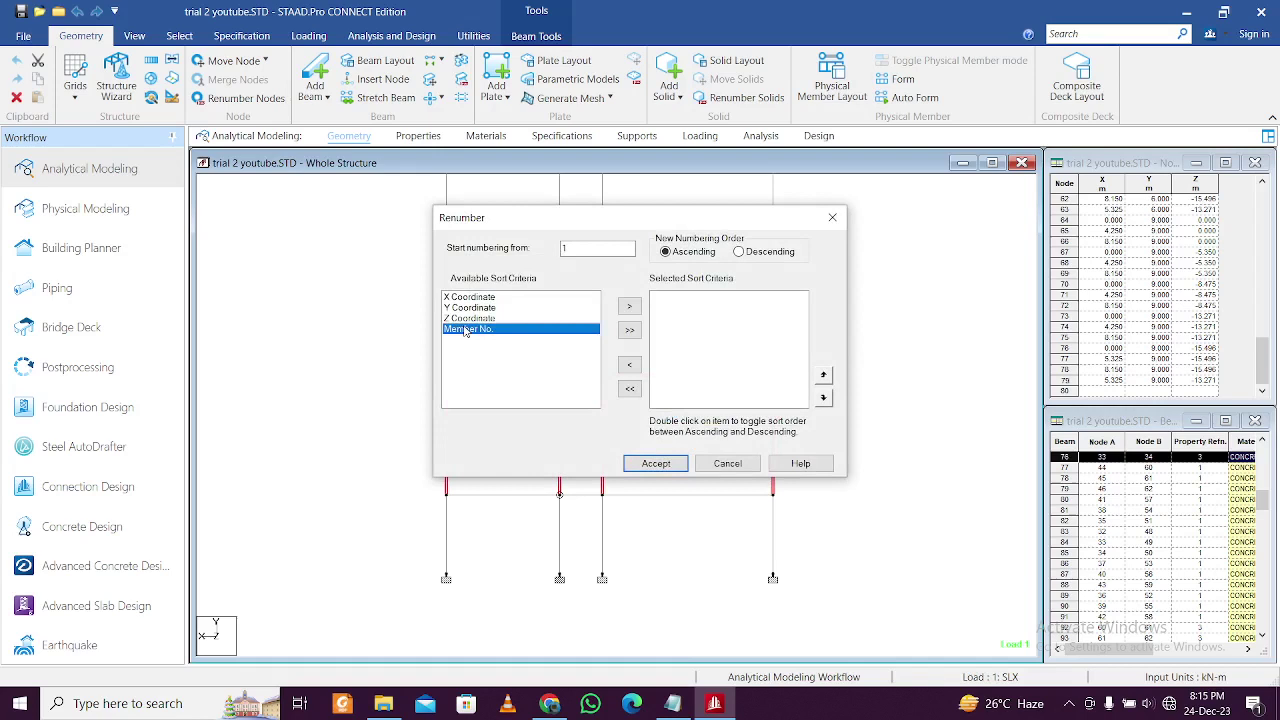
left_click(629, 306)
key("shift+Tab")
key("shift+Tab")
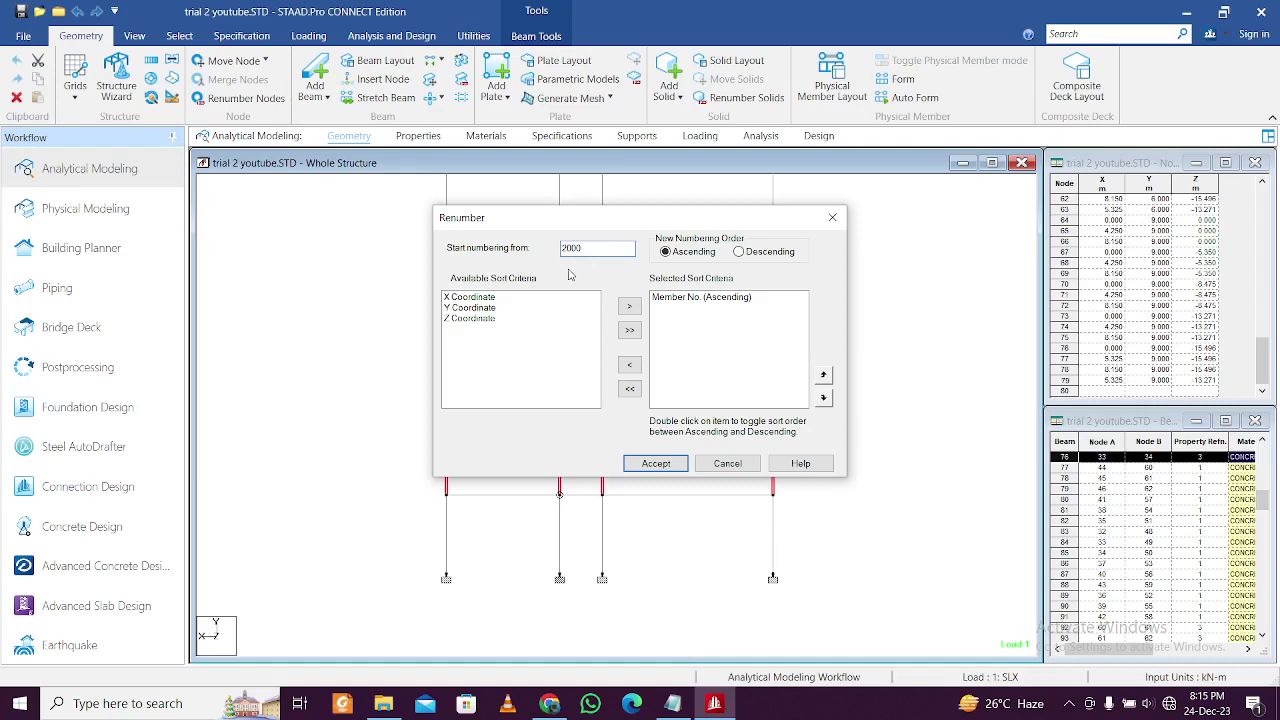
left_click(665, 469)
left_click(679, 390)
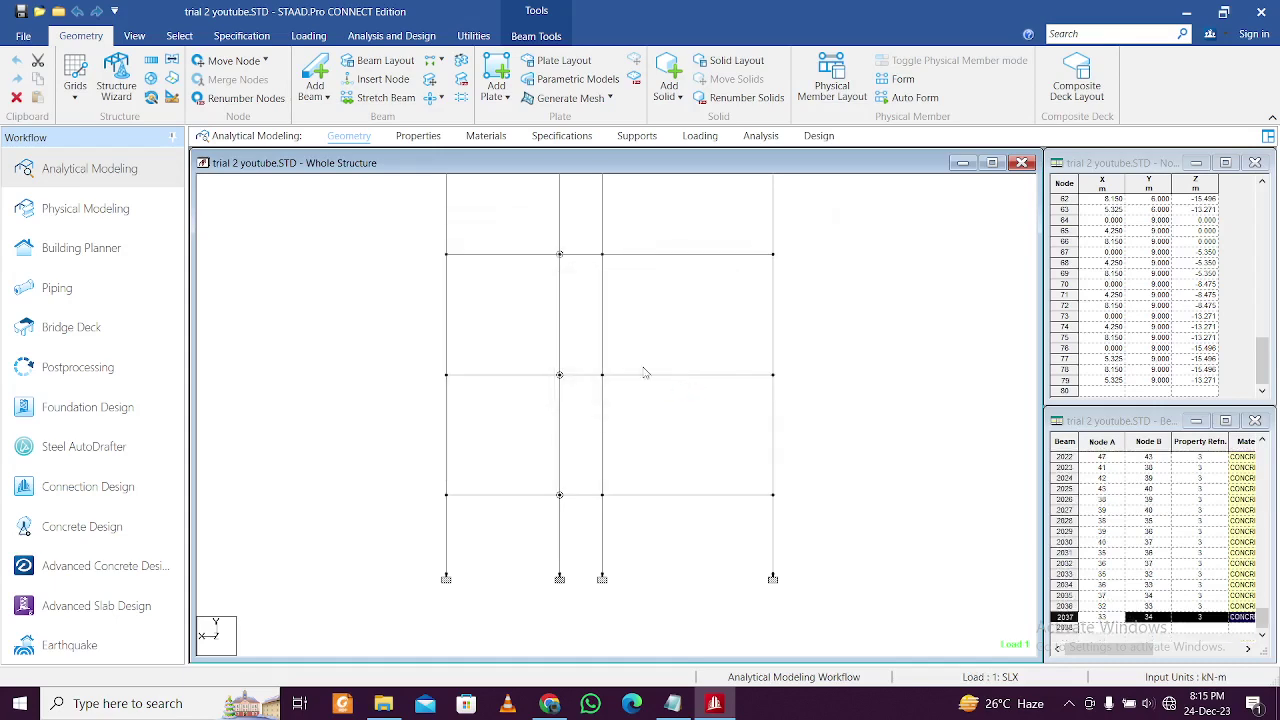
Step: Renumber the third storey's columns and beams from 3000, sorted by ascending member number
left_click_drag(408, 242, 800, 354)
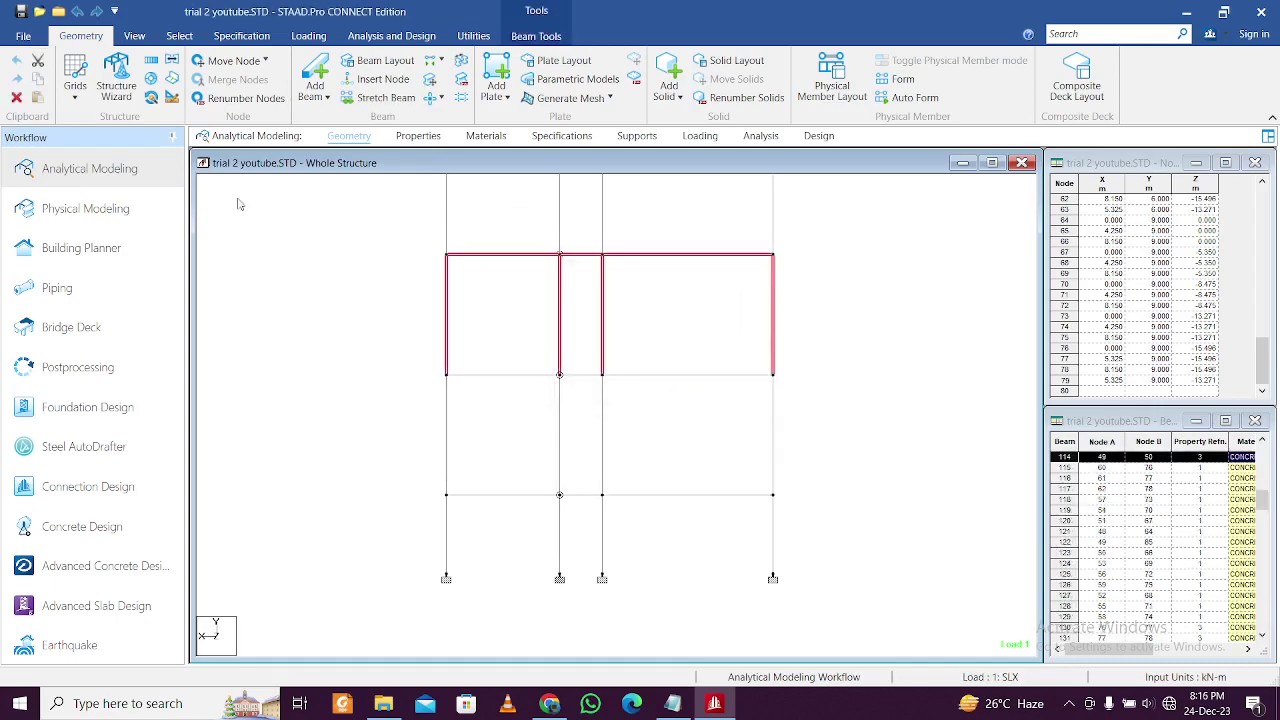
left_click(241, 97)
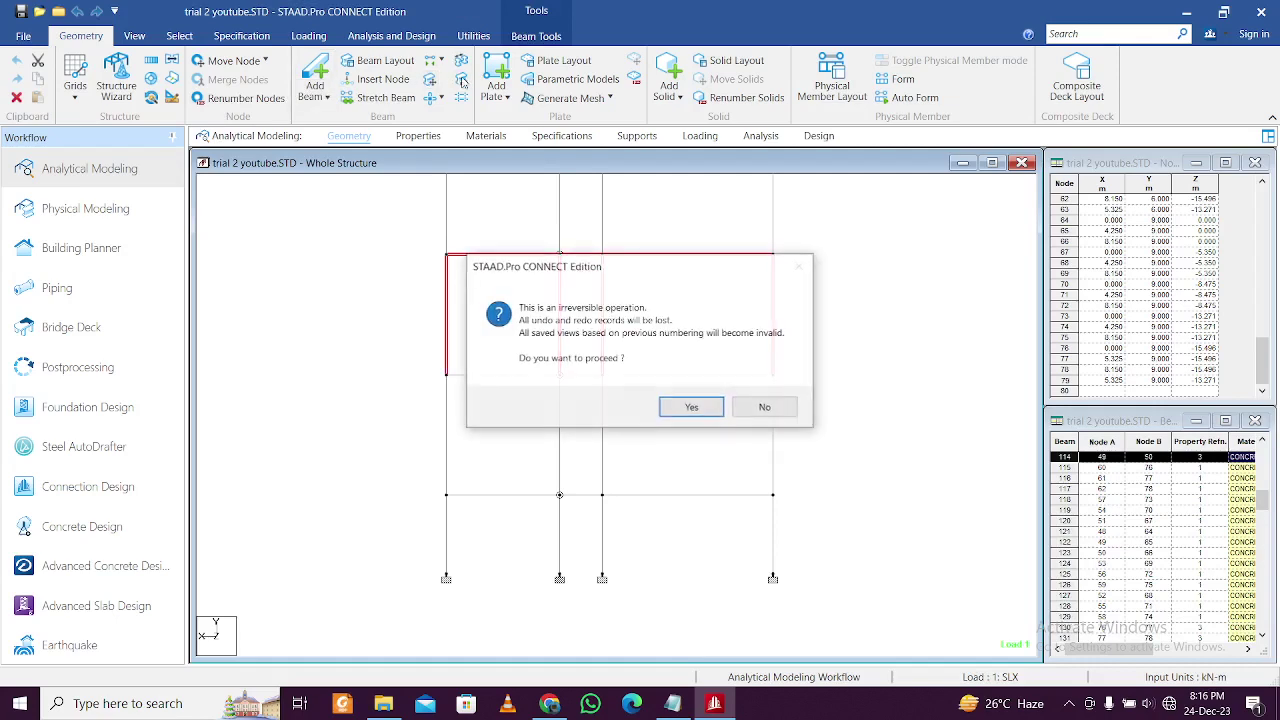
left_click(692, 410)
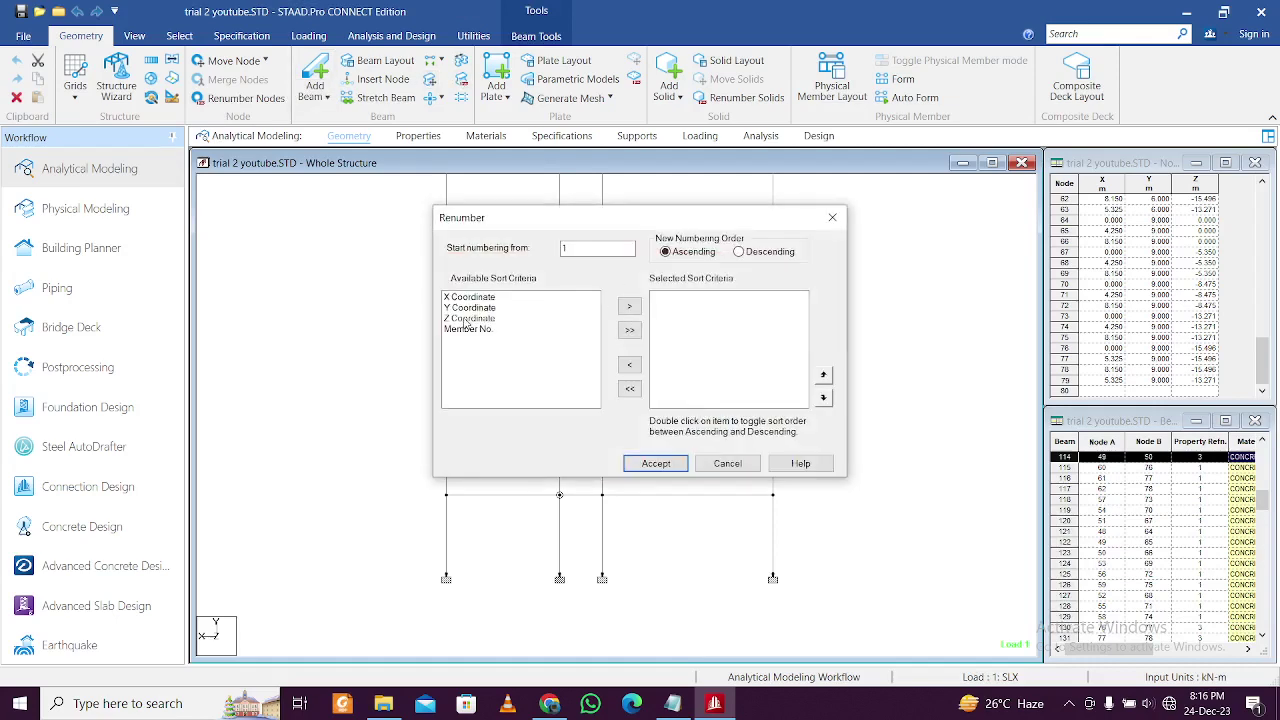
left_click(468, 329)
left_click(629, 306)
double_click(597, 248)
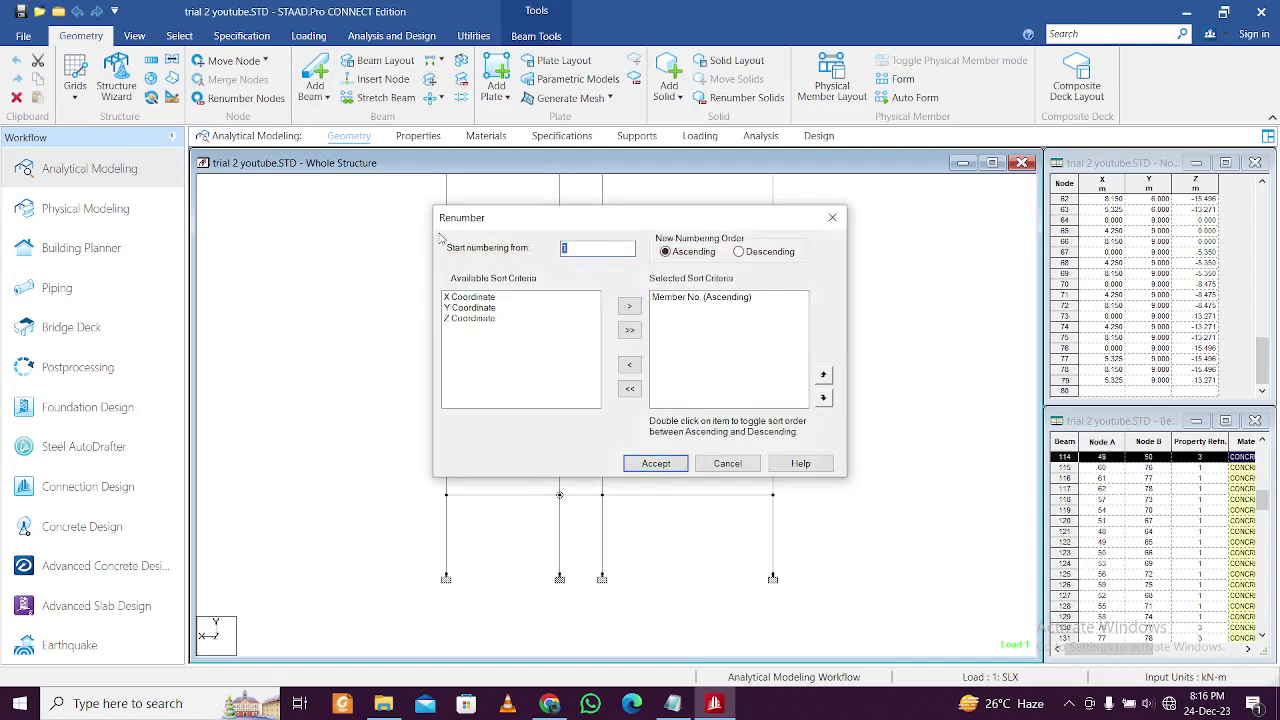
type("3000")
left_click(657, 465)
left_click(700, 394)
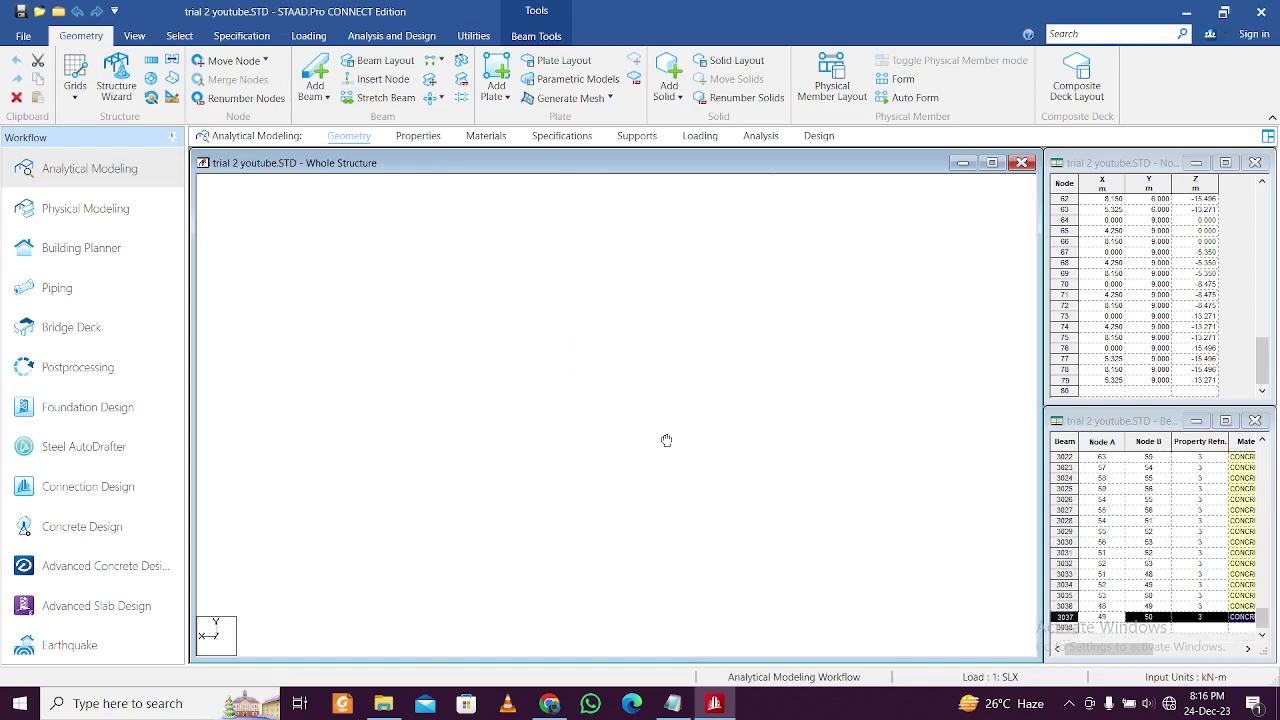
Step: Select all columns and beams of the frame's topmost storey
left_click_drag(343, 203, 840, 350)
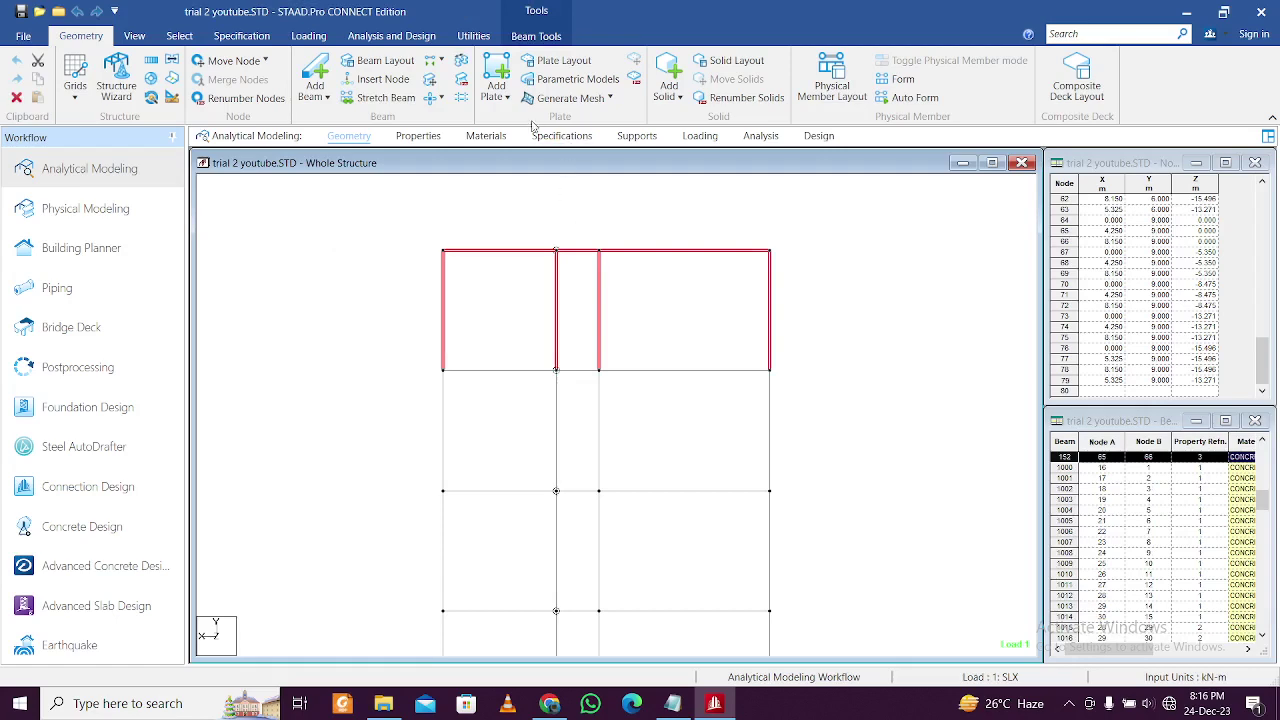
left_click(462, 80)
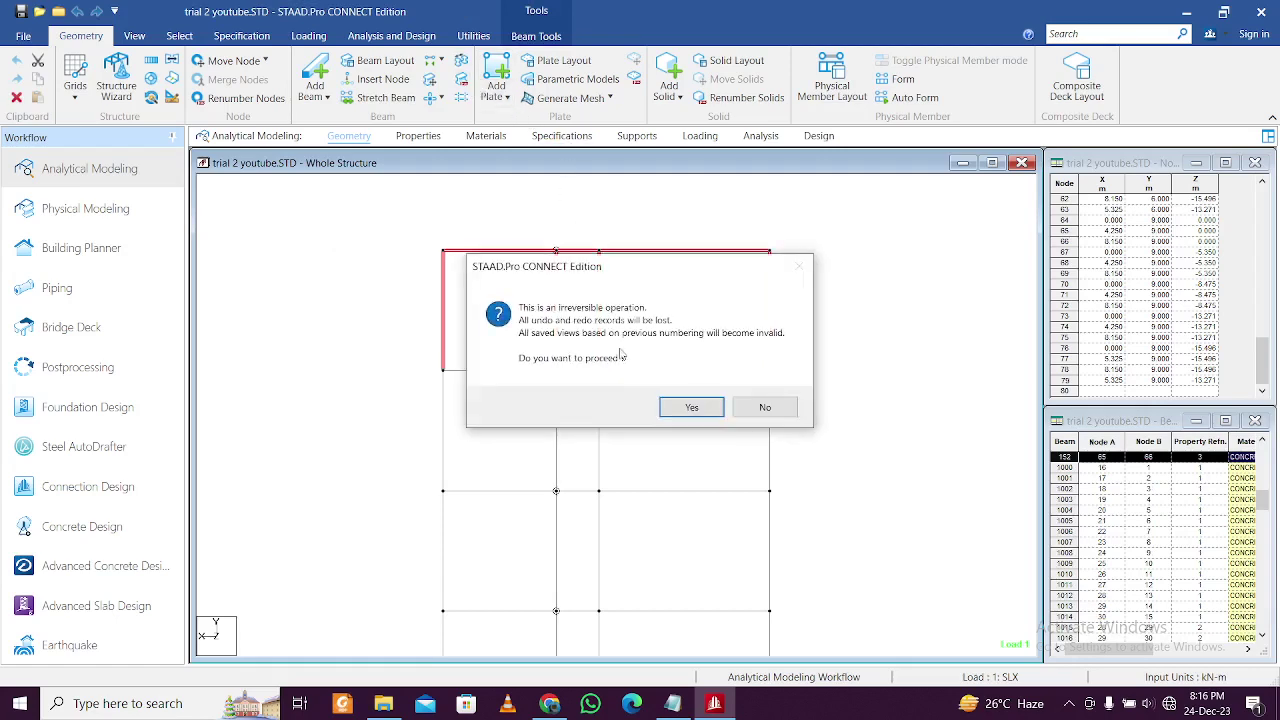
left_click(691, 407)
left_click(487, 332)
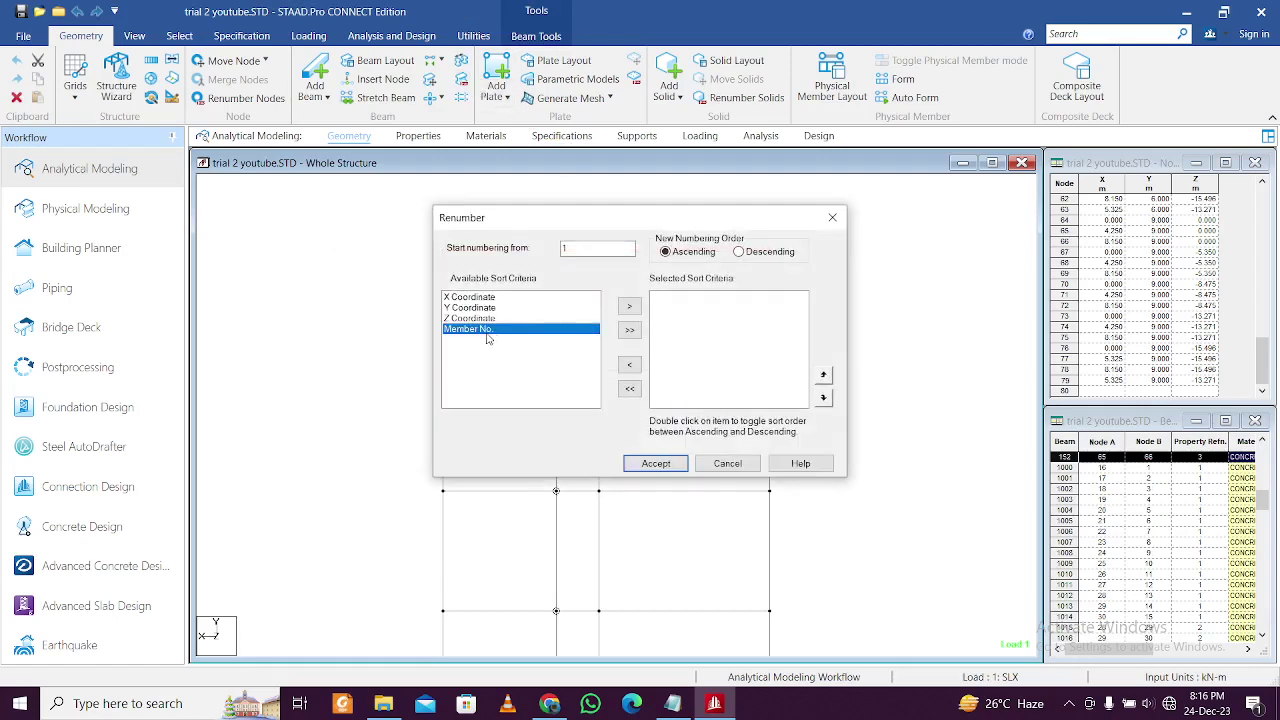
left_click(630, 307)
double_click(581, 249)
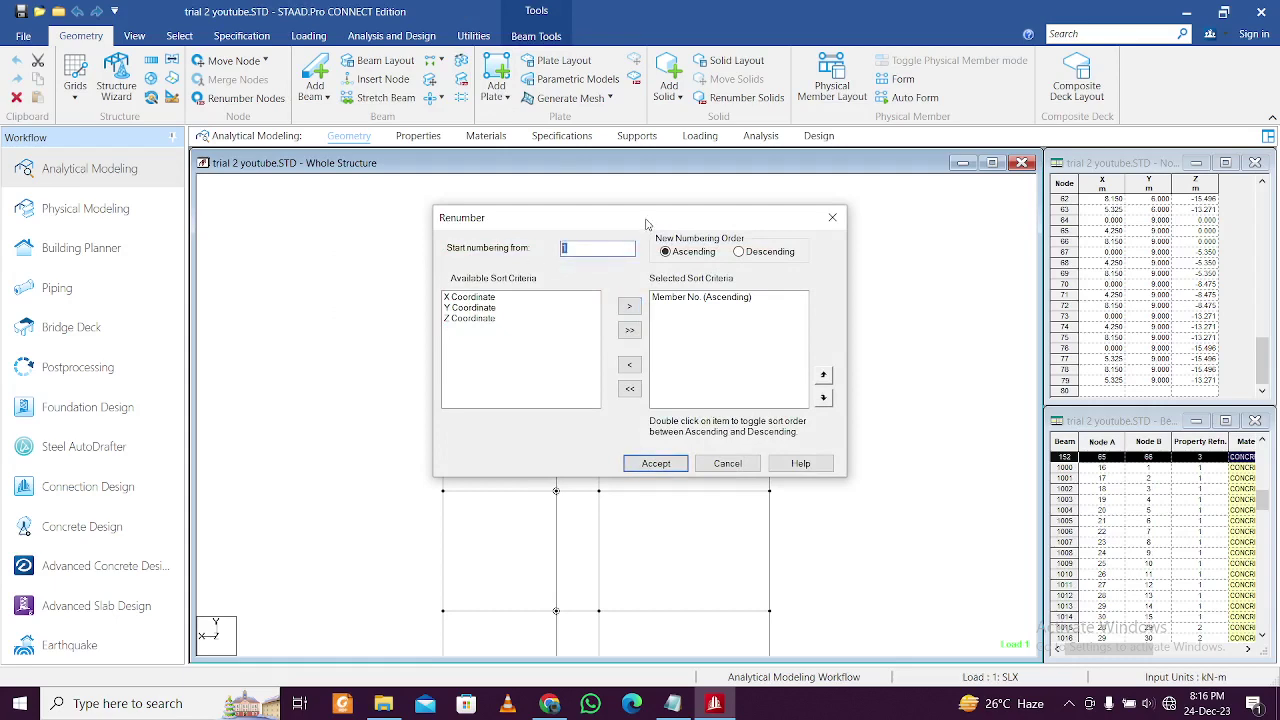
left_click_drag(646, 224, 127, 220)
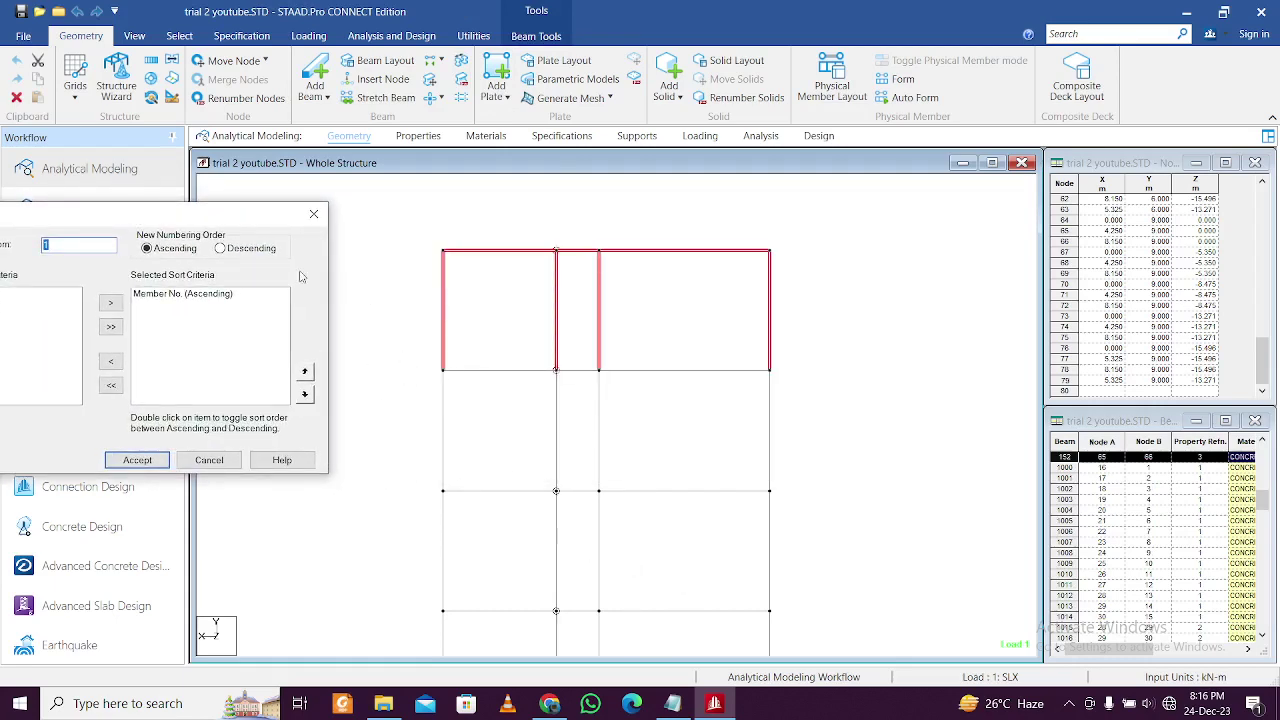
left_click(313, 213)
middle_click_drag(404, 456, 430, 314)
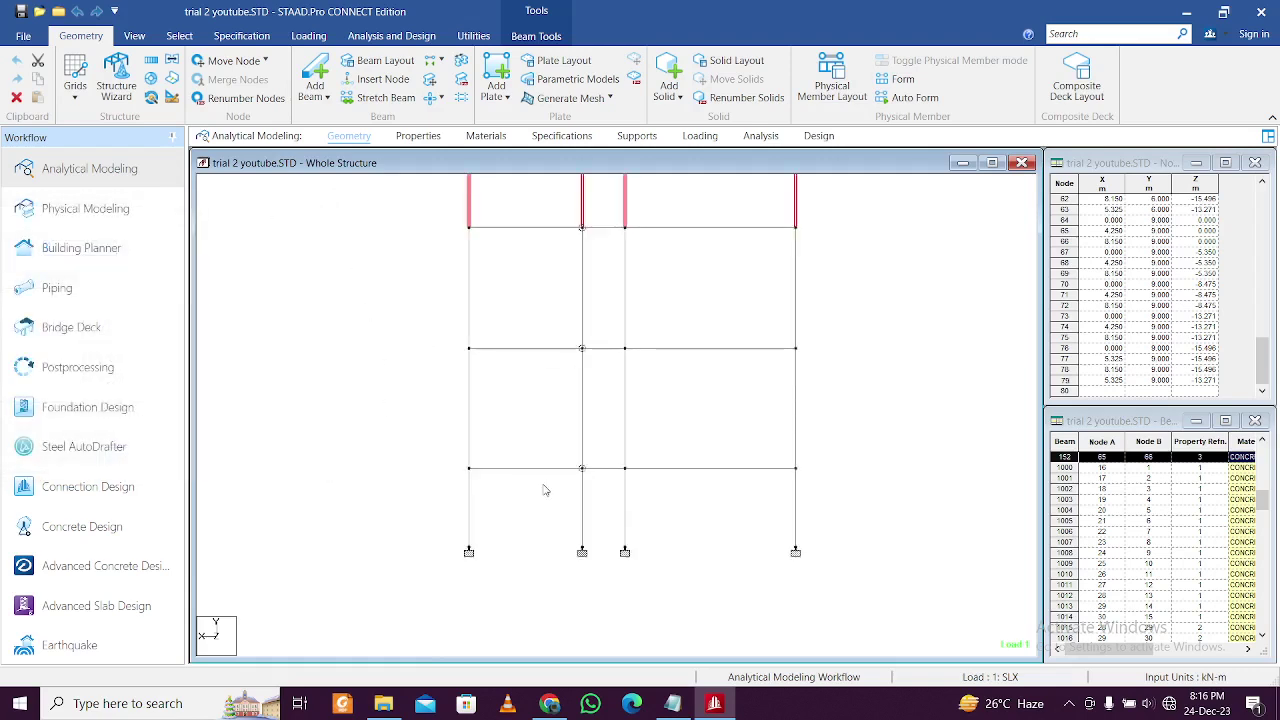
middle_click_drag(550, 313, 551, 446)
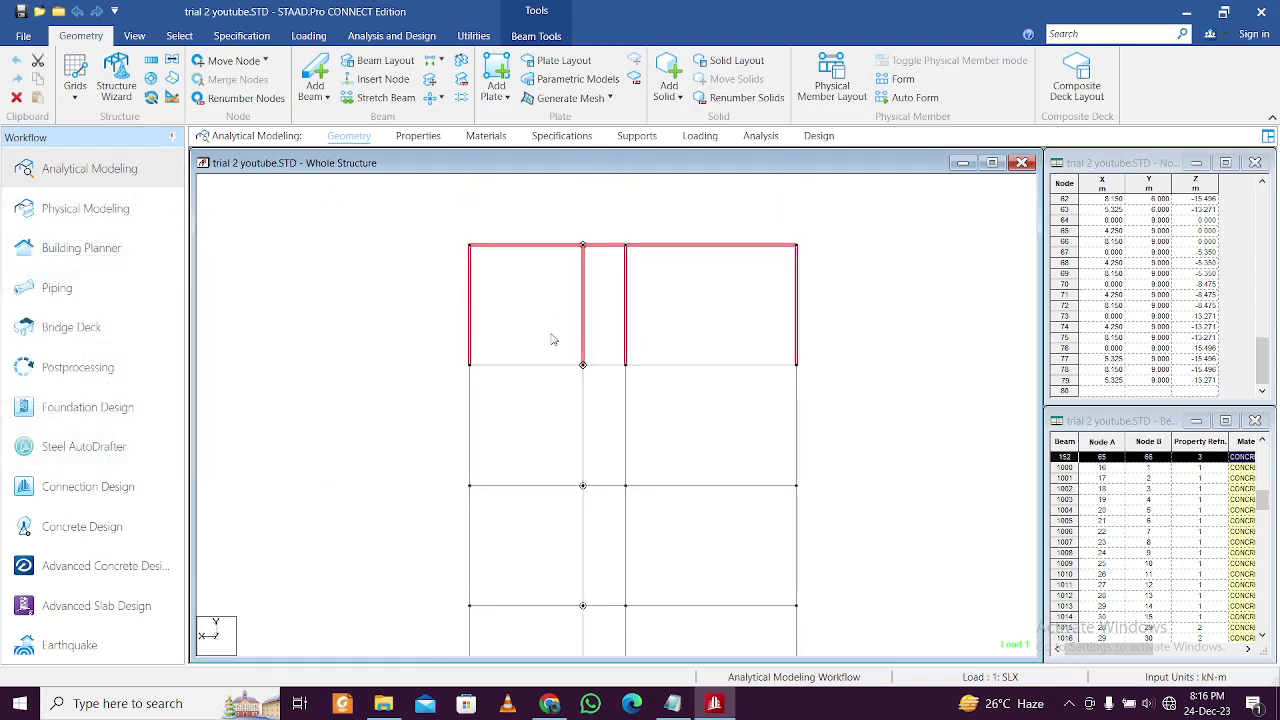
Step: Renumber the selected topmost storey's members from 4000, sorted by ascending member number
left_click(461, 79)
left_click(690, 407)
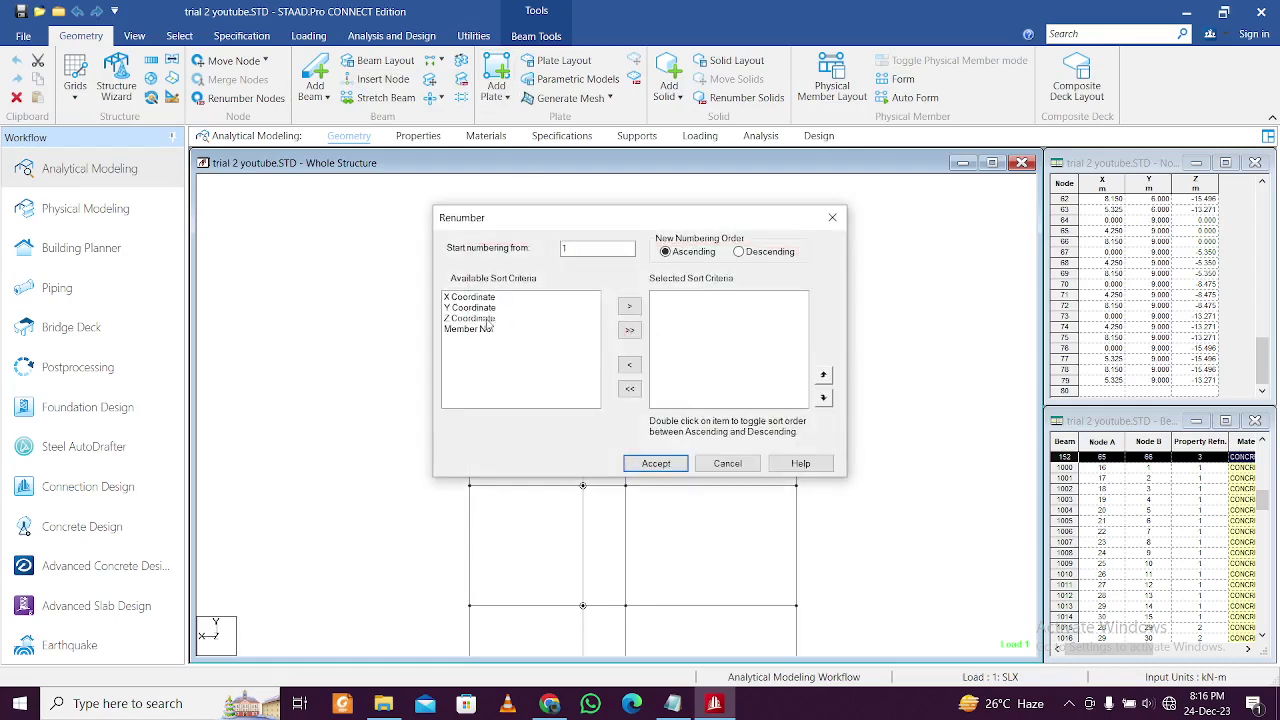
left_click(508, 329)
left_click(629, 306)
double_click(600, 249)
type("4000")
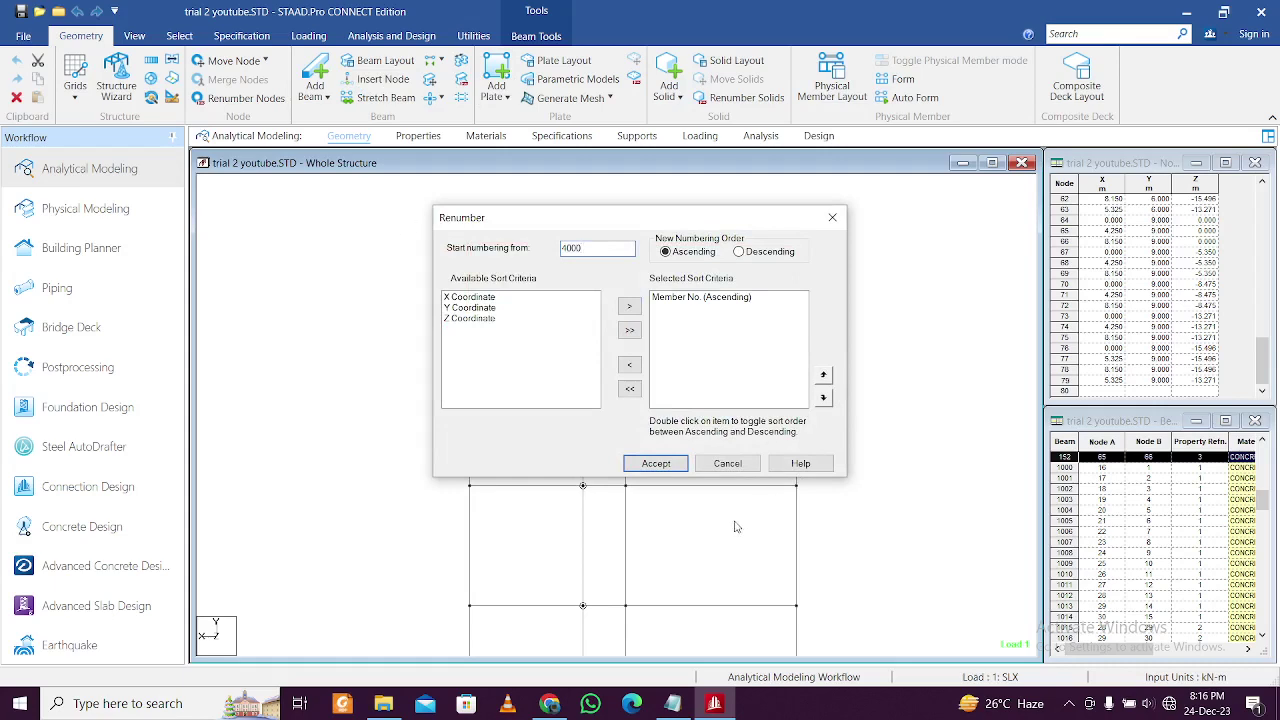
left_click(656, 463)
left_click(690, 387)
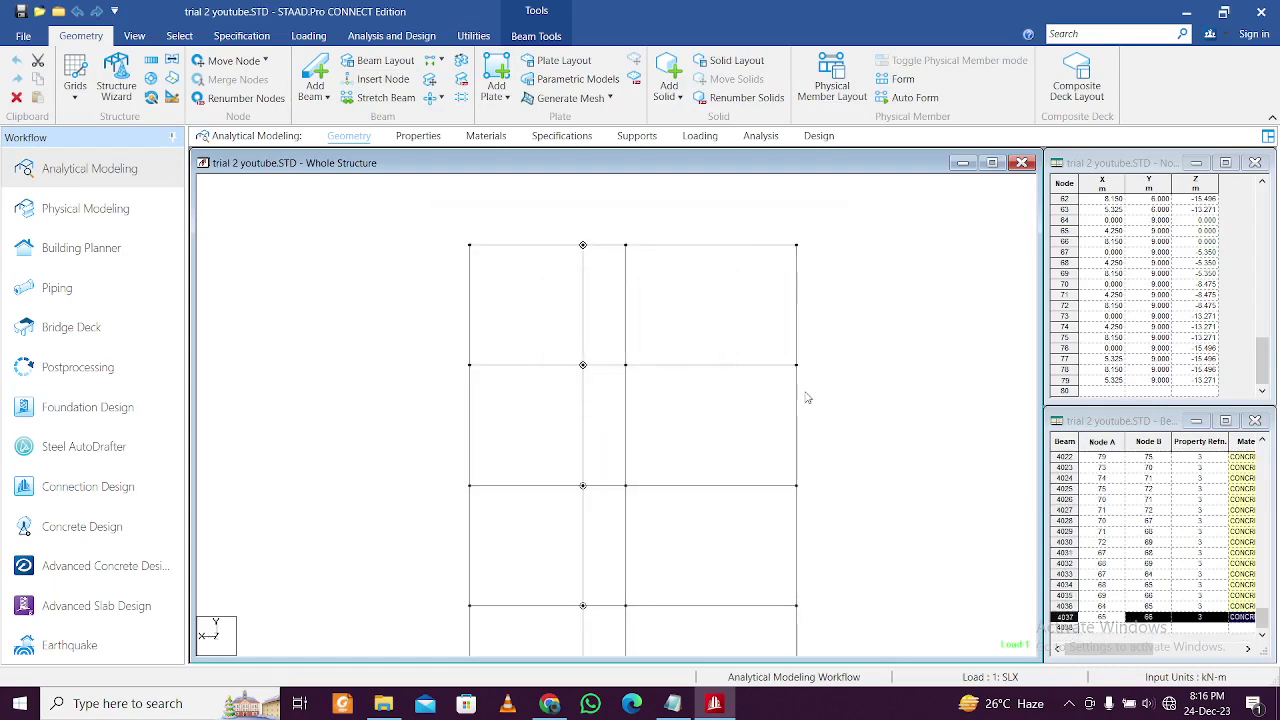
Step: Isolate the lowest storey's members in a new view and display them in isometric with their beam numbers
scroll(808, 398, "down", 3)
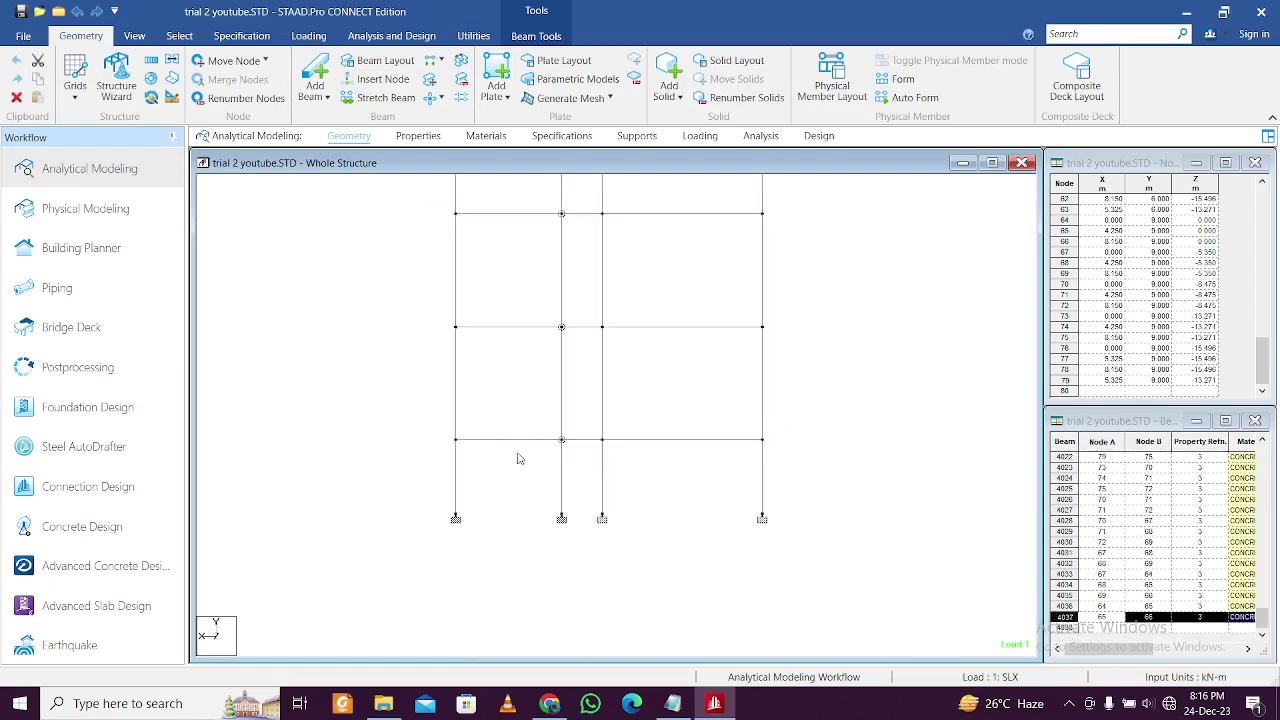
scroll(544, 567, "down", 1)
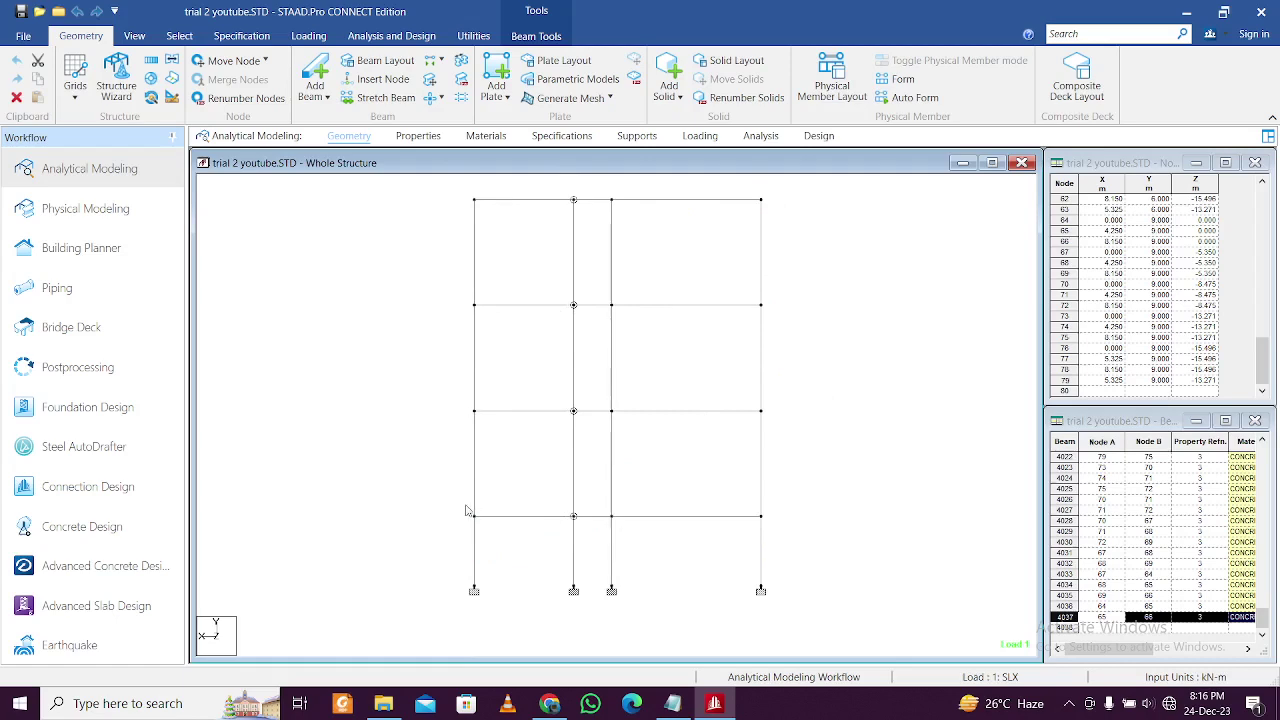
left_click_drag(427, 505, 849, 620)
right_click(852, 598)
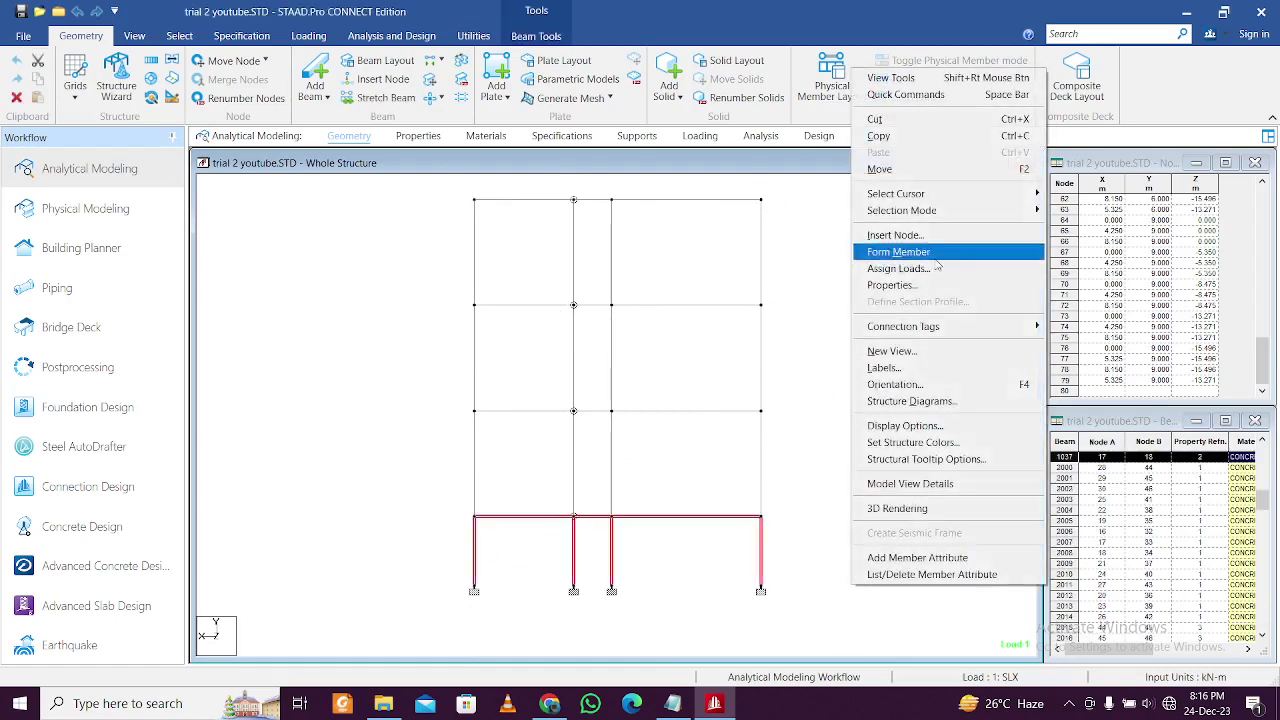
left_click(914, 352)
left_click(850, 397)
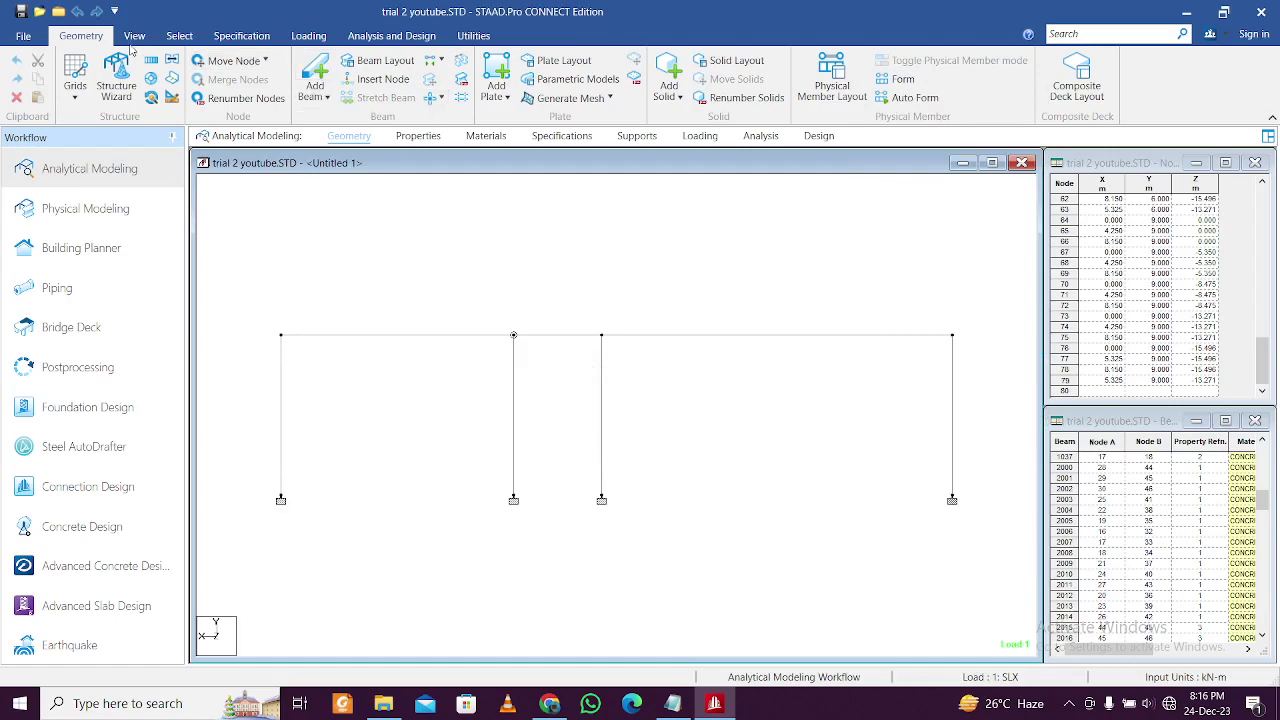
left_click(137, 38)
left_click(325, 60)
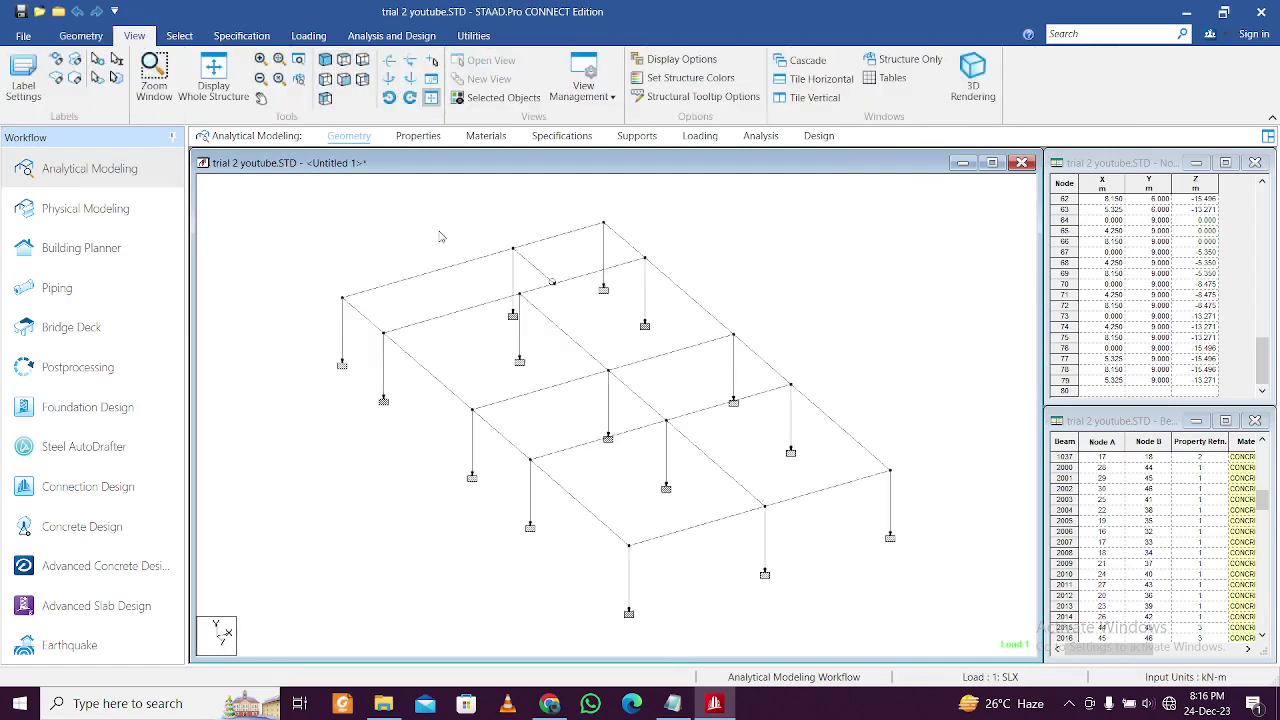
key("shift+b")
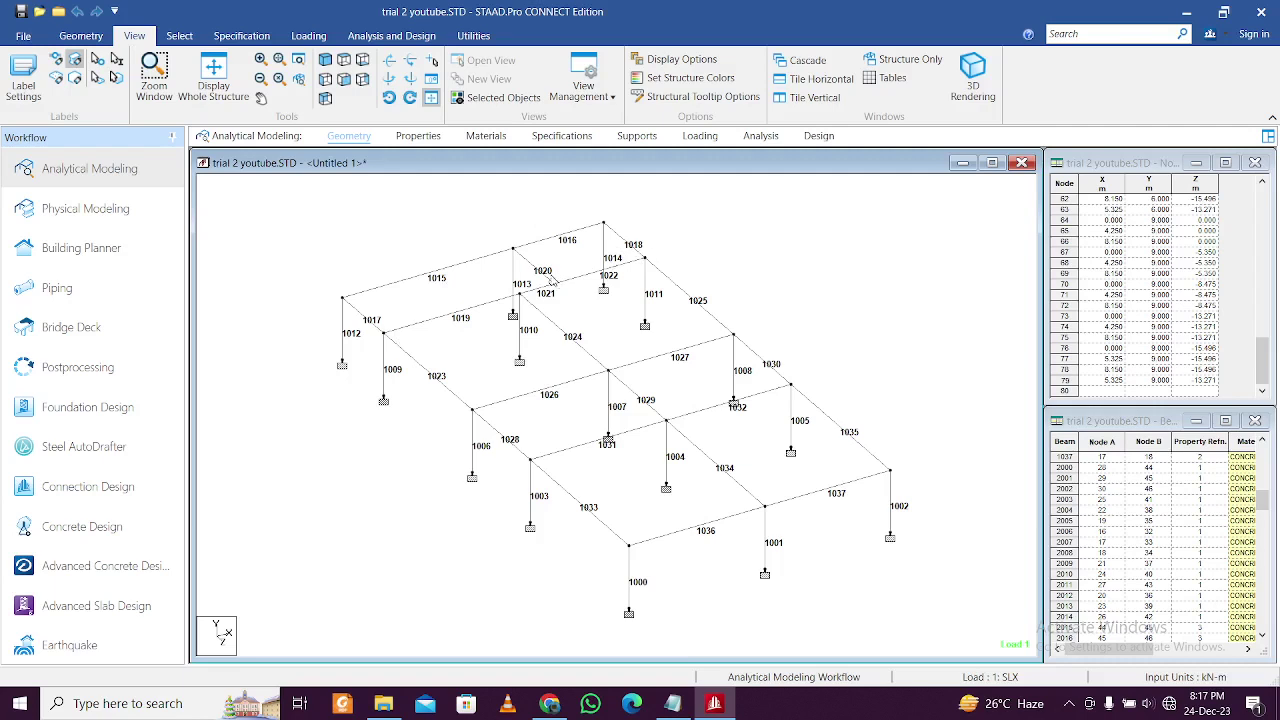
Step: Examine the lowest storey's numbering by selecting individual members such as beam 1032, column 1014 and beam 1022
left_click(717, 408)
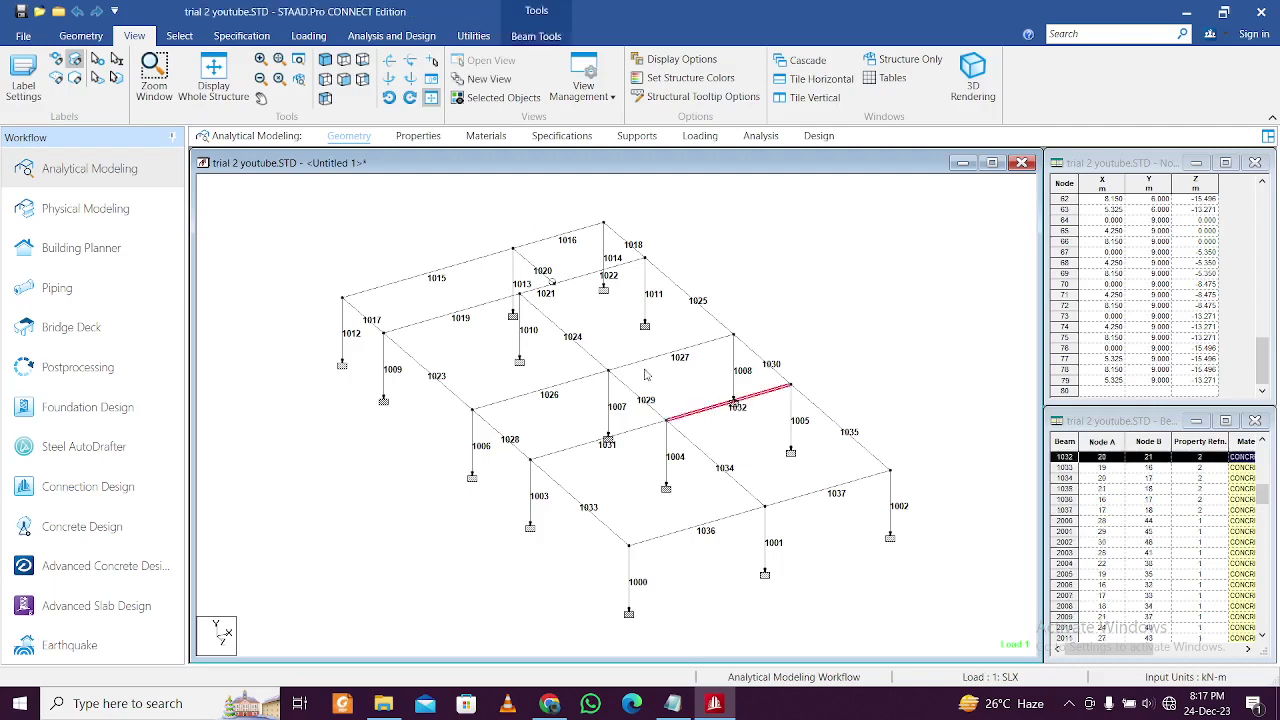
left_click(658, 359)
left_click(602, 280)
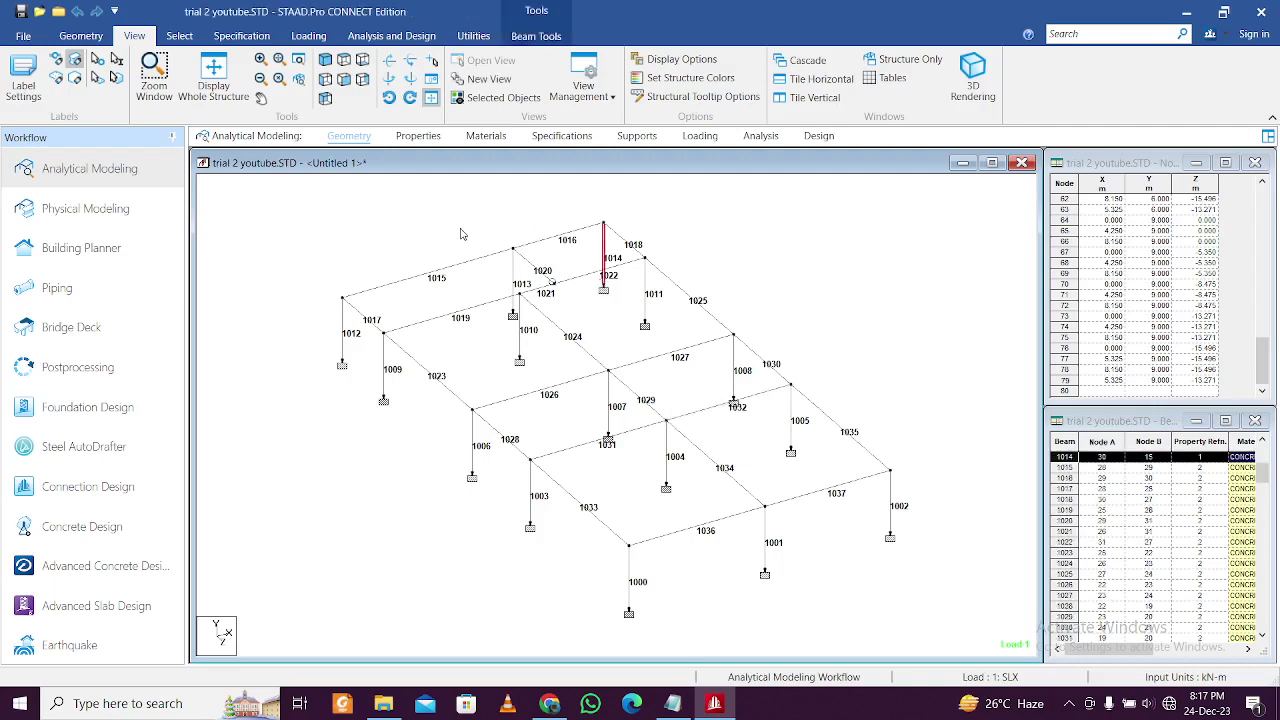
left_click(565, 277)
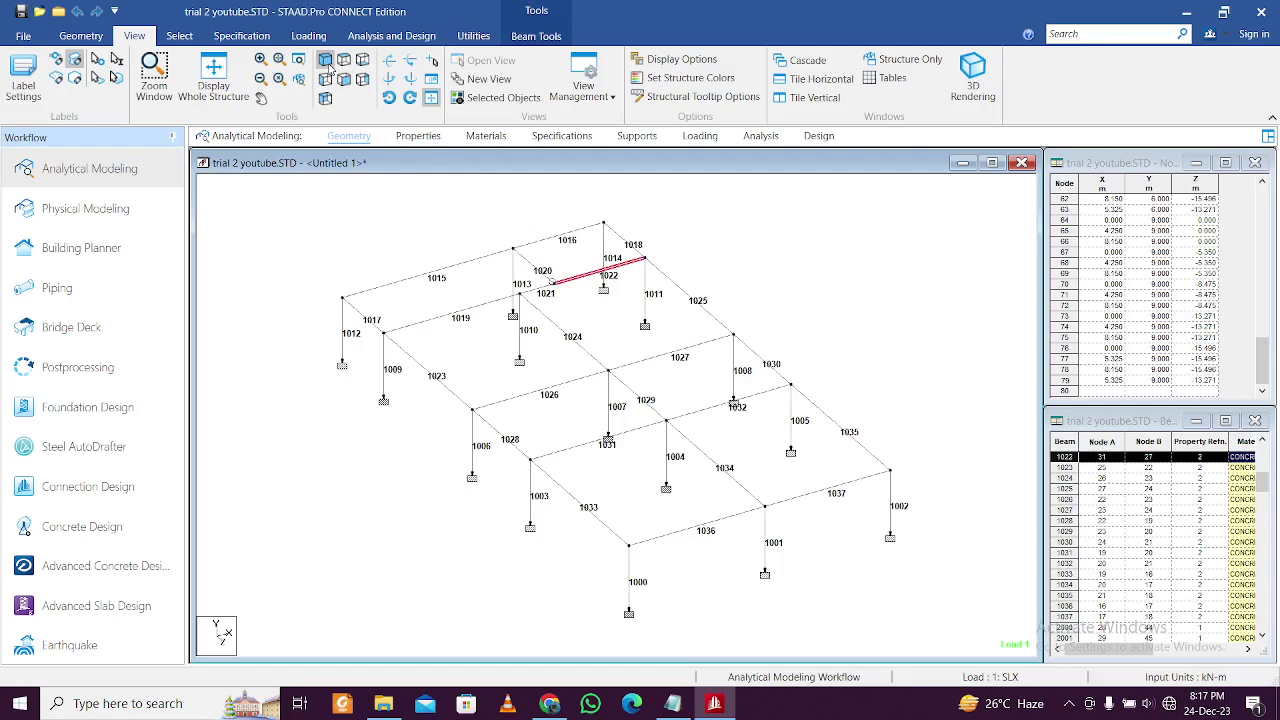
Step: Display the whole structure, examine the storey-wise beam numbers in elevation and isometric, and hide the number labels
left_click(213, 78)
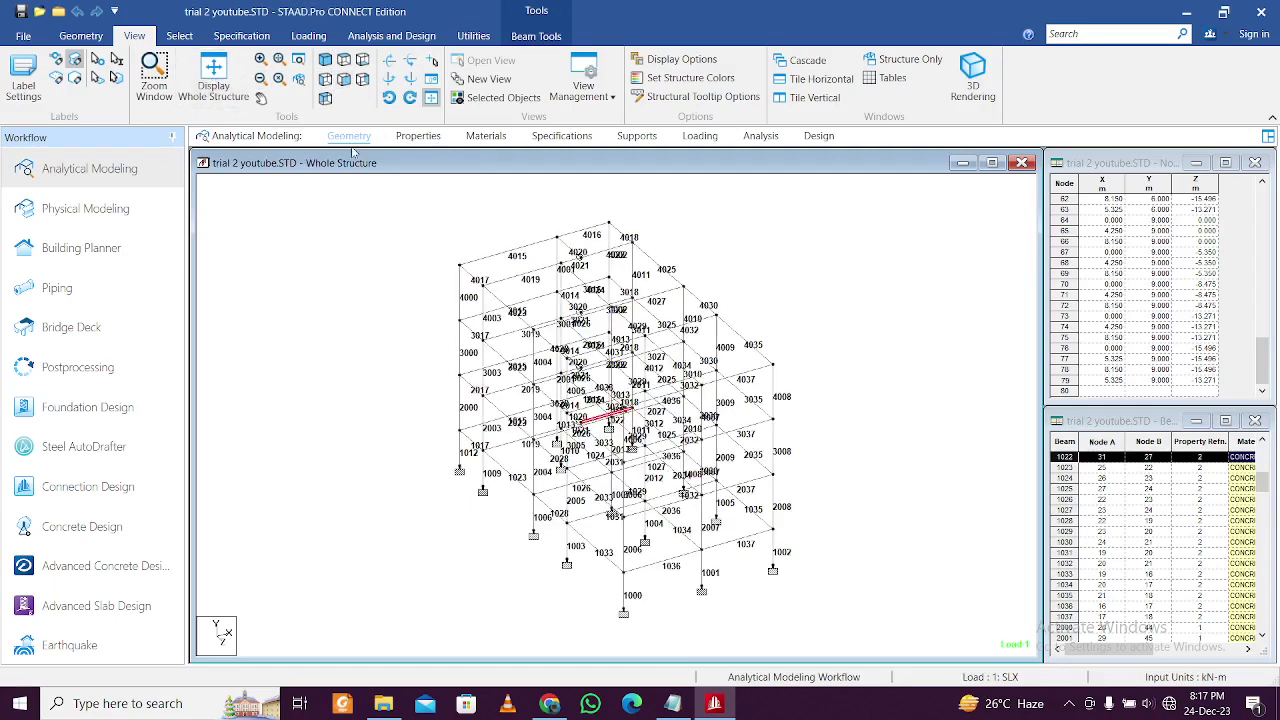
left_click(365, 195)
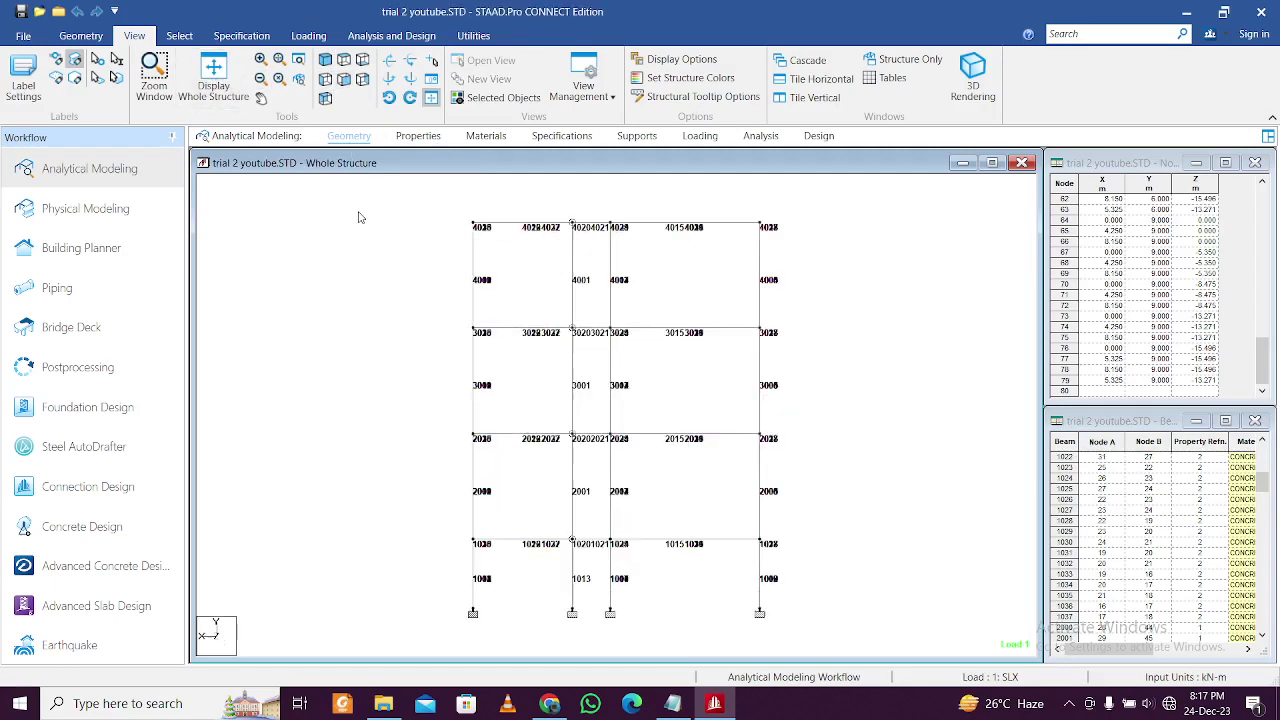
left_click_drag(426, 421, 803, 519)
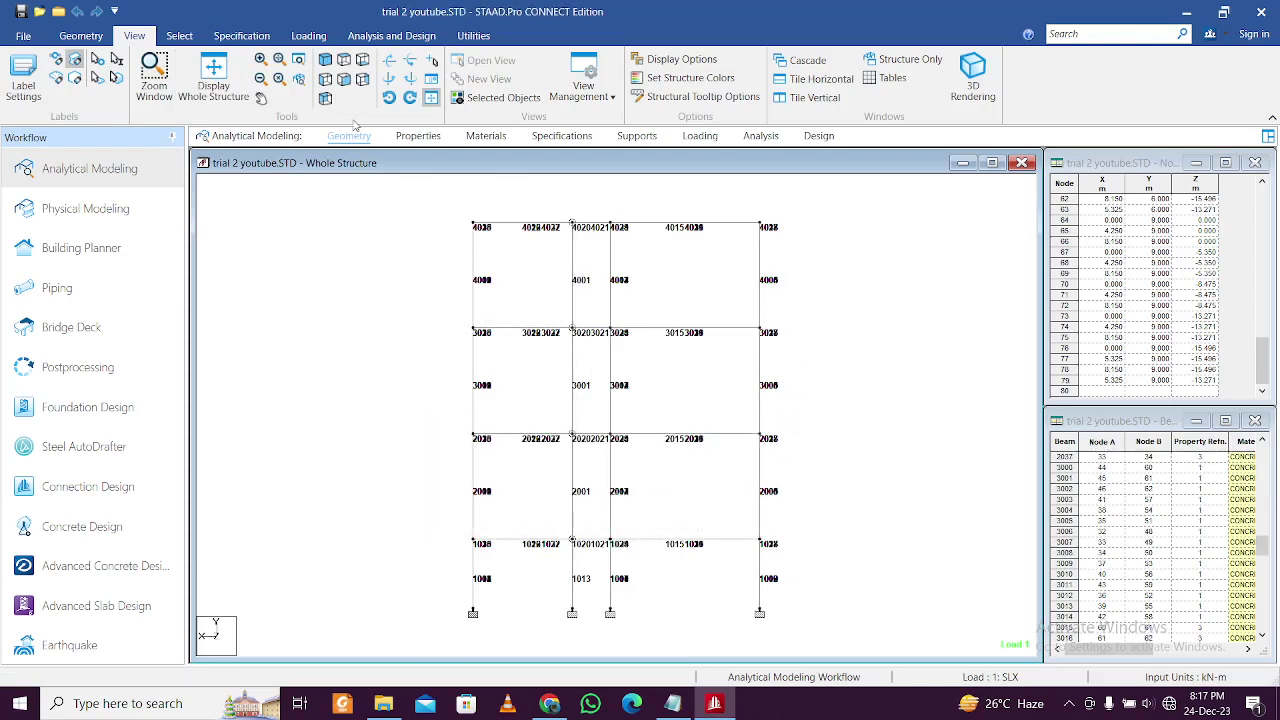
left_click(325, 60)
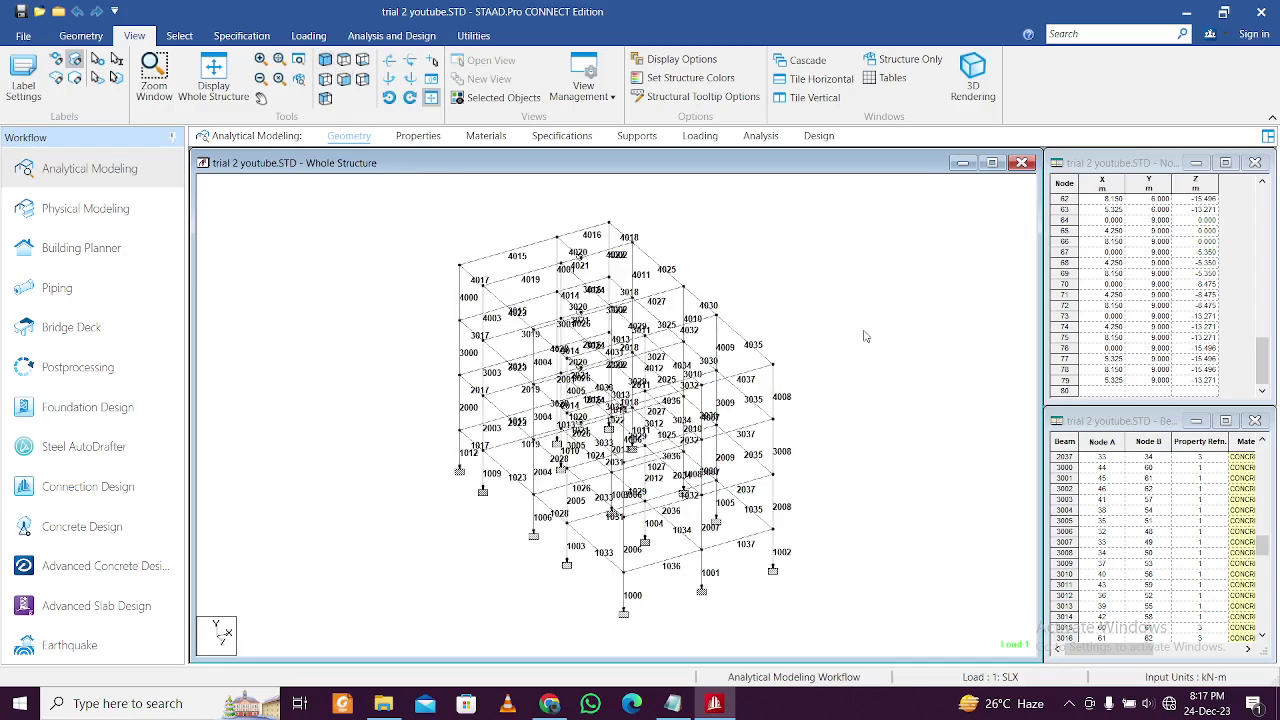
key("shift+n")
key("shift+b")
mouse_move(865, 355)
middle_mouse_down()
mouse_move(820, 354)
mouse_move(843, 349)
middle_mouse_up()
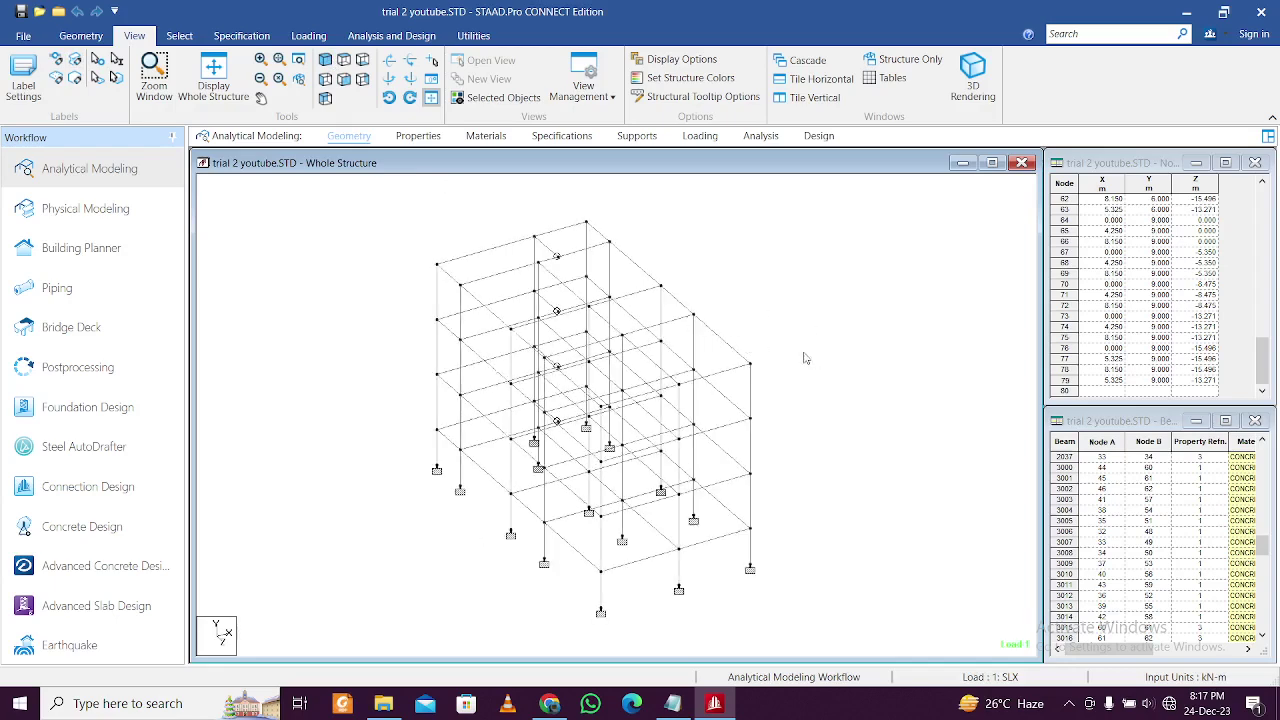
left_click(476, 36)
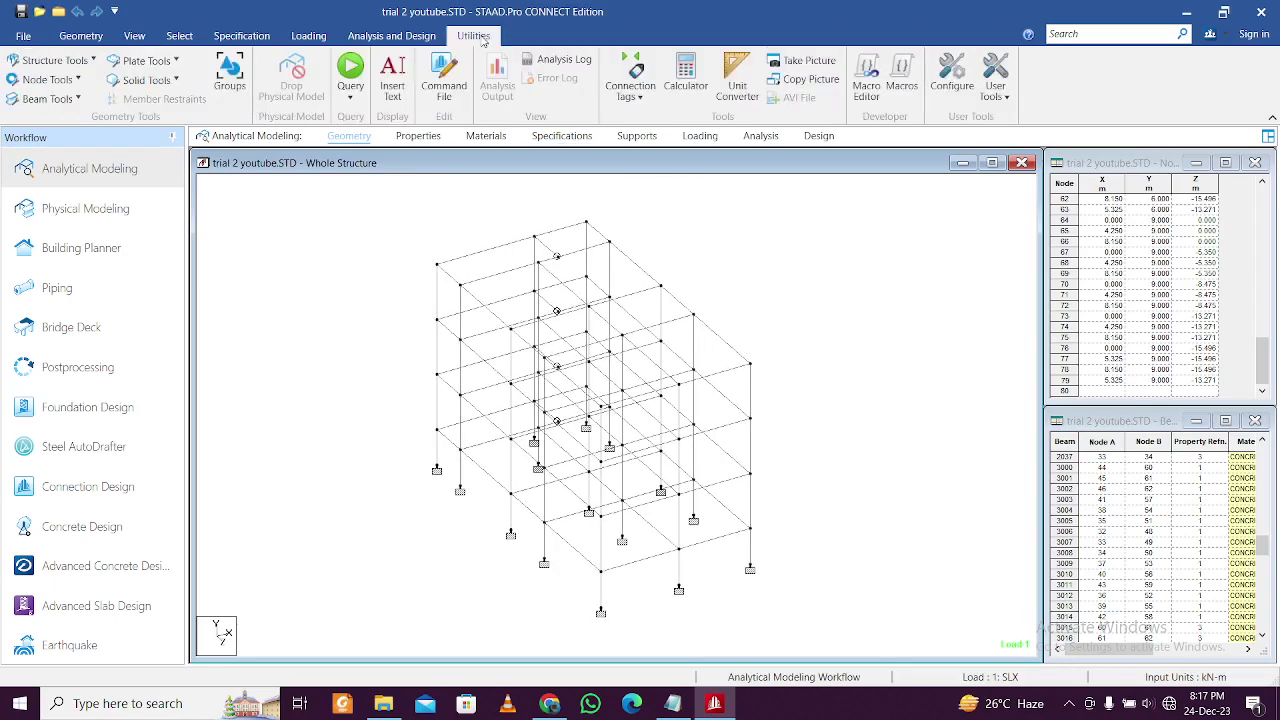
left_click(444, 88)
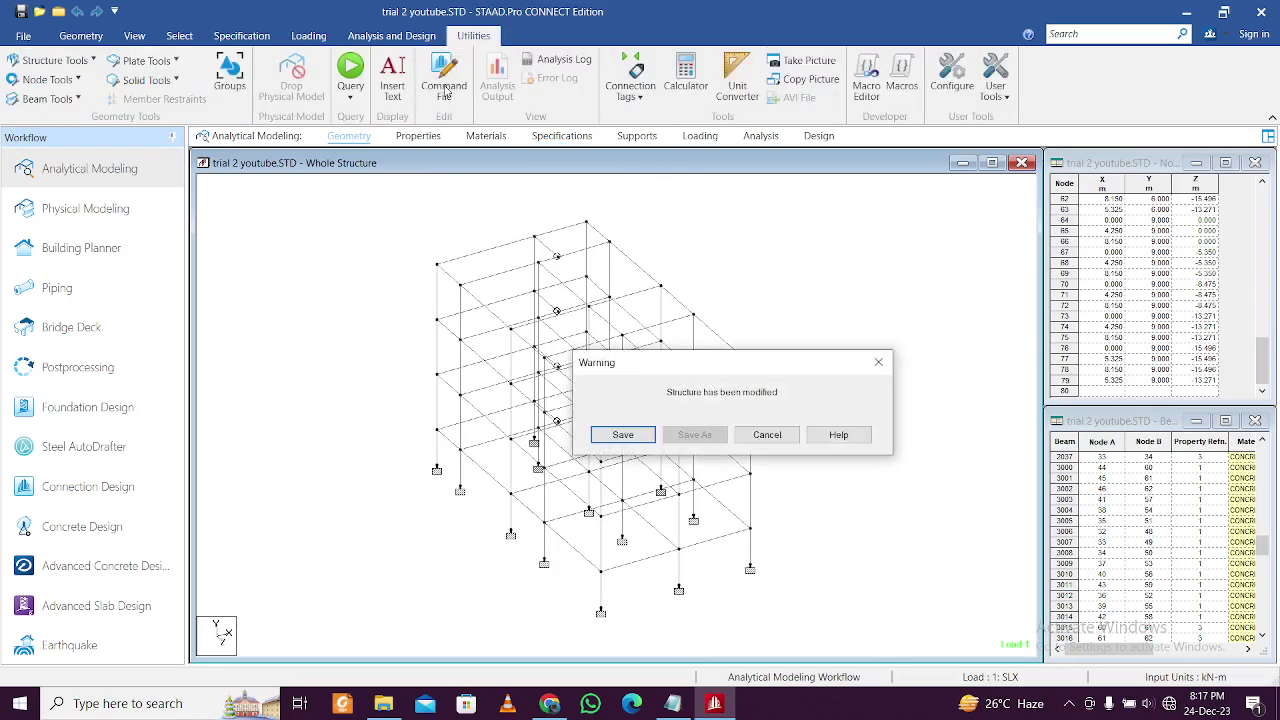
left_click(870, 366)
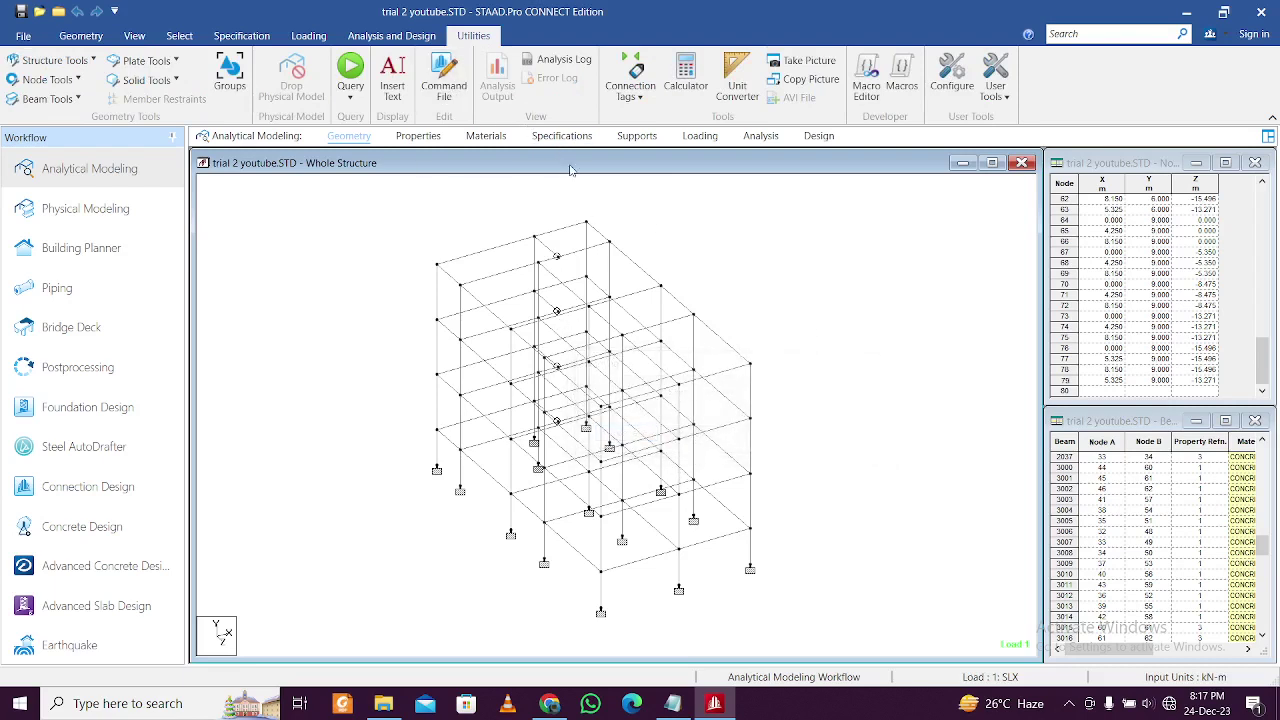
Step: Save the modified structure and run the analysis
left_click(421, 88)
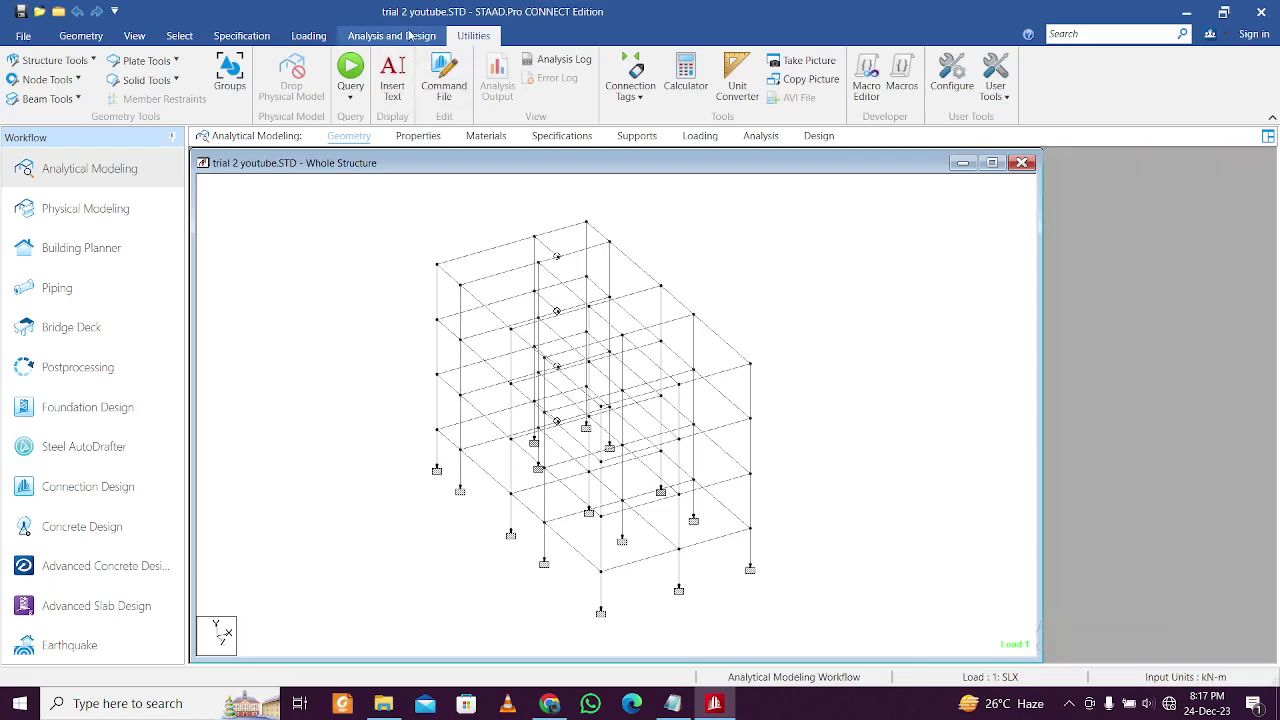
left_click(287, 75)
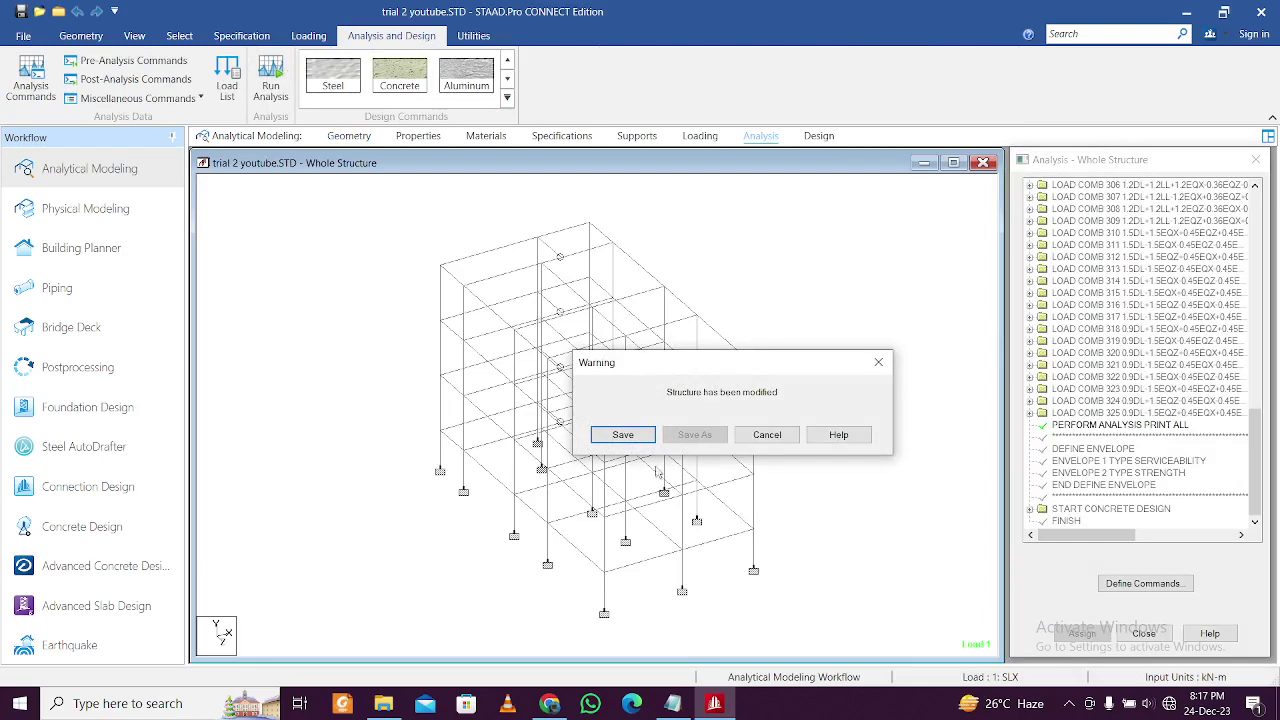
left_click(624, 434)
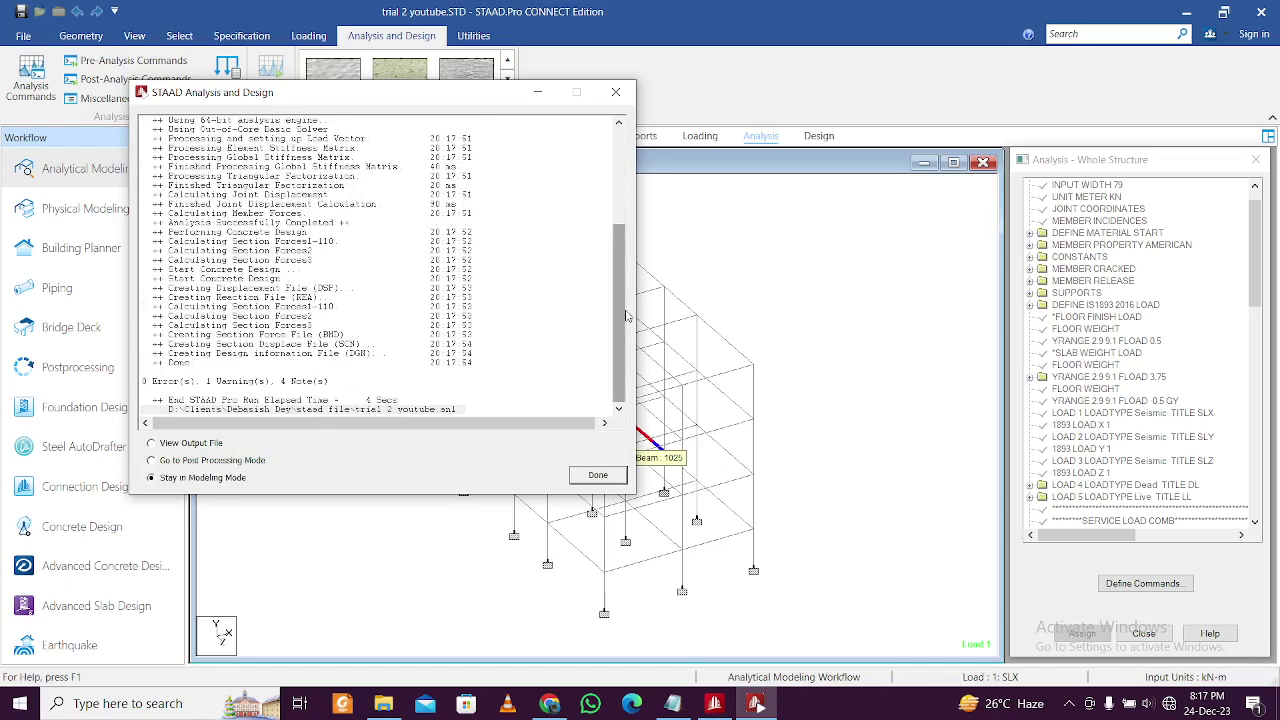
left_click_drag(618, 340, 597, 362)
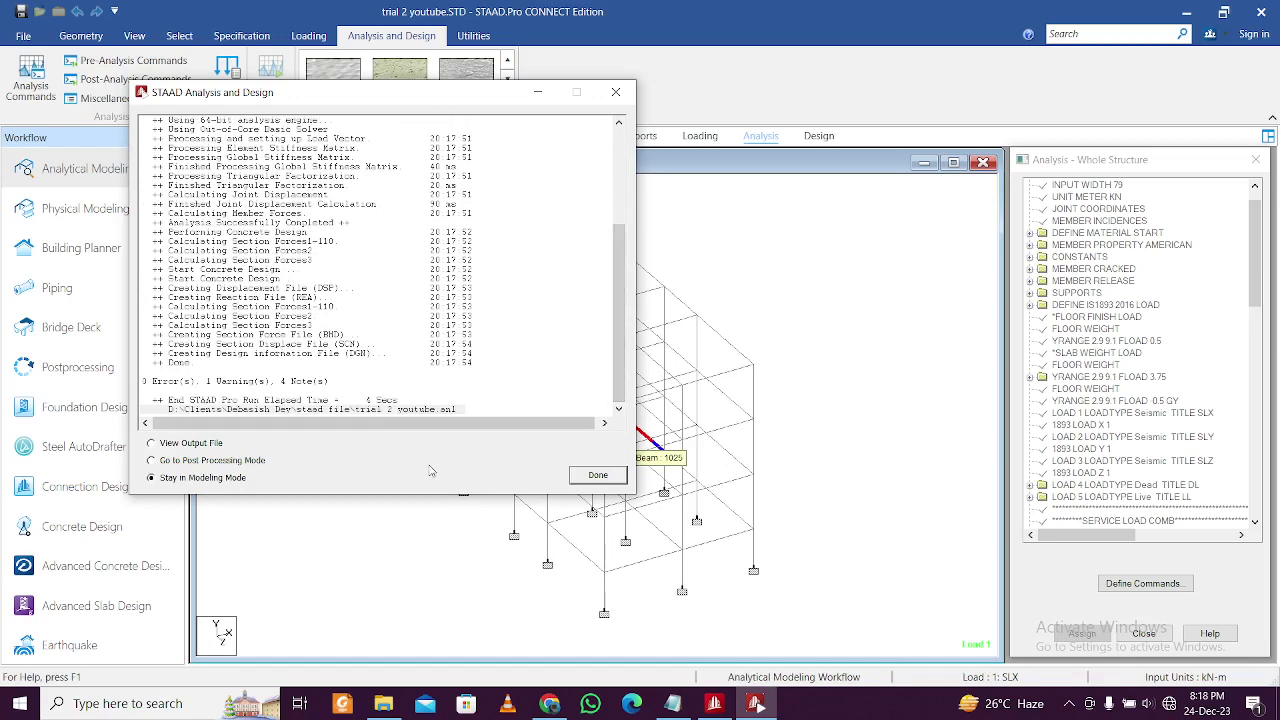
Step: View the analysis output file, enlarge its text and go to the beam design results
left_click(187, 447)
left_click(600, 477)
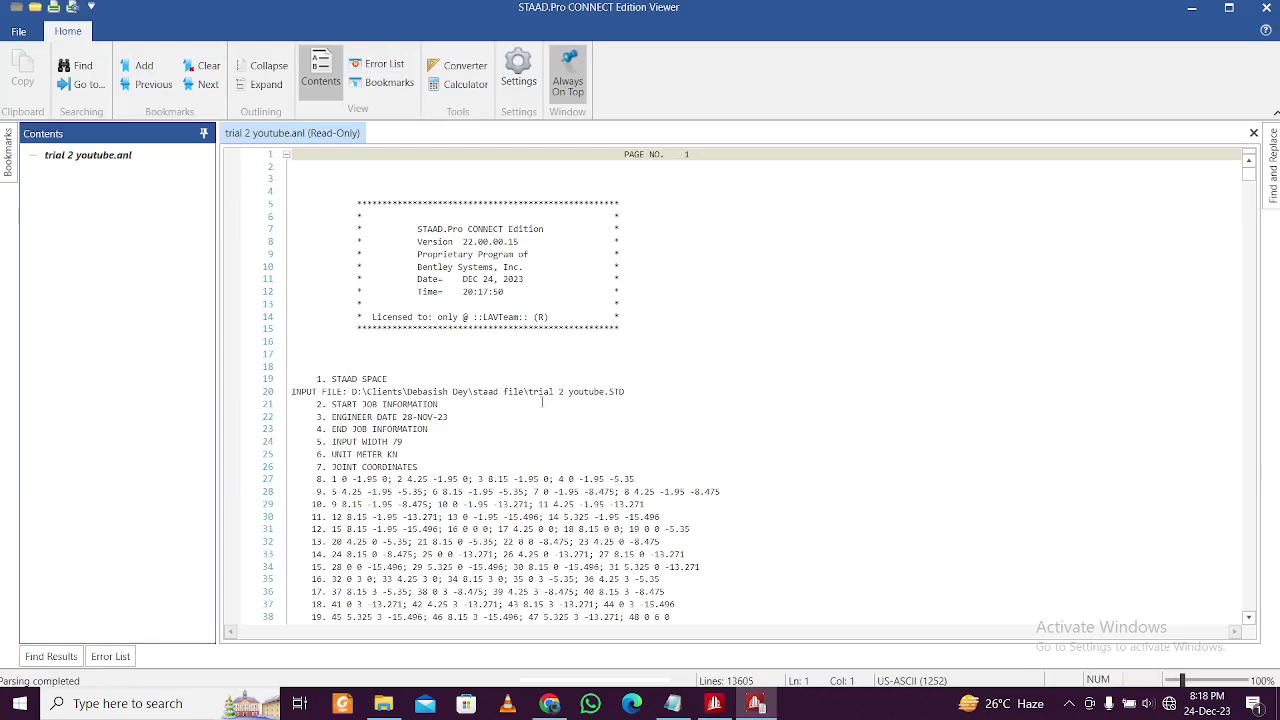
scroll(508, 436, "up", 4, "ctrl")
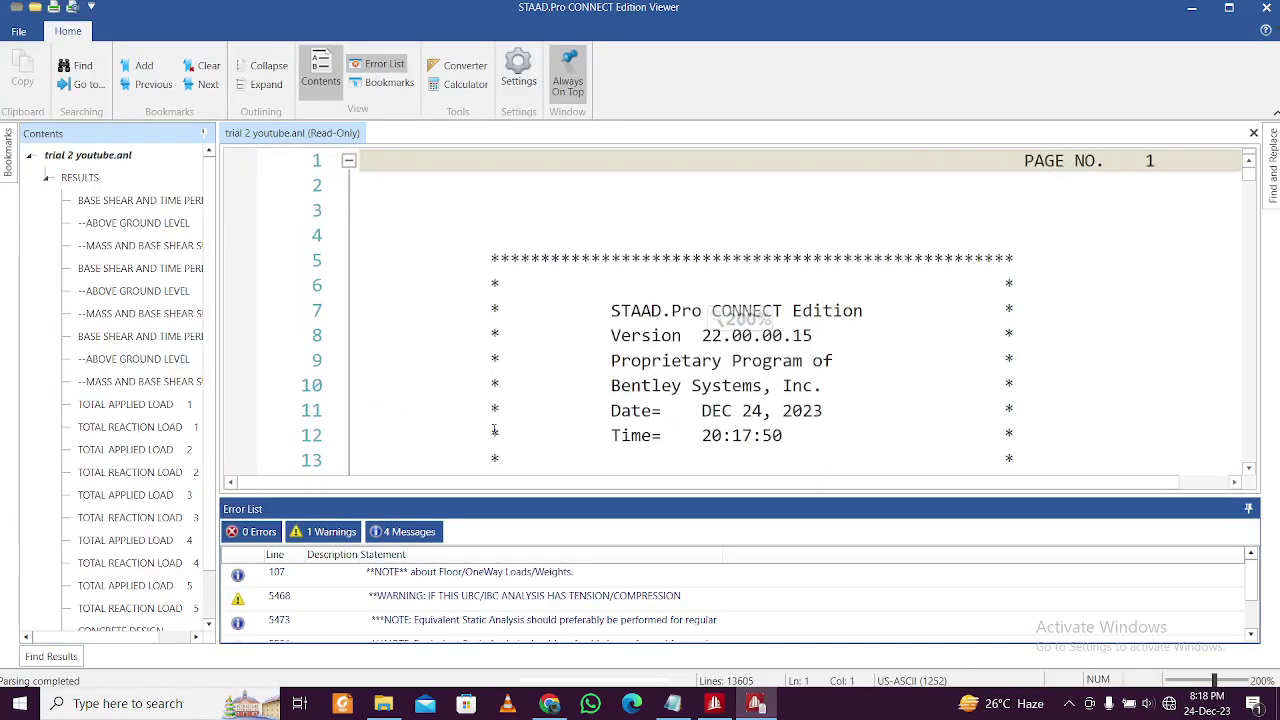
scroll(494, 430, "down", 1, "ctrl")
scroll(130, 500, "down", 1)
left_click(125, 596)
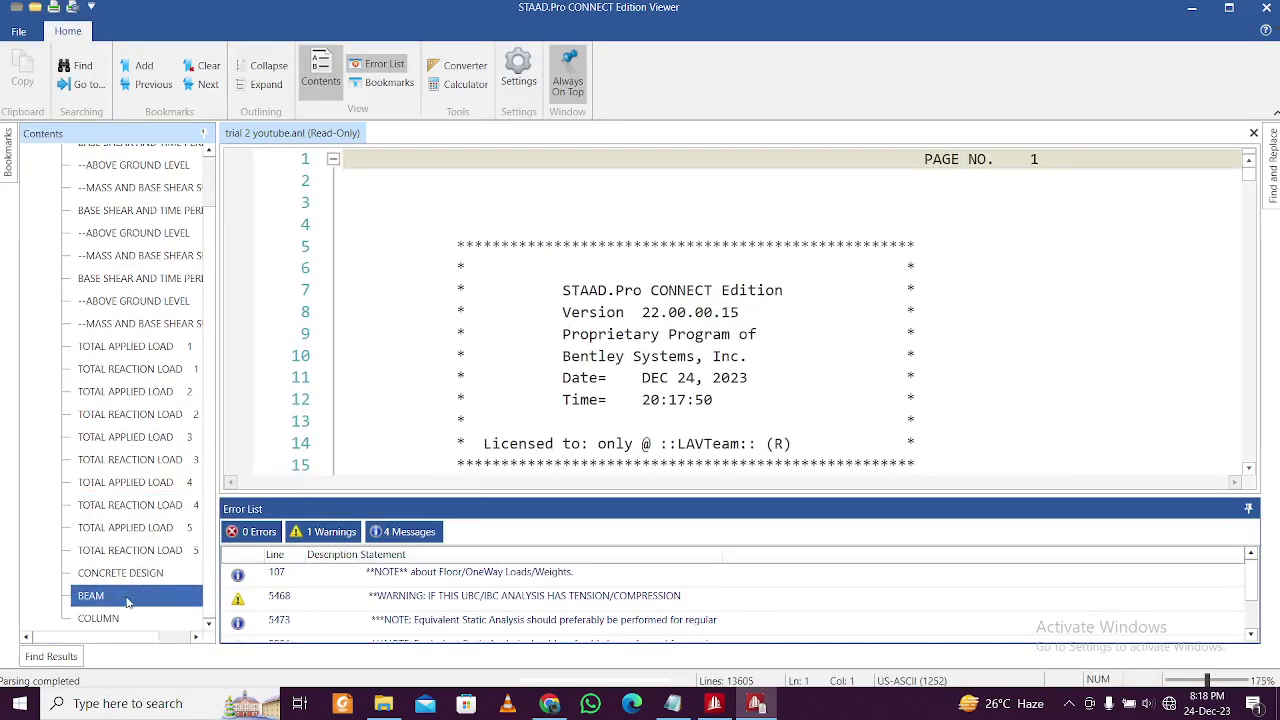
scroll(784, 346, "down", 1)
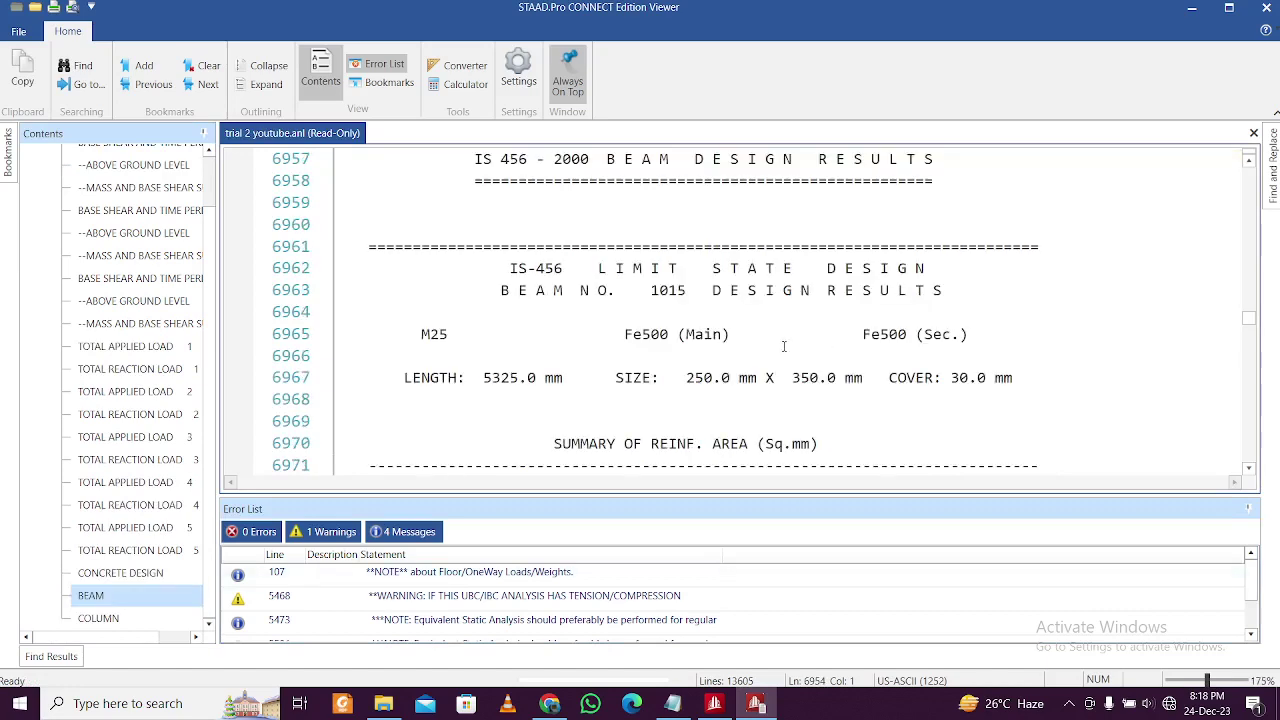
scroll(729, 333, "down", 2)
scroll(729, 333, "up", 3)
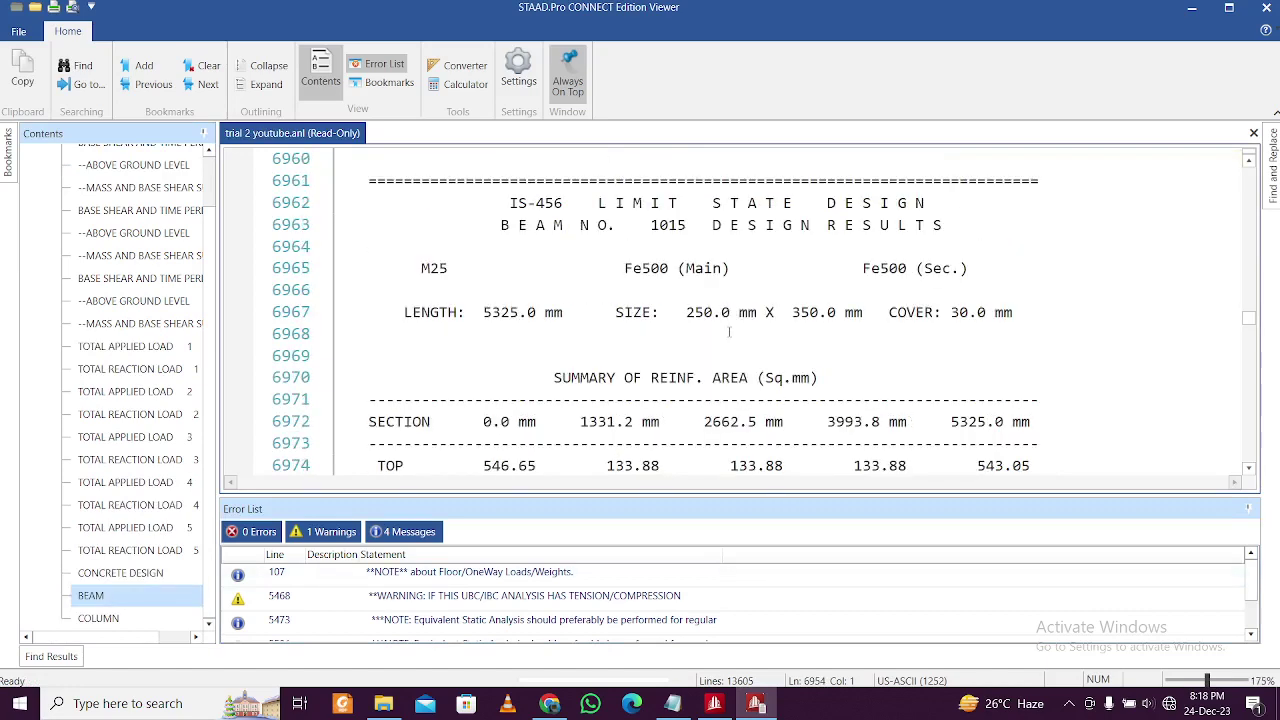
scroll(729, 333, "down", 1)
Step: Return to the model and isolate the lowest floor level's beams from the front elevation in a new view
left_click(755, 704)
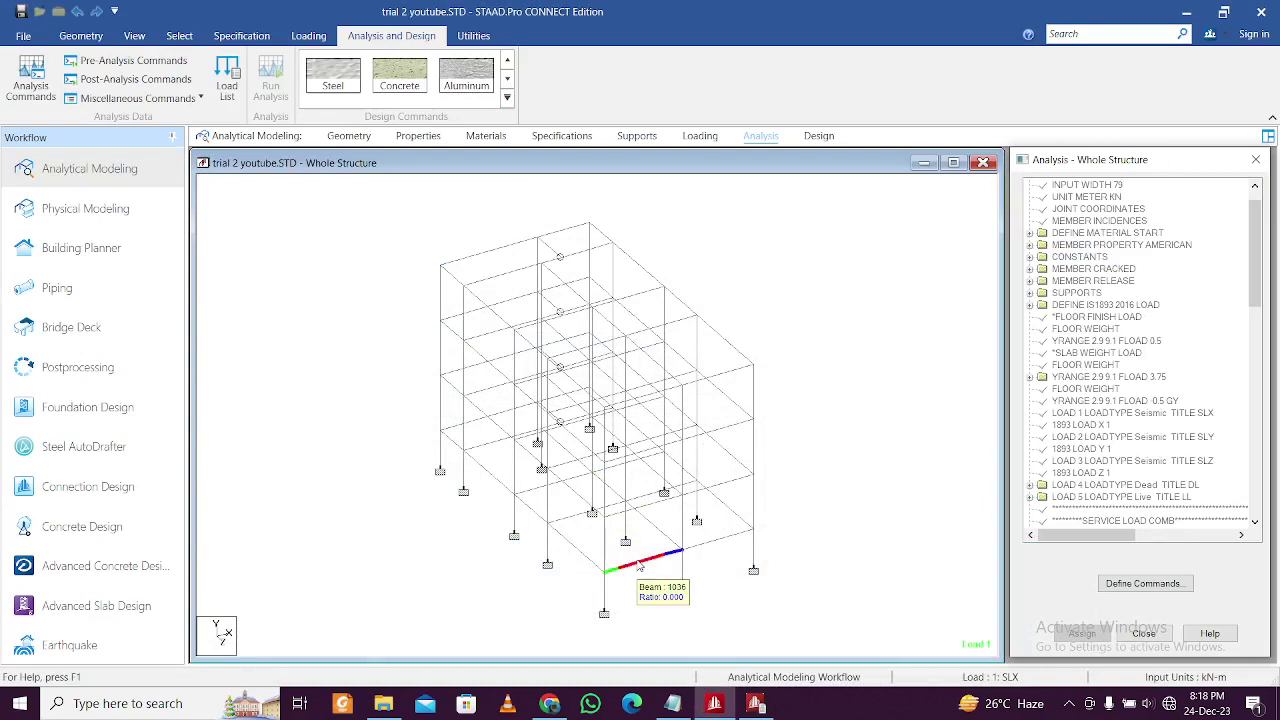
left_click(135, 37)
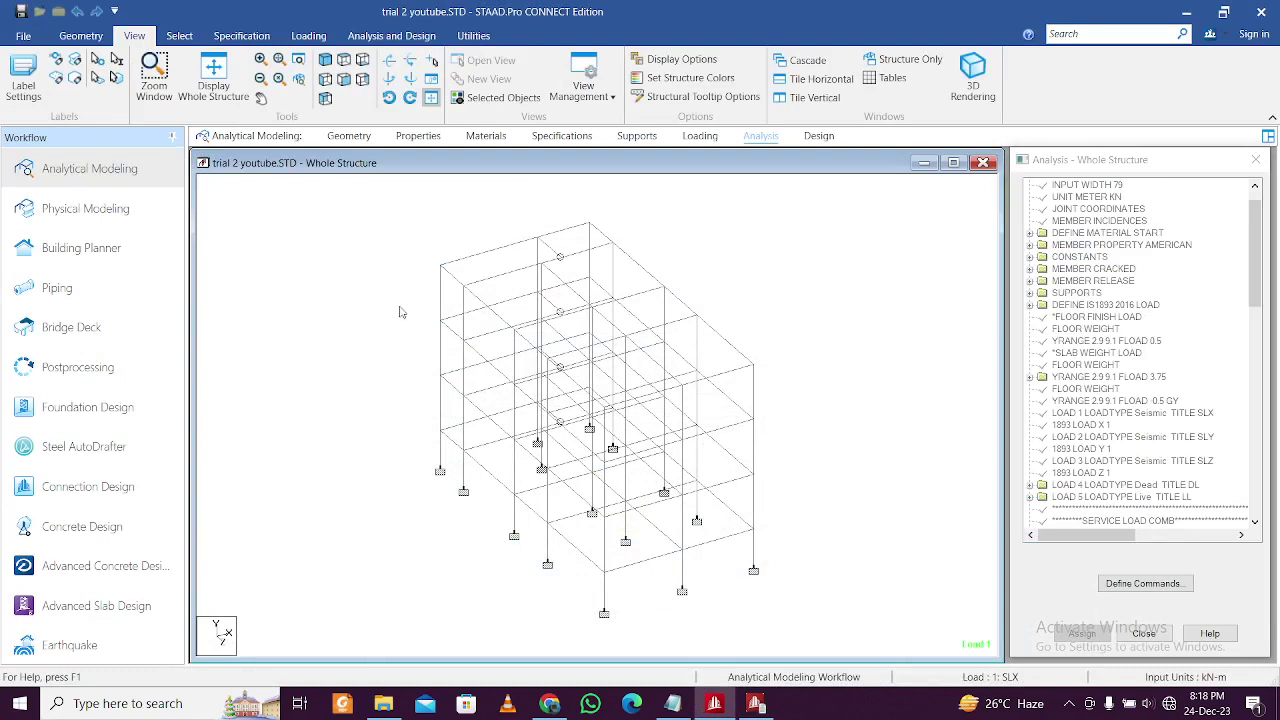
key("ctrl+f")
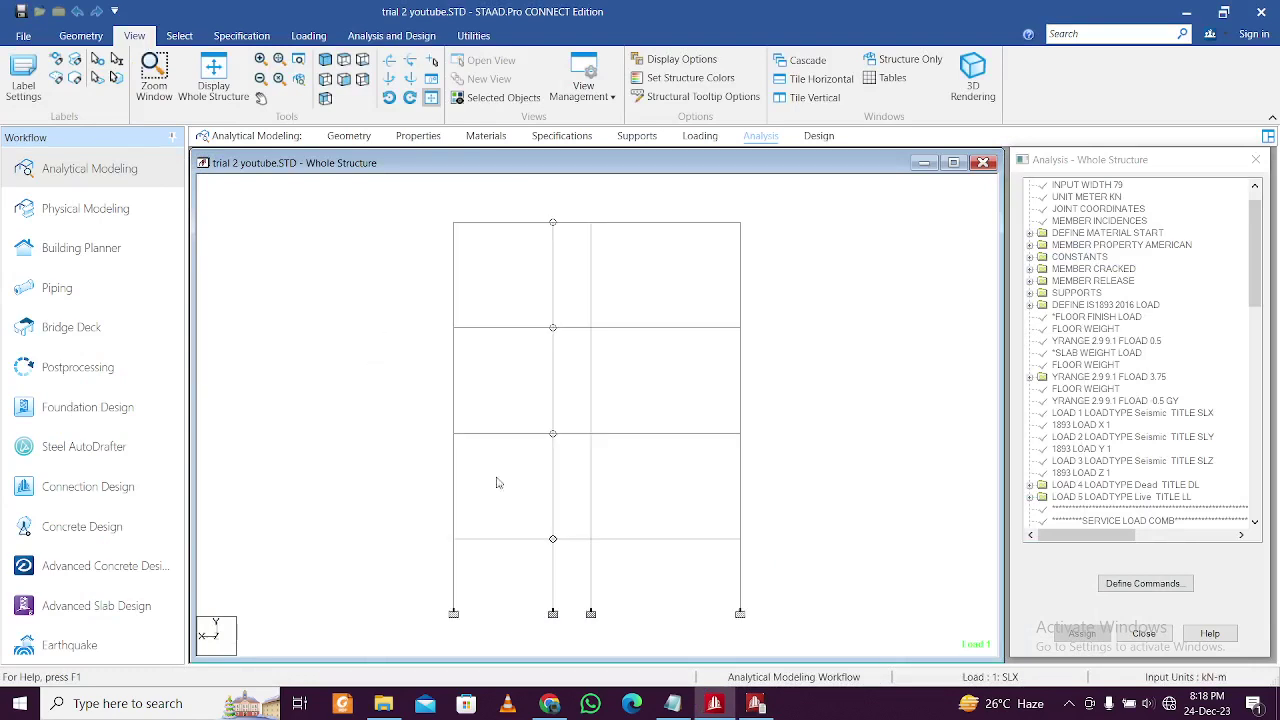
left_click_drag(426, 529, 784, 550)
right_click(796, 541)
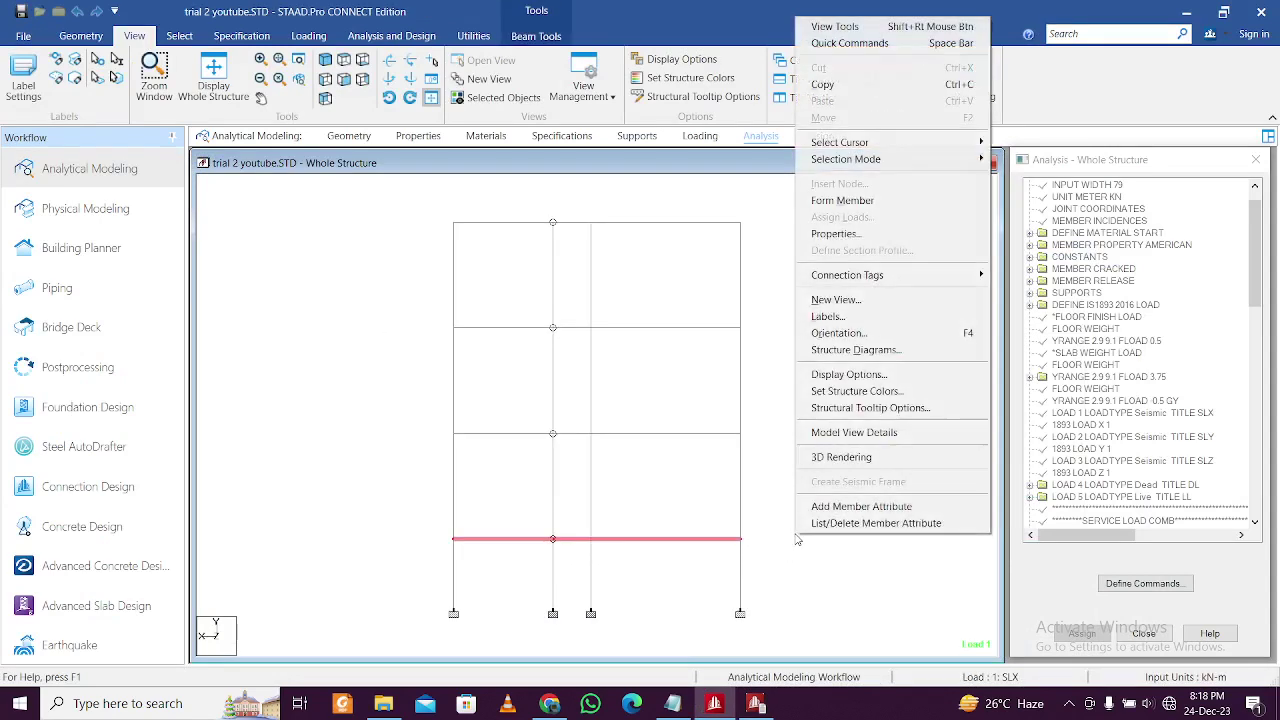
left_click(912, 303)
left_click(846, 394)
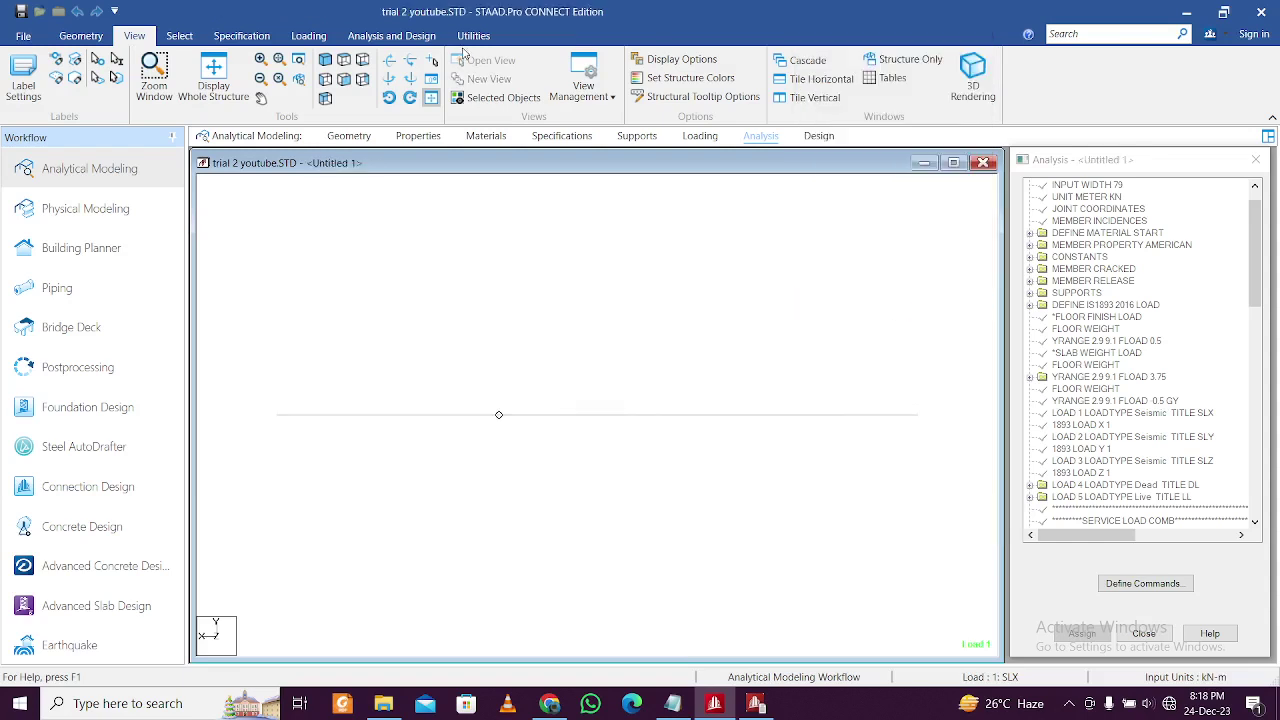
Step: Display the isolated floor beams in isometric with their beam numbers to identify the beams along the front edge
left_click(364, 62)
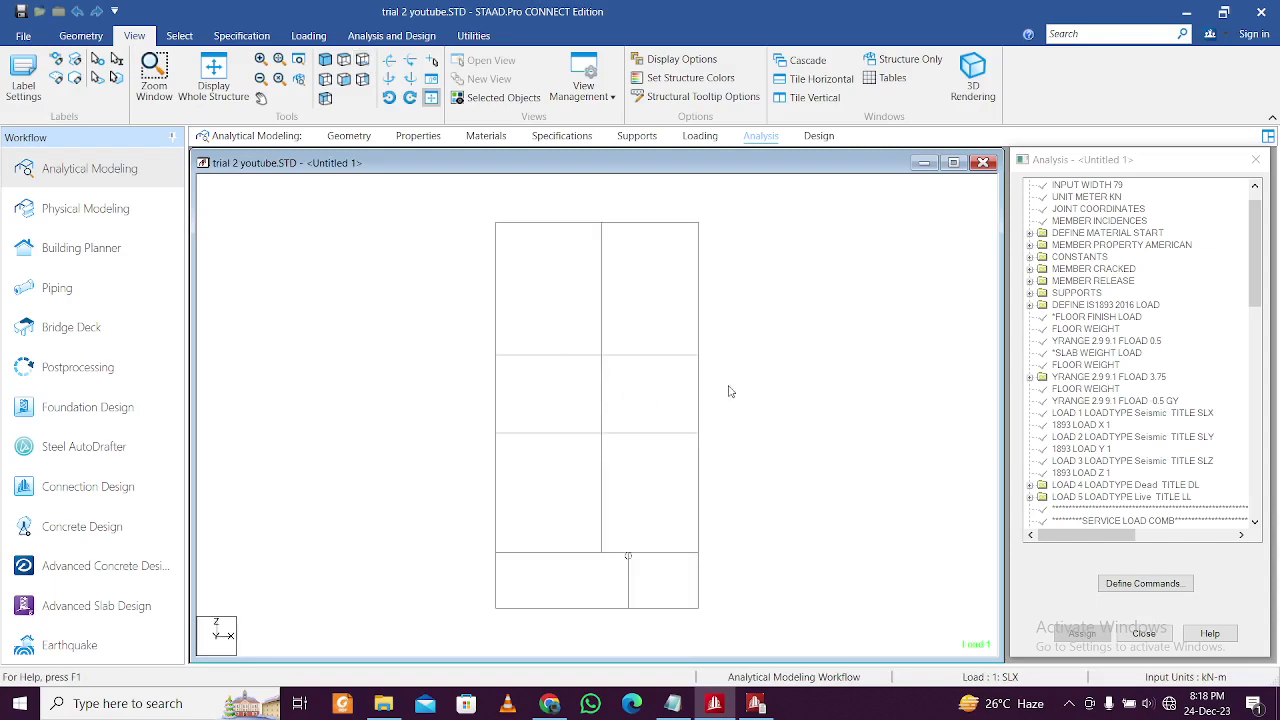
left_click(325, 60)
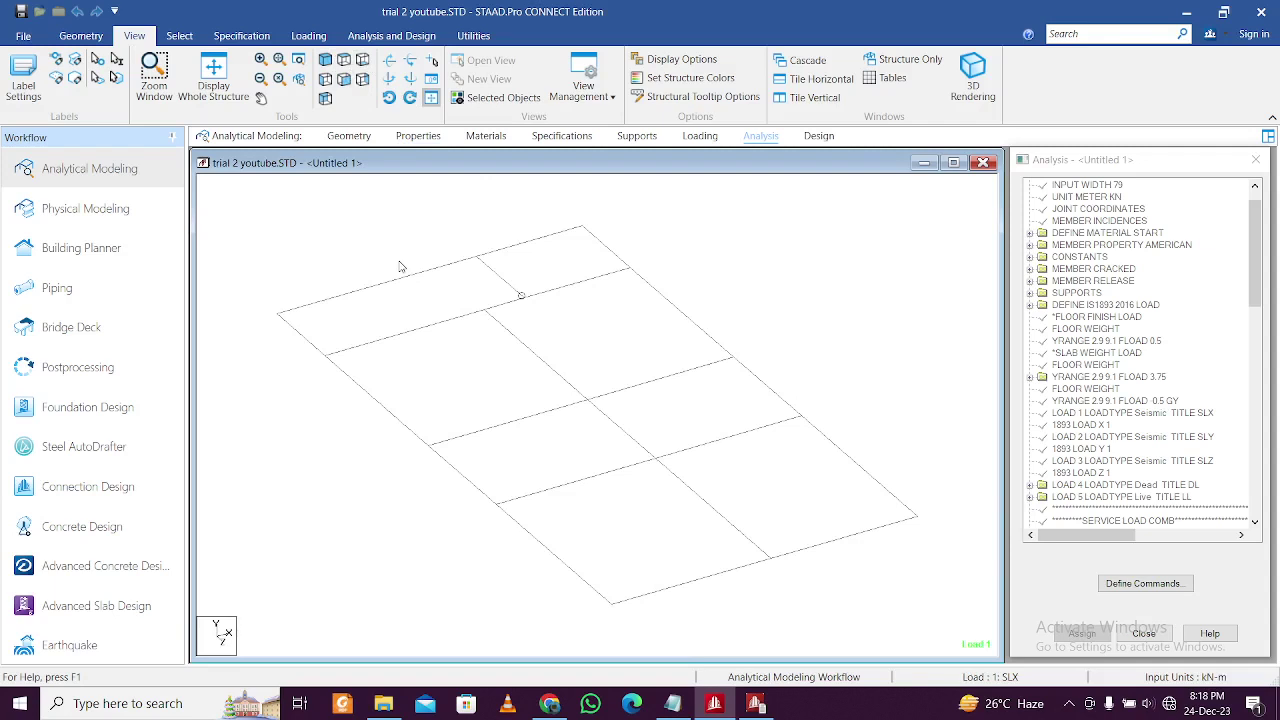
key("shift+b")
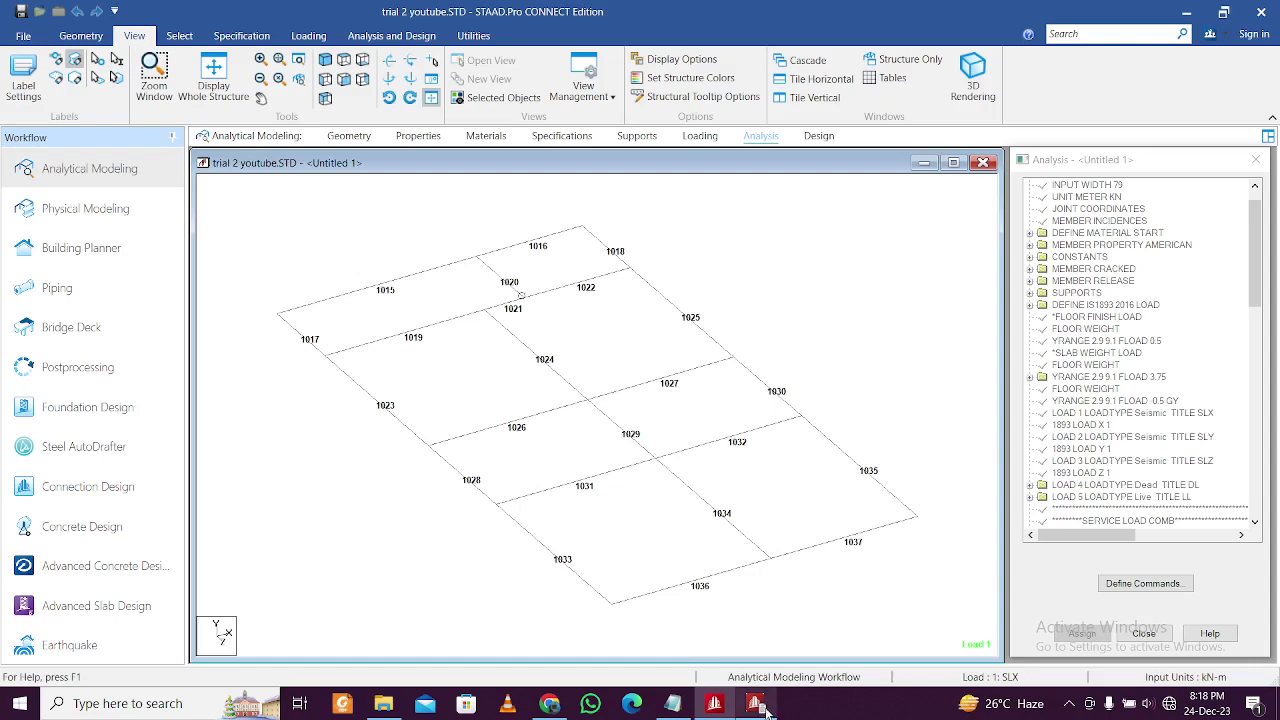
left_click(716, 574)
left_click(824, 556)
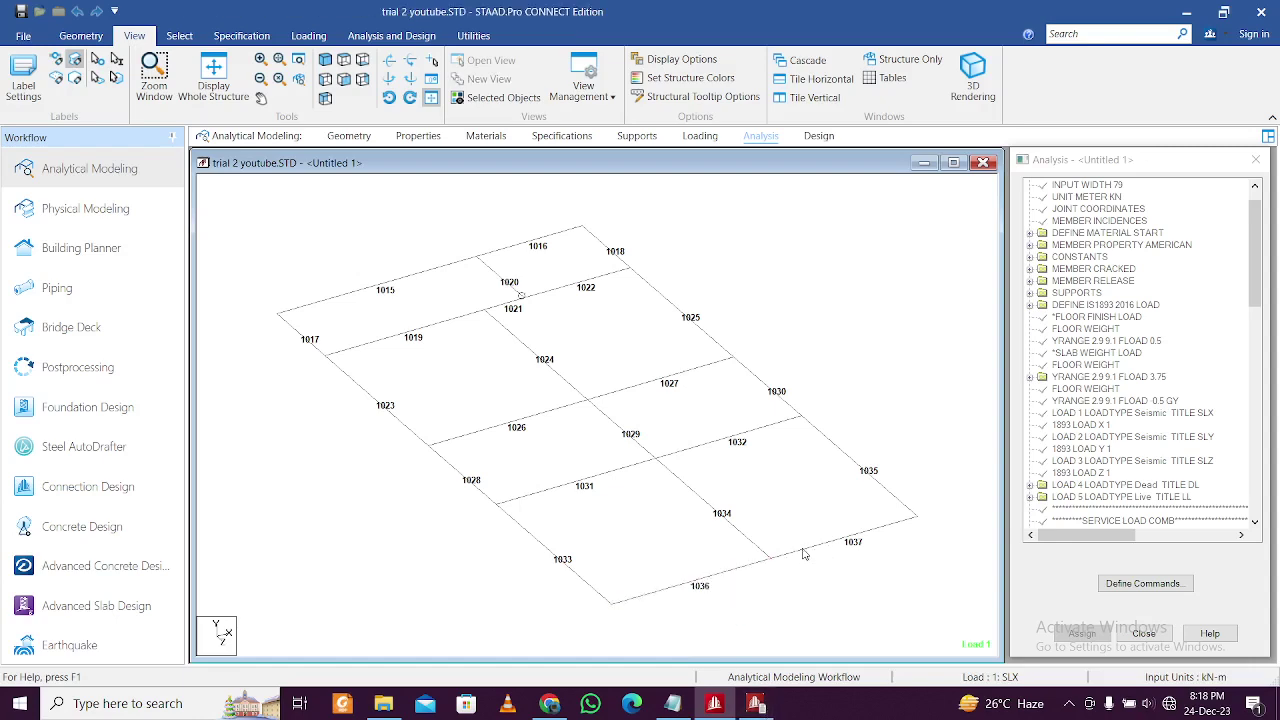
left_click(806, 550)
Step: Switch to the output viewer and search the document for "B E A M N O. 1036", reusing the beam 1015 heading
left_click(757, 703)
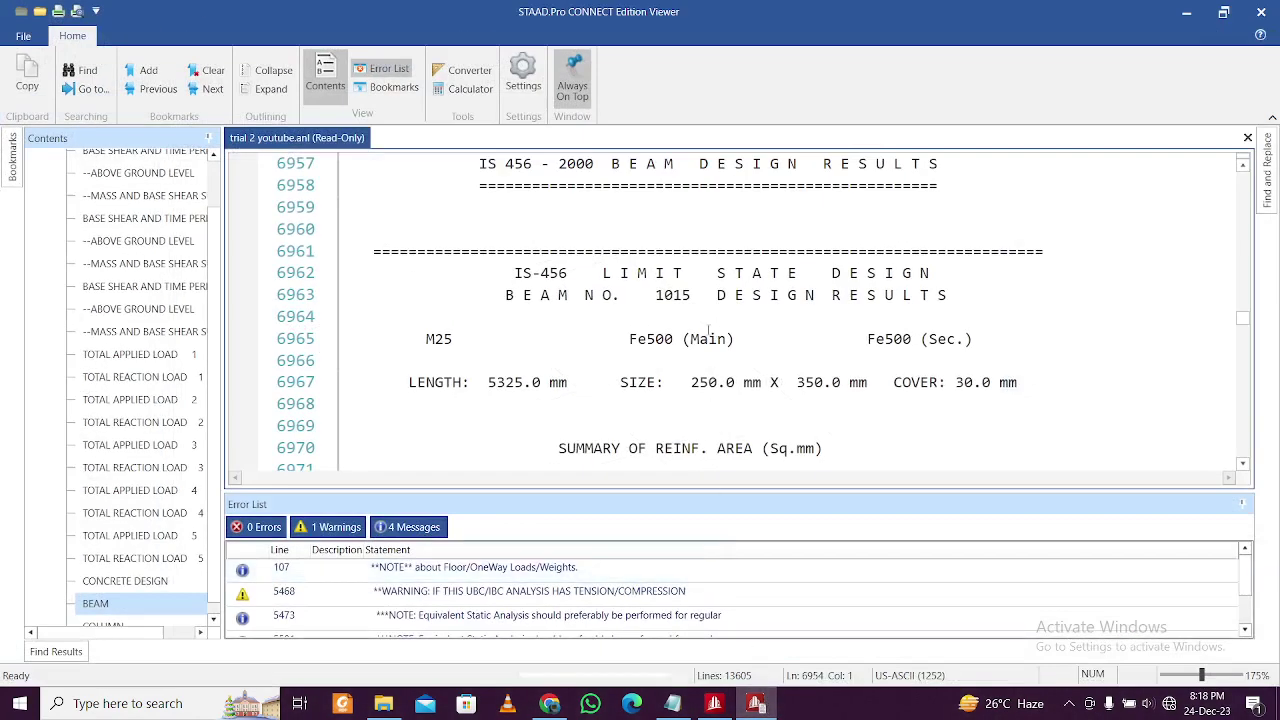
left_click_drag(698, 296, 506, 296)
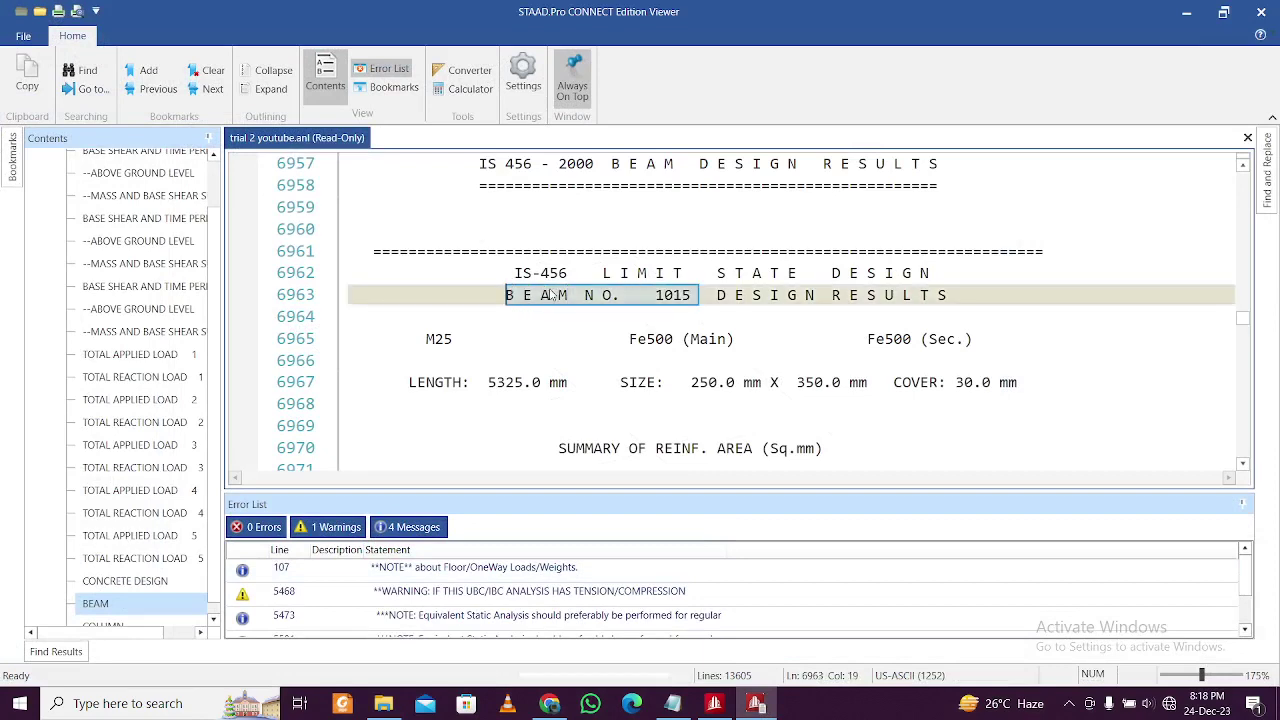
key("ctrl+f")
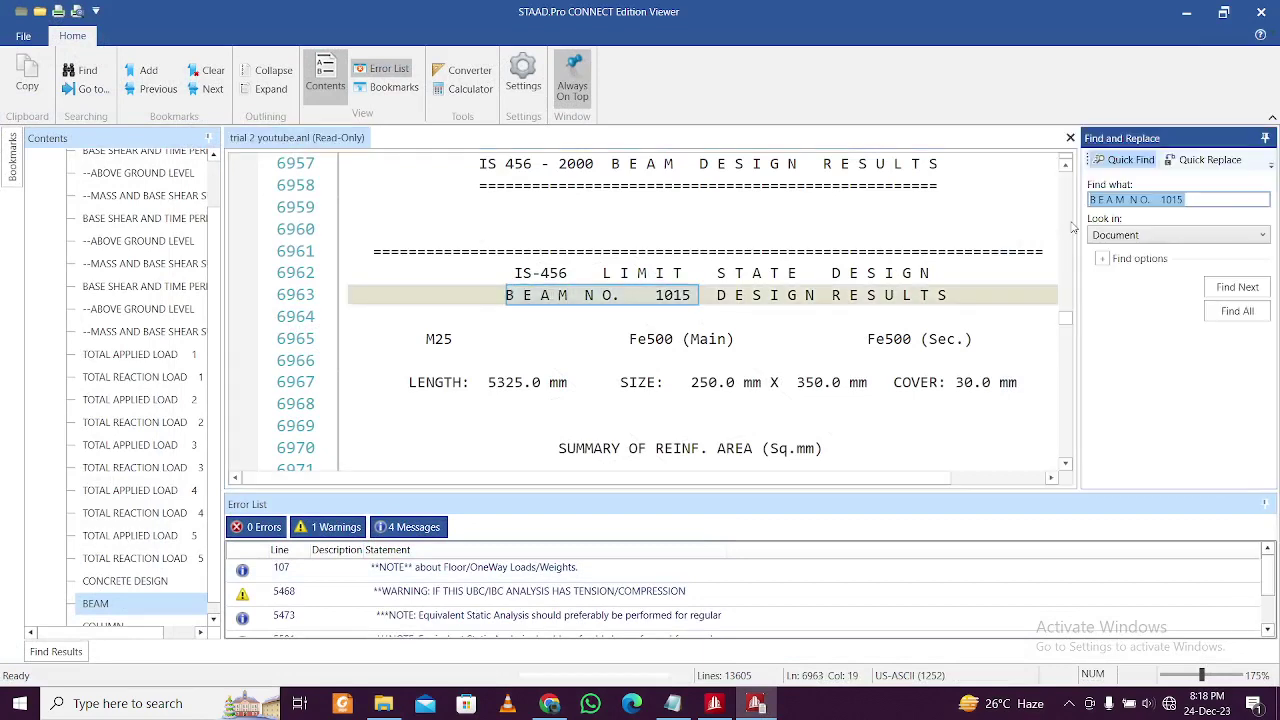
left_click(1195, 197)
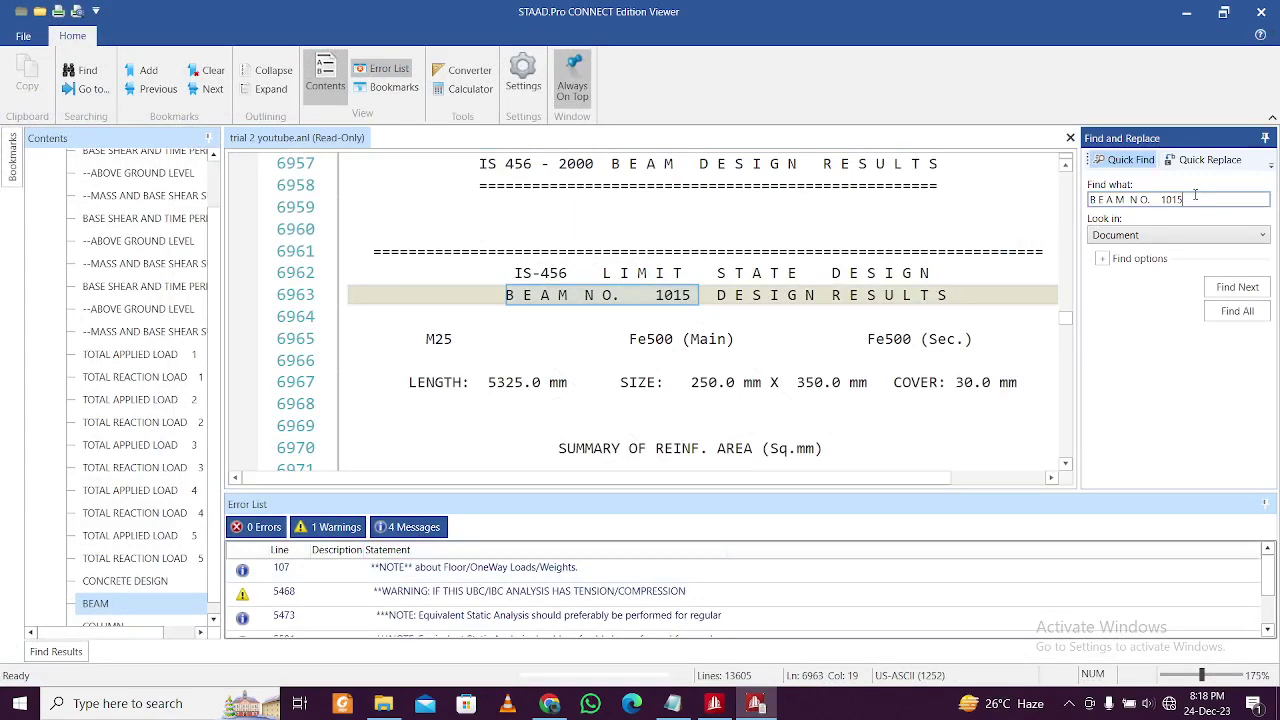
key("BackSpace")
key("BackSpace")
type("36")
key("Return")
Step: Examine beam 1036's section size and its required top reinforcement areas along the span
scroll(751, 325, "down", 2)
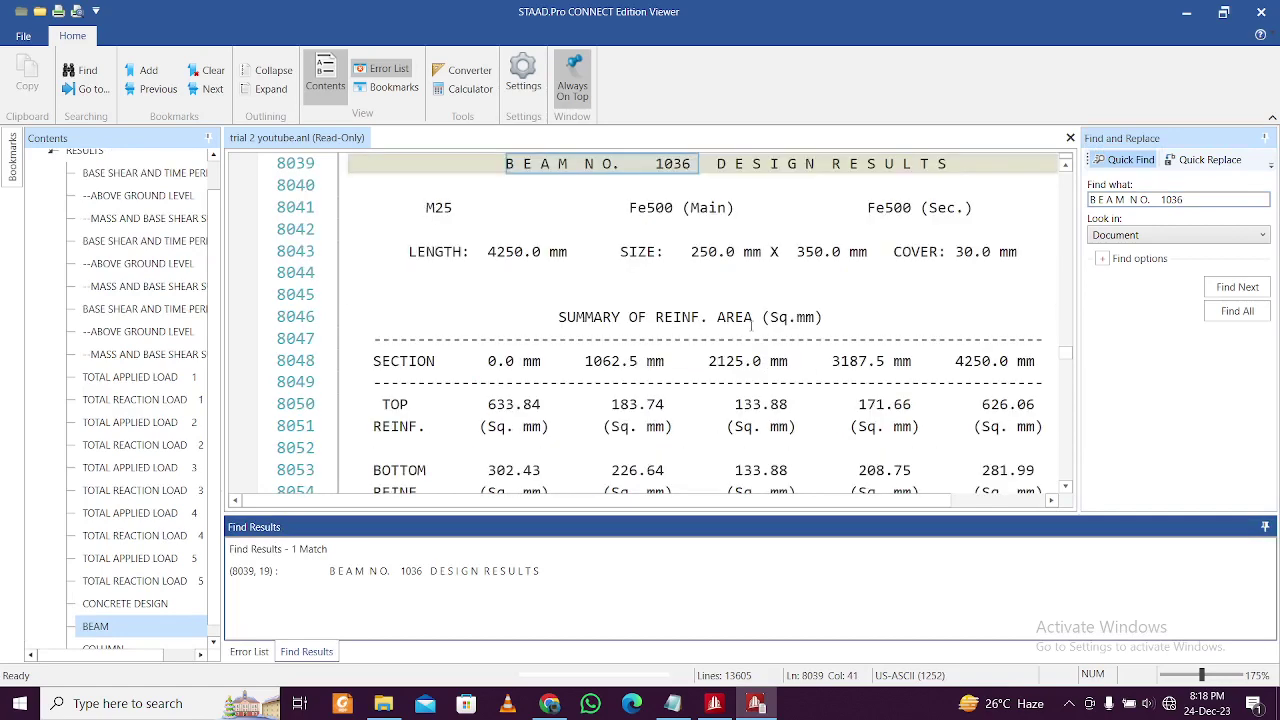
left_click(700, 258)
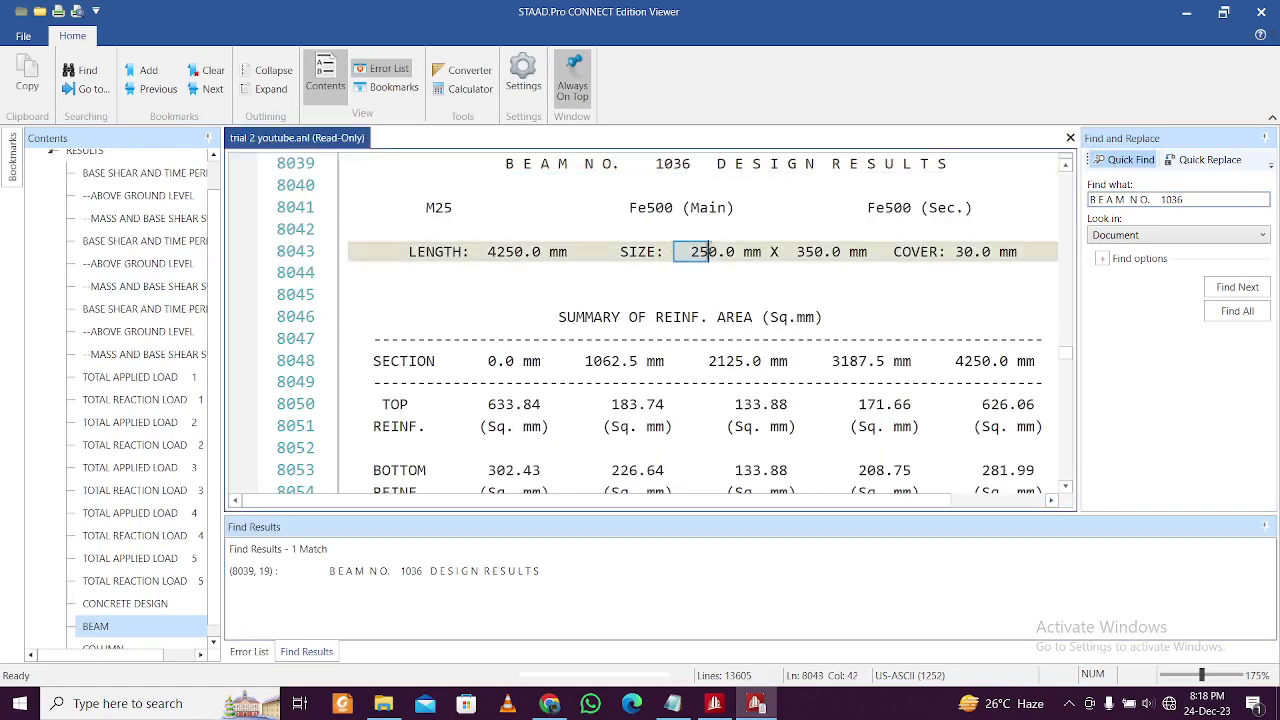
left_click(902, 268)
scroll(800, 316, "down", 1)
scroll(603, 337, "down", 1)
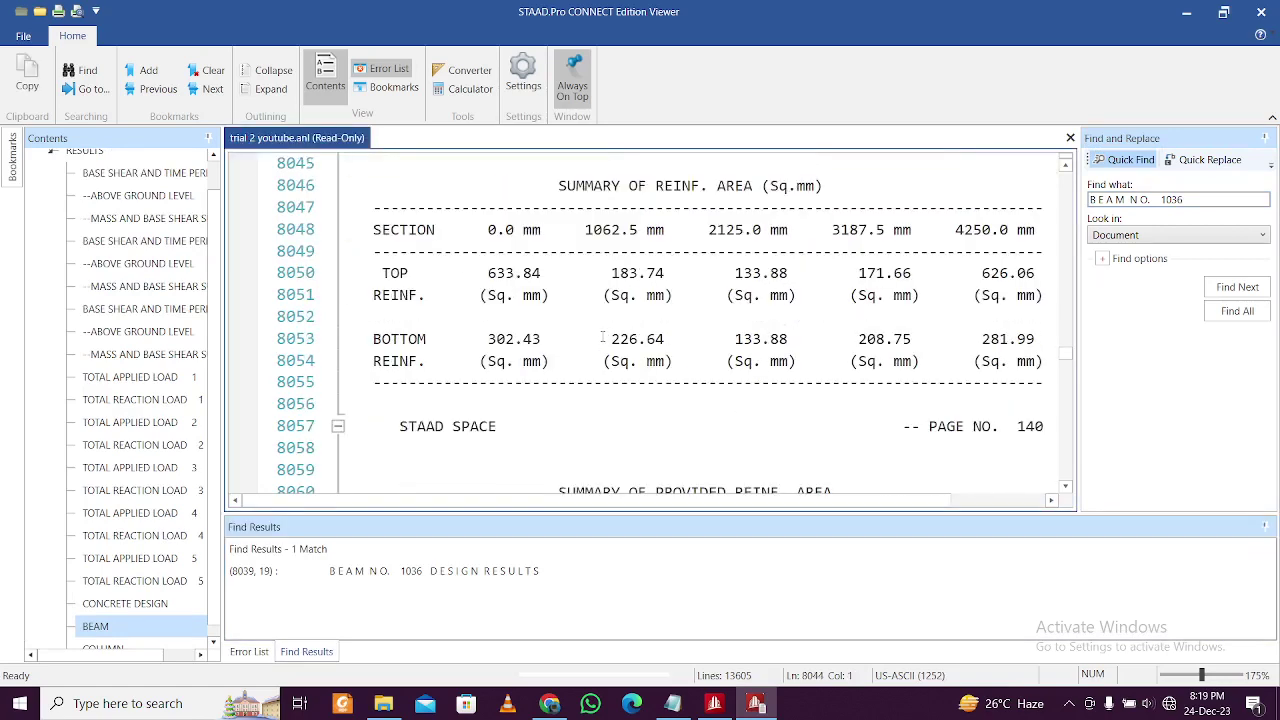
left_click(503, 288)
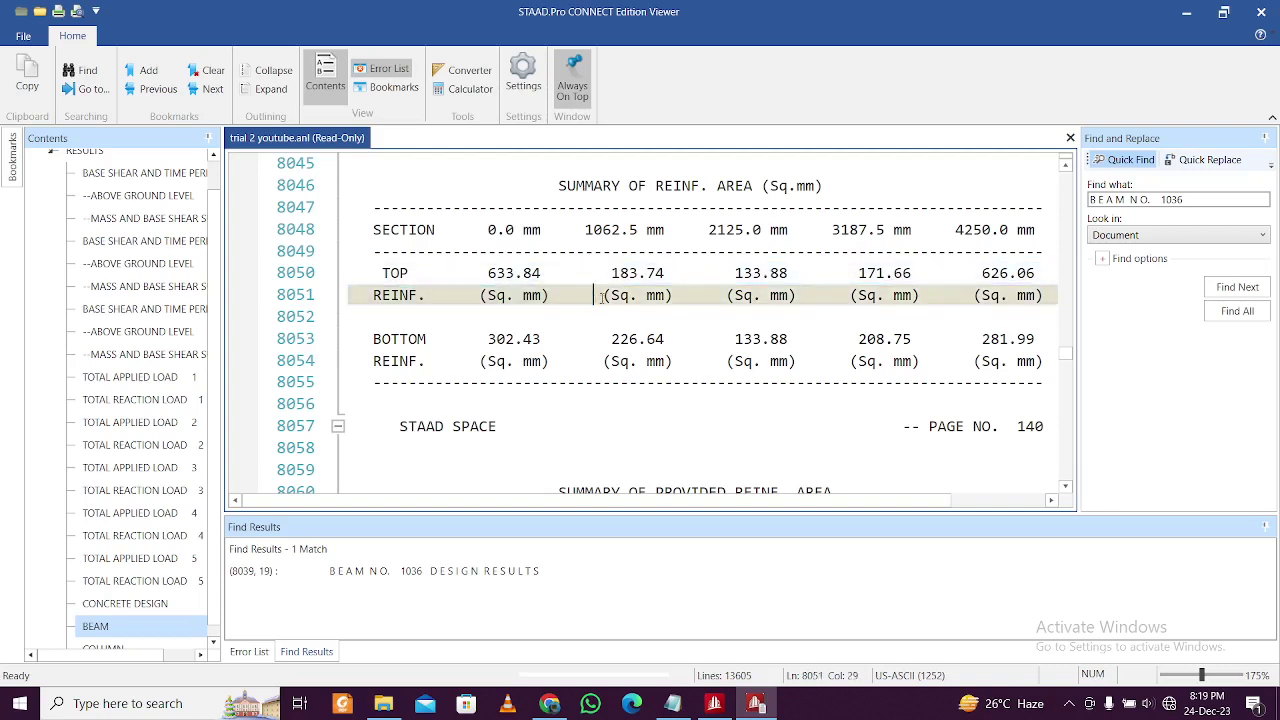
left_click_drag(618, 295, 676, 293)
left_click(762, 274)
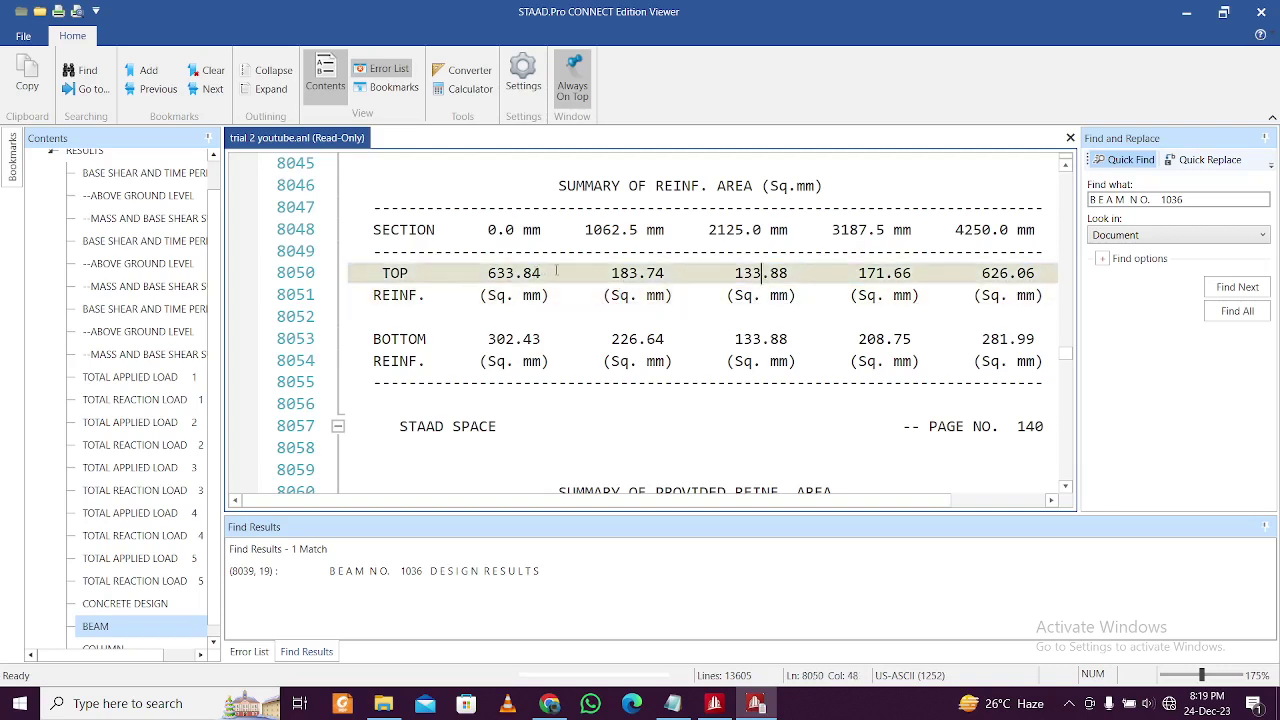
left_click_drag(467, 273, 535, 277)
left_click(1027, 295)
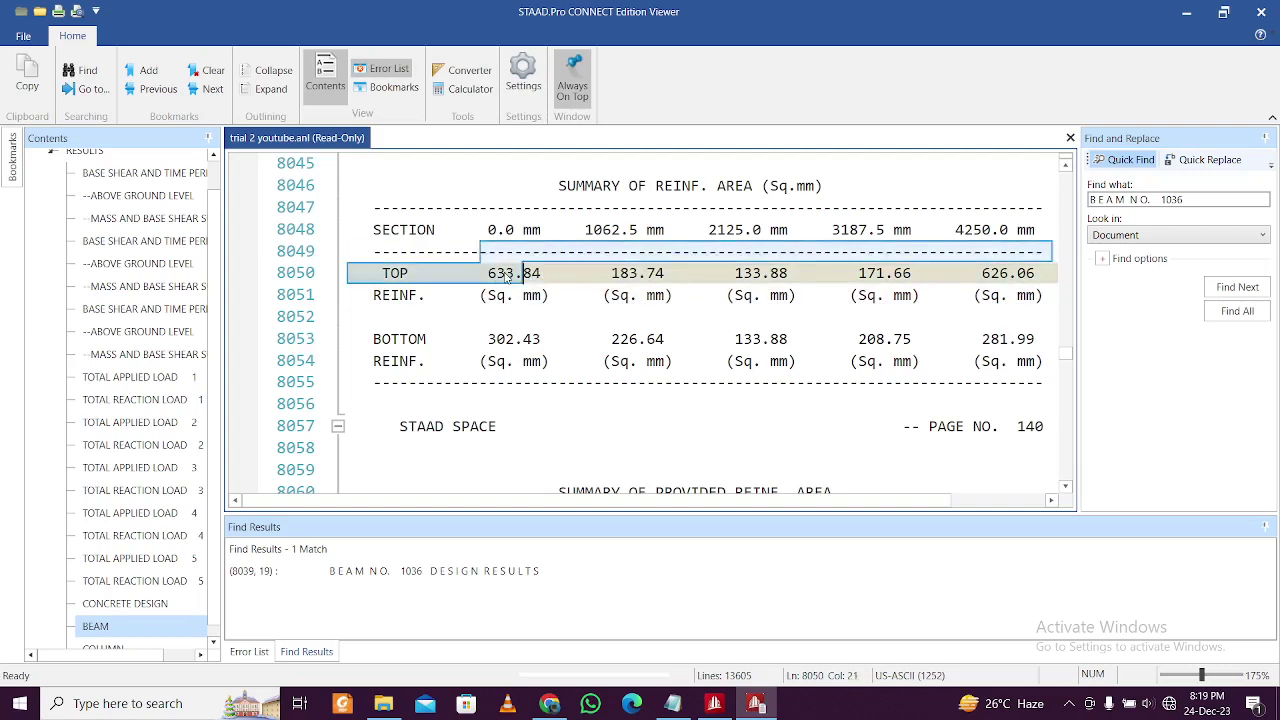
left_click(516, 273)
Step: Examine beam 1036's required bottom reinforcement areas and compare the bottom and top values at the 0.0 mm section
left_click_drag(488, 340, 984, 361)
left_click(543, 323)
left_click(565, 339)
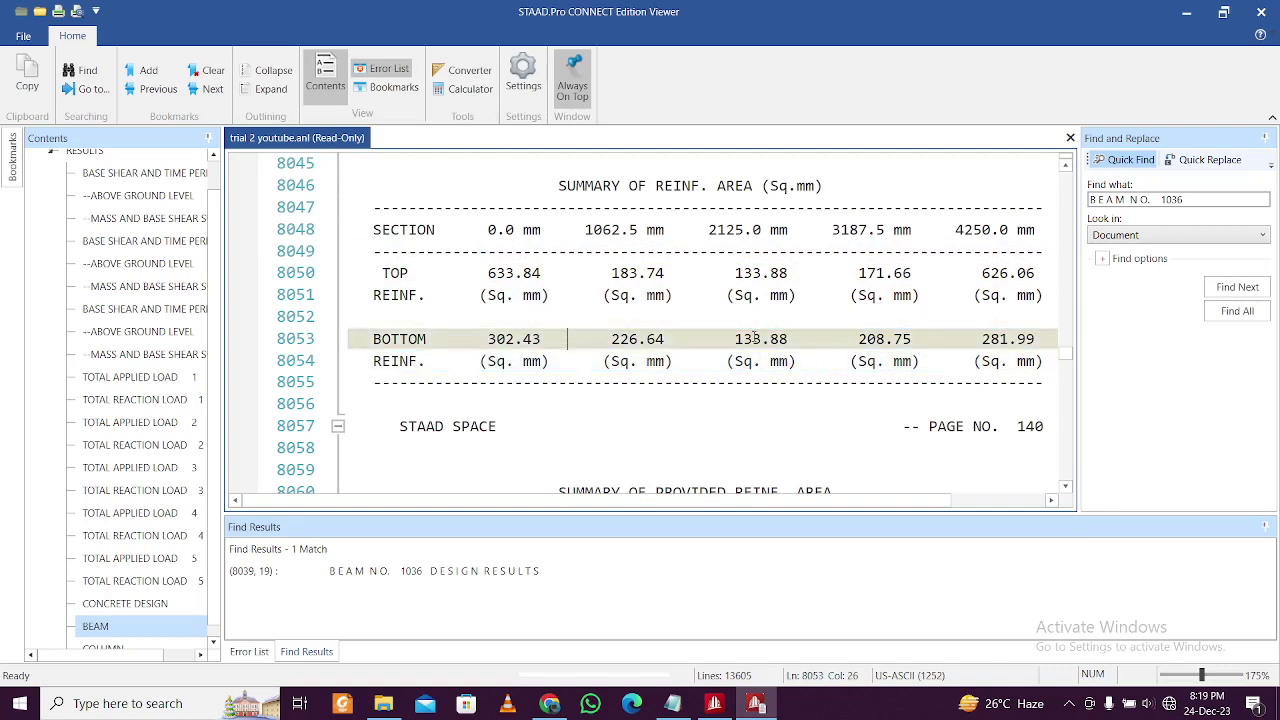
left_click(549, 339)
left_click(567, 281)
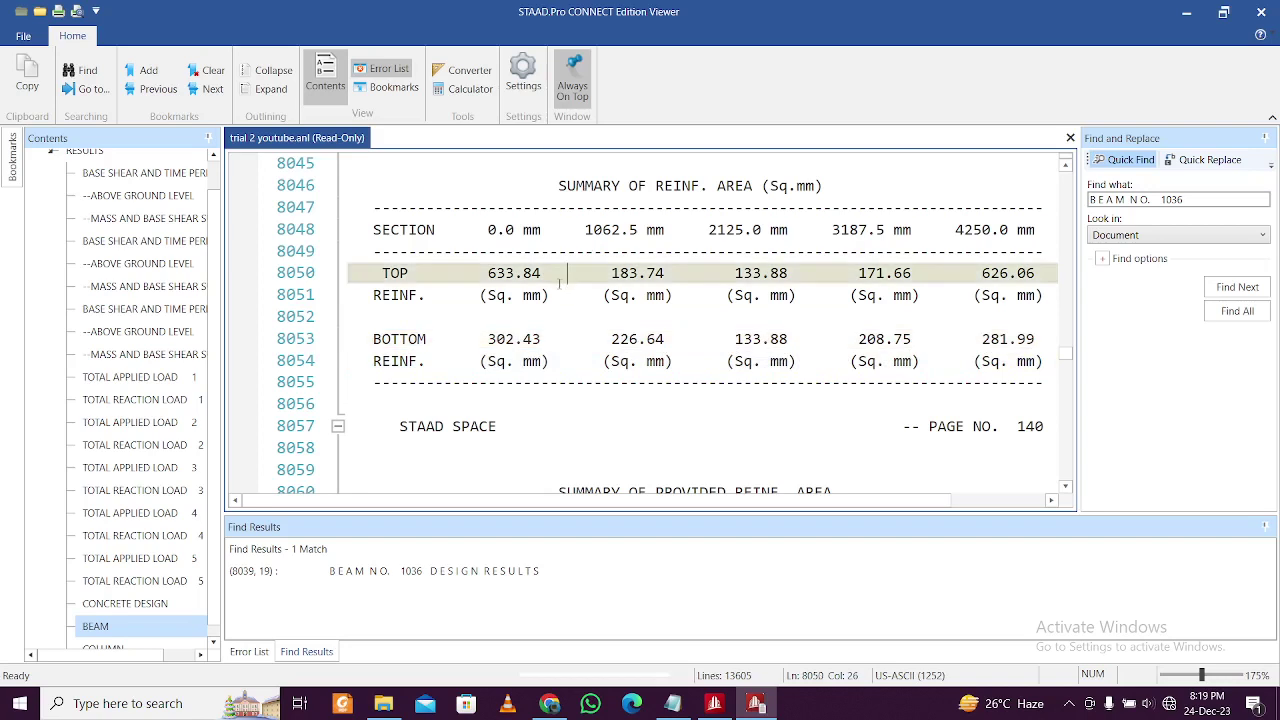
left_click(533, 340)
left_click_drag(558, 340, 469, 341)
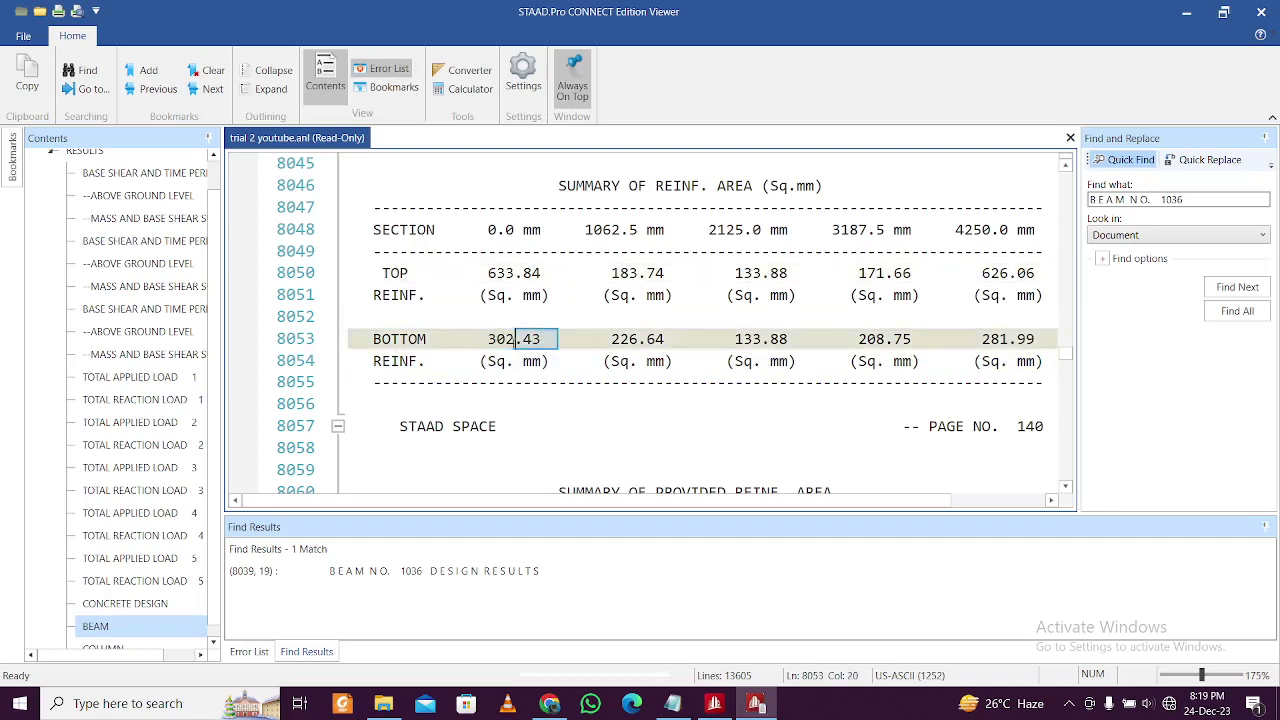
left_click_drag(557, 340, 481, 340)
left_click(481, 339)
left_click(487, 339)
left_click_drag(470, 274, 557, 280)
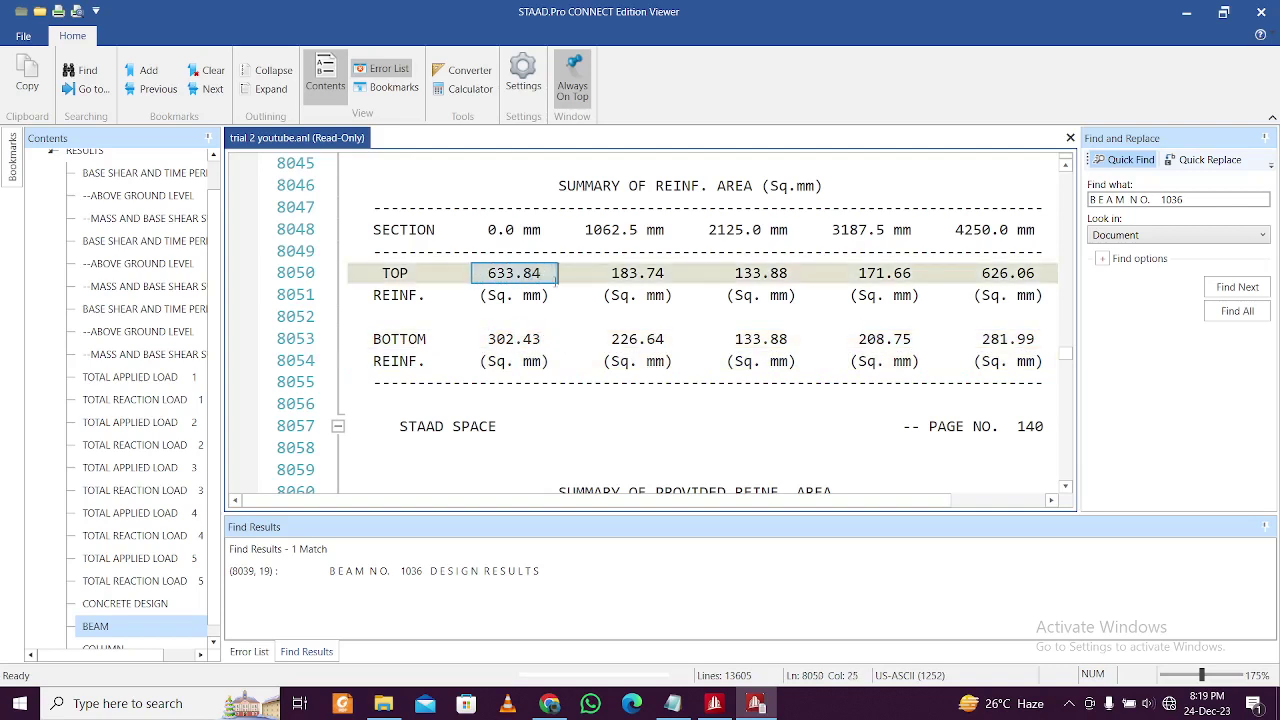
Step: Compare beam 1036's required top reinforcement areas at the 0.0 mm and 4250.0 mm sections with those along the span
left_click(549, 274)
left_click_drag(549, 277, 488, 273)
left_click_drag(477, 273, 546, 273)
left_click(551, 274)
left_click(468, 273)
left_click(547, 273)
double_click(996, 275)
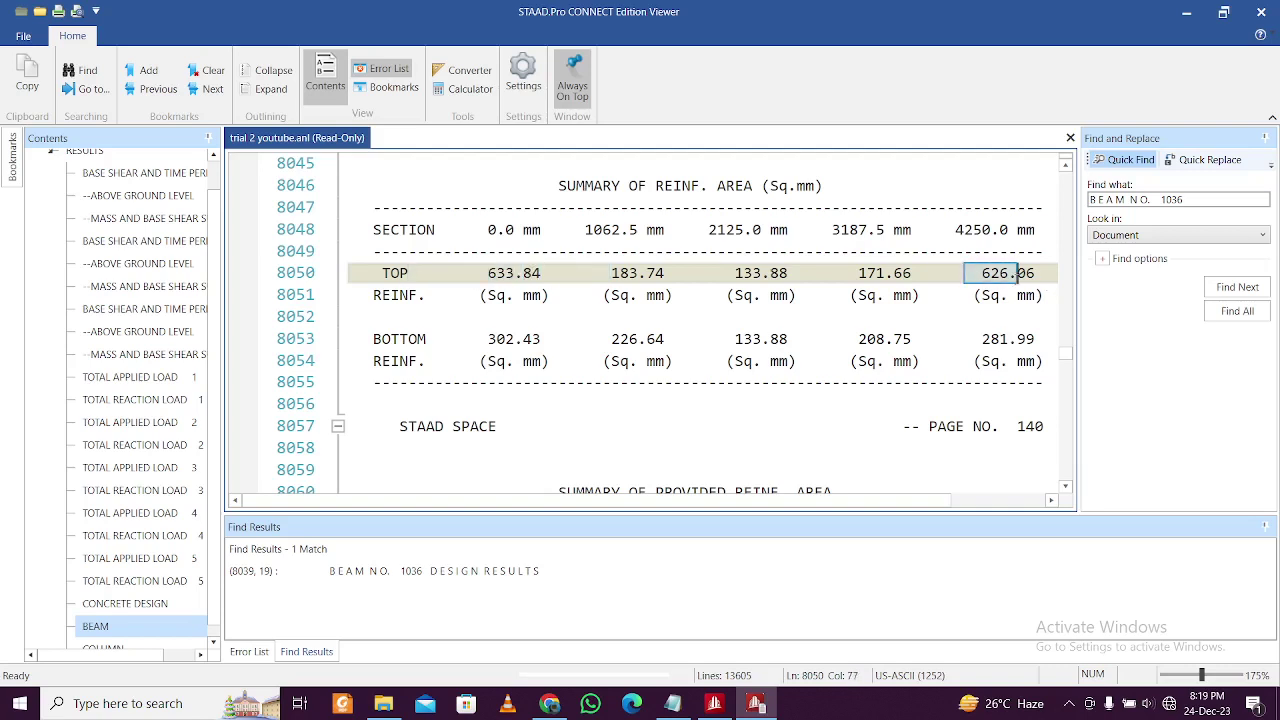
left_click(892, 275)
mouse_move(910, 273)
left_mouse_down()
mouse_move(548, 273)
mouse_move(886, 273)
mouse_move(919, 295)
left_mouse_up()
mouse_move(541, 273)
left_mouse_down()
mouse_move(472, 273)
mouse_move(540, 273)
left_mouse_up()
left_click(488, 273)
left_click(567, 273)
left_click_drag(974, 273, 1036, 273)
left_click(1040, 273)
left_click(990, 273)
left_click(868, 273)
left_click(701, 340)
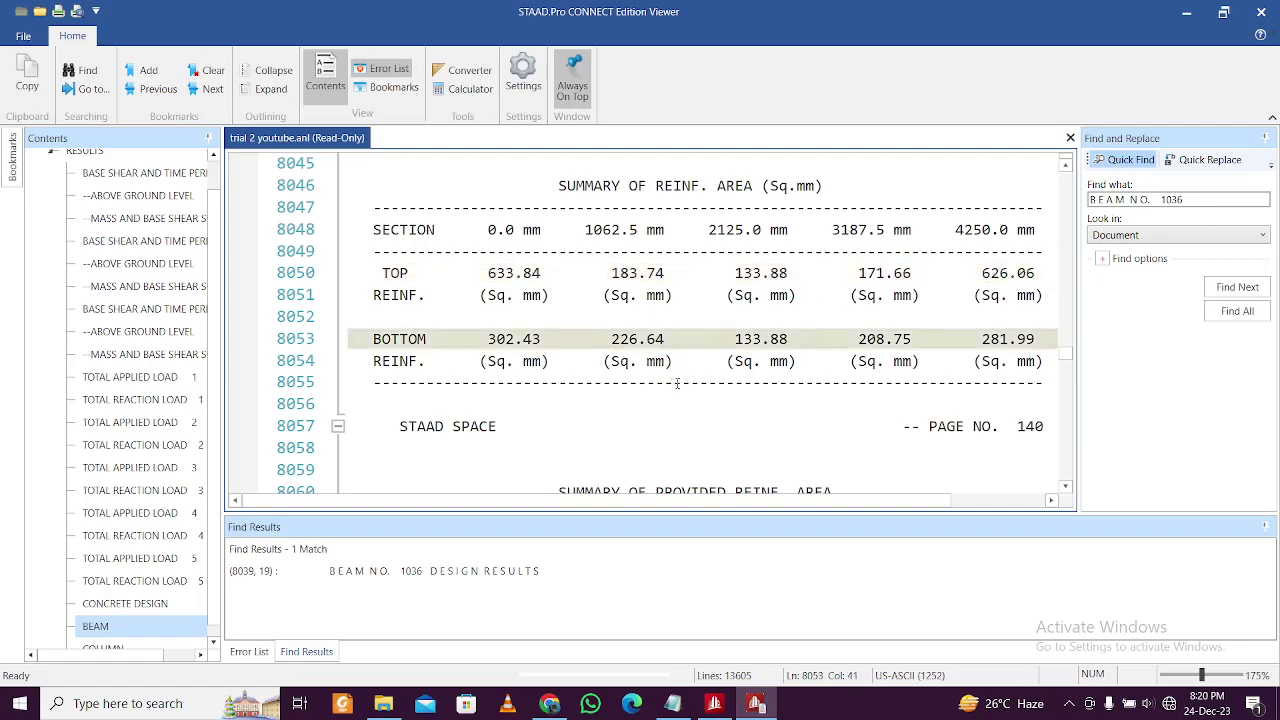
Step: Switch to the STAAD.Pro model, restore the whole structure and show it in side elevation with no members selected
left_click(755, 703)
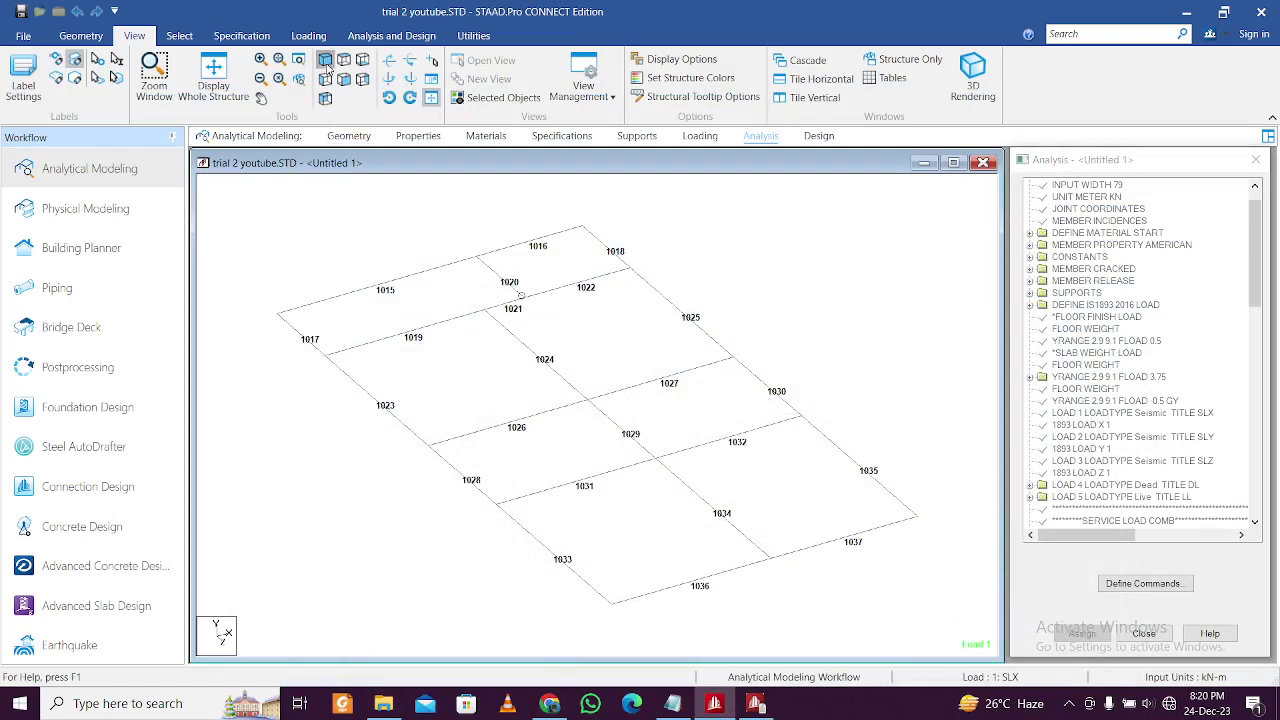
left_click(213, 78)
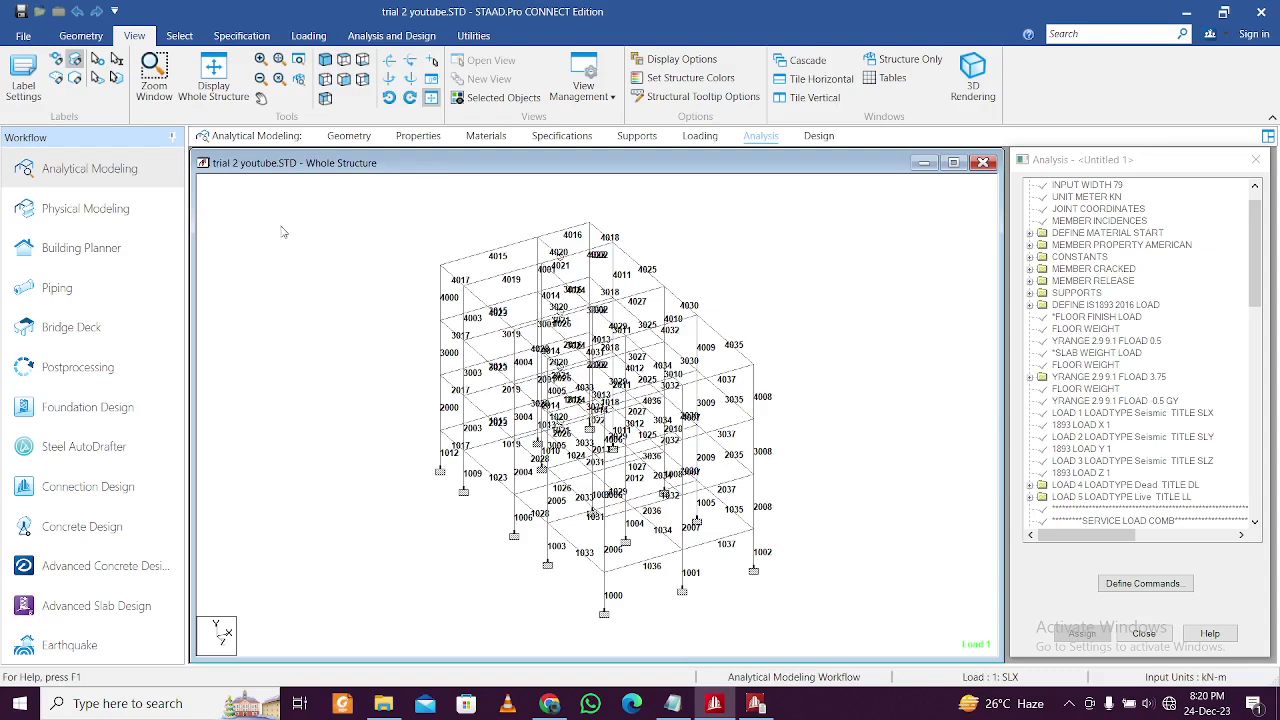
key("F5")
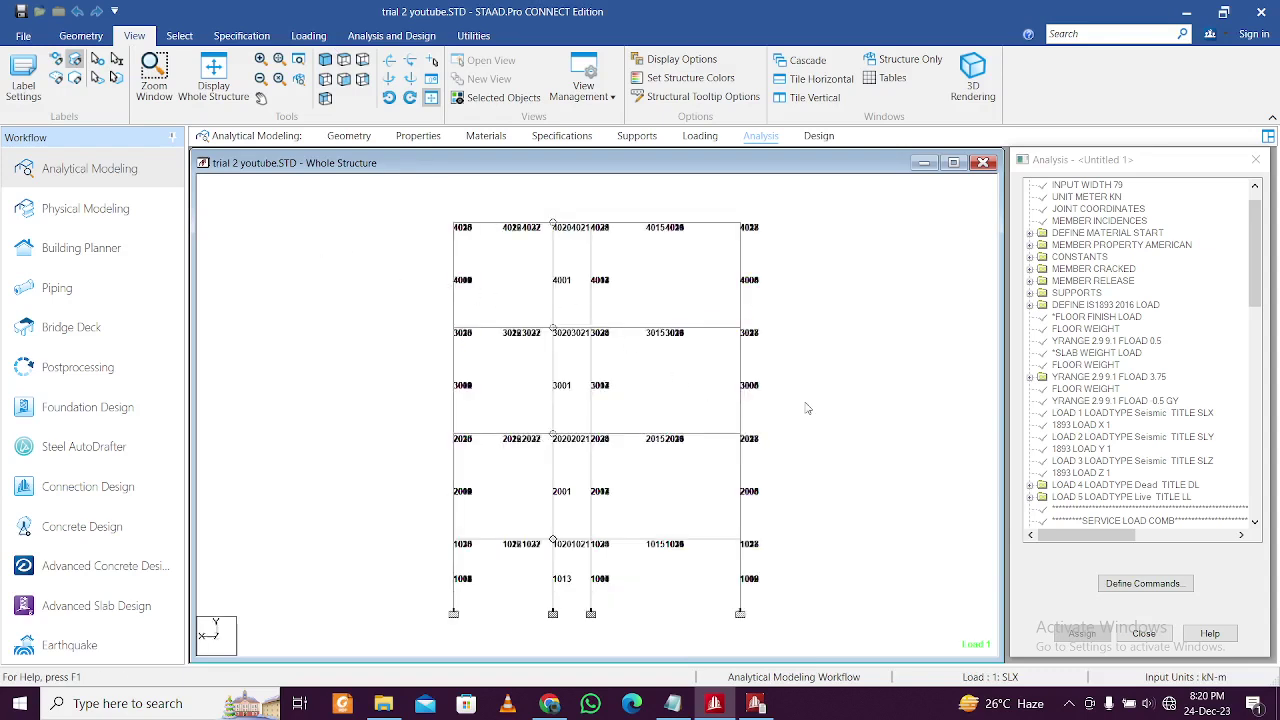
left_click_drag(799, 398, 385, 346)
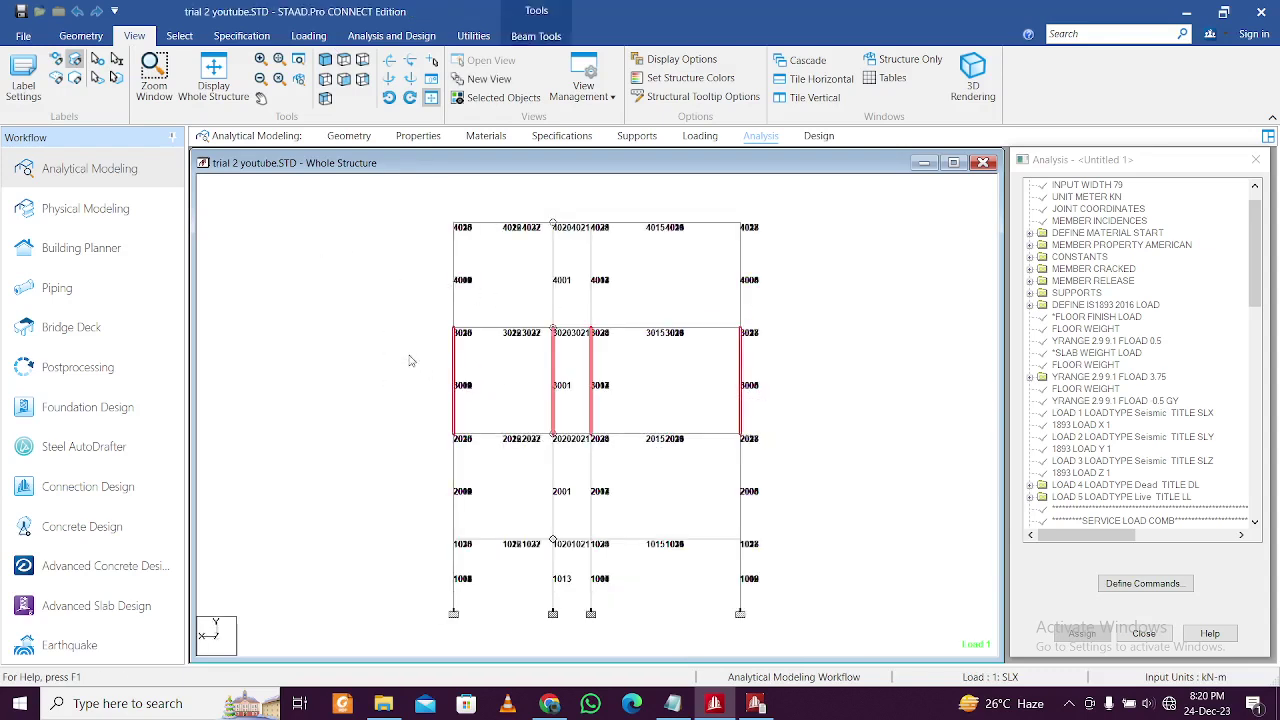
left_click(697, 600)
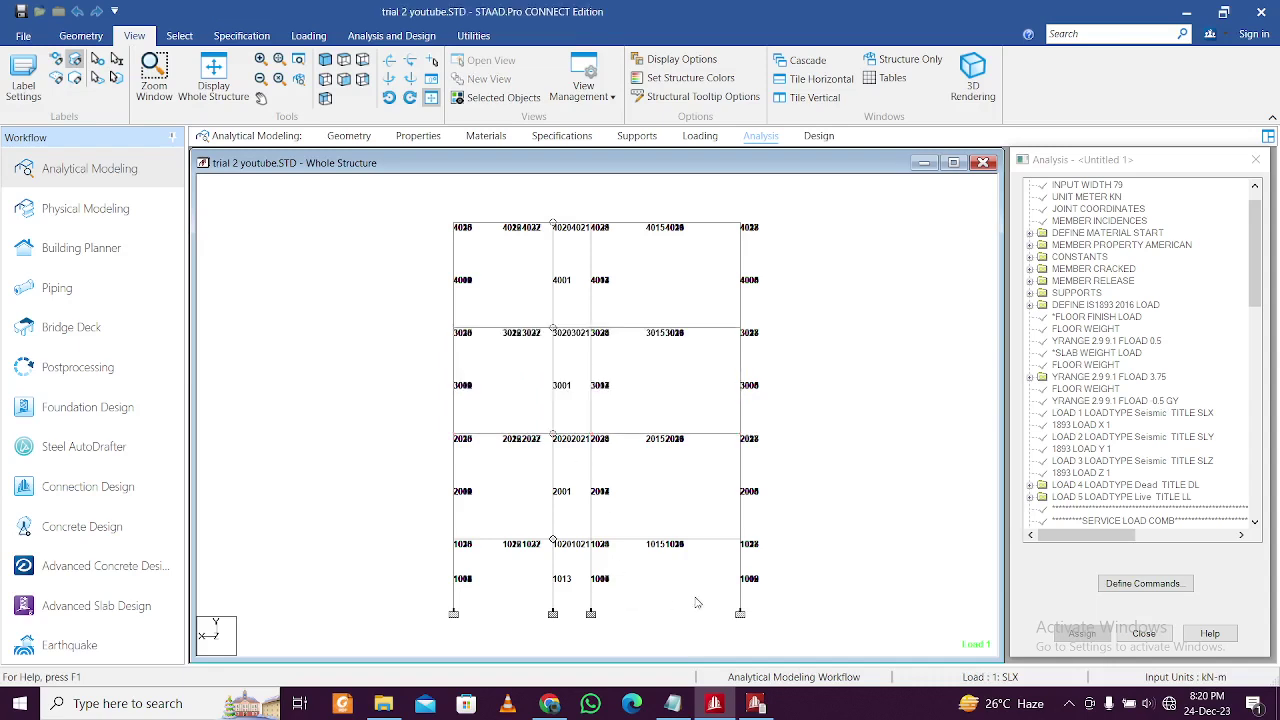
Step: Isolate the lowest-storey columns in a new view and display them in isometric with their member numbers
left_click_drag(828, 589, 418, 559)
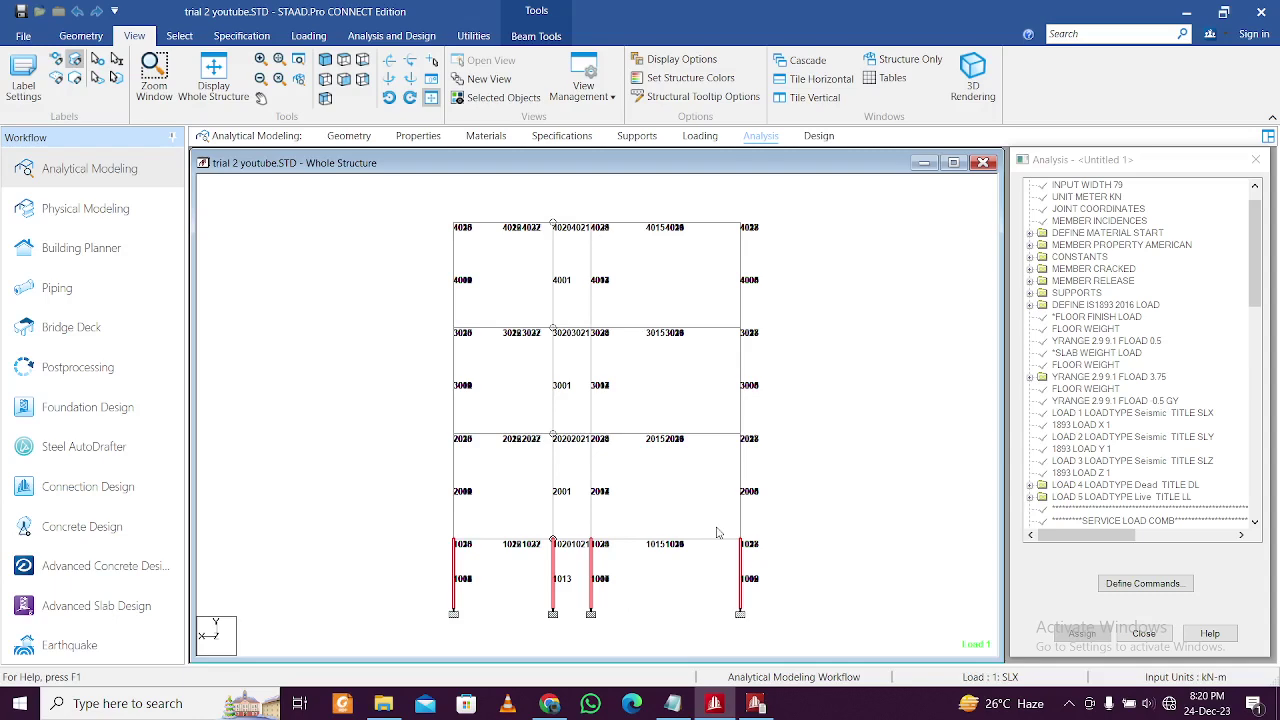
right_click(830, 474)
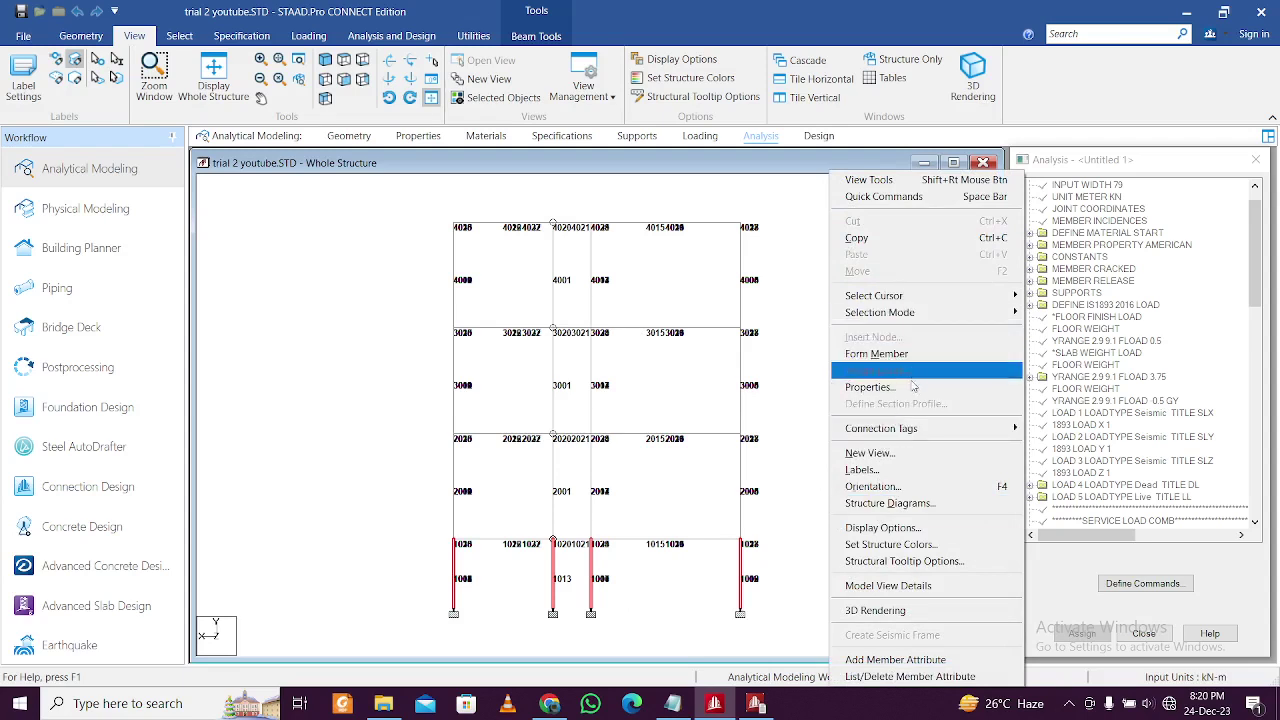
left_click(910, 455)
left_click(852, 394)
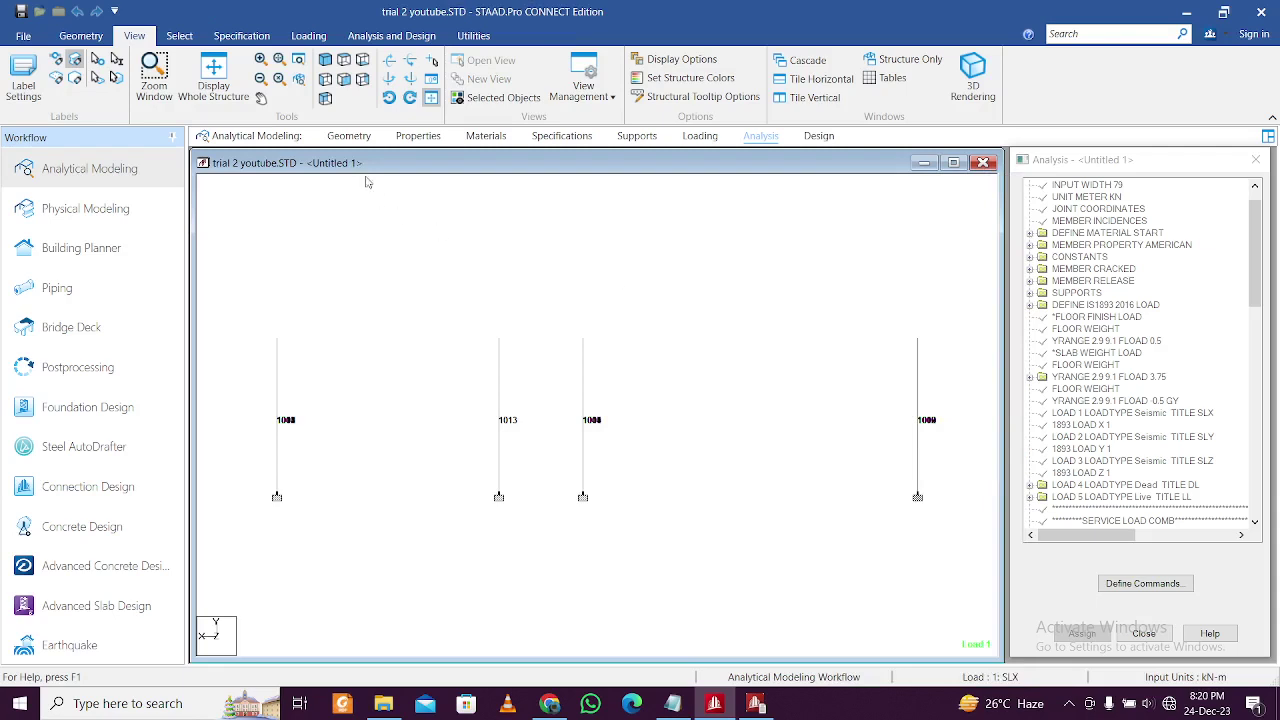
left_click(344, 79)
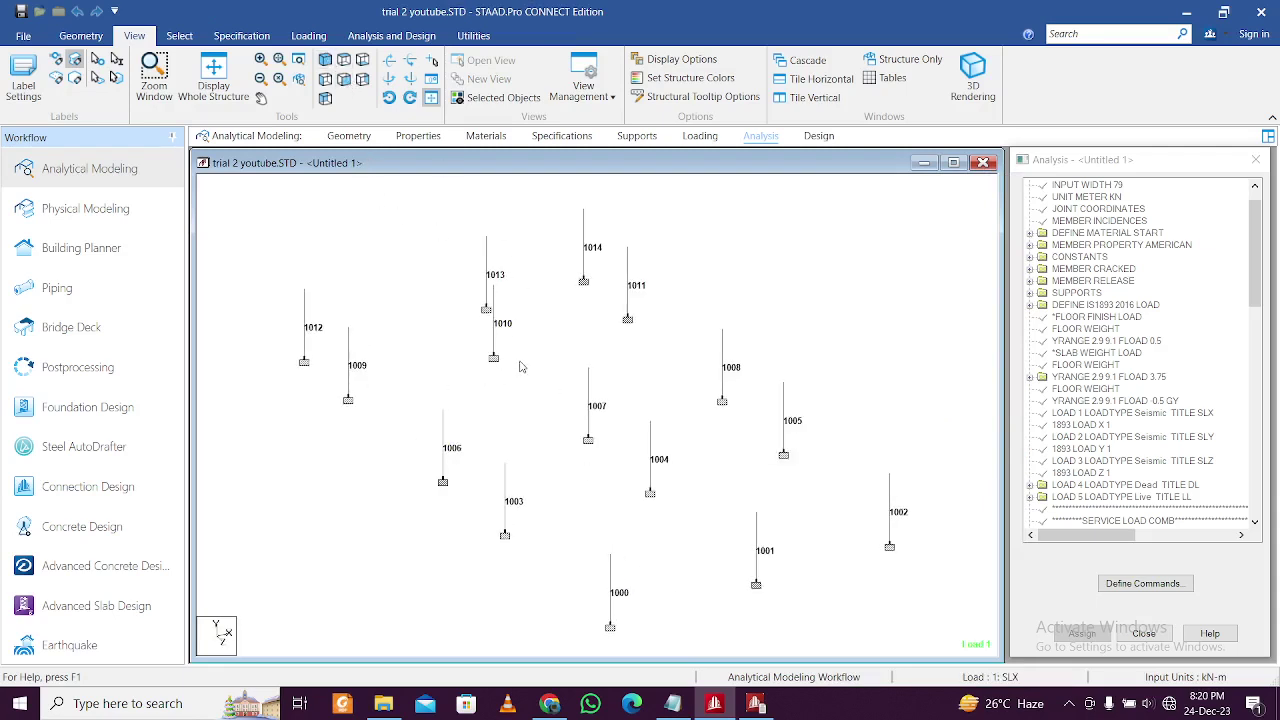
Step: Switch to the output viewer and go to the column design results
left_click(755, 703)
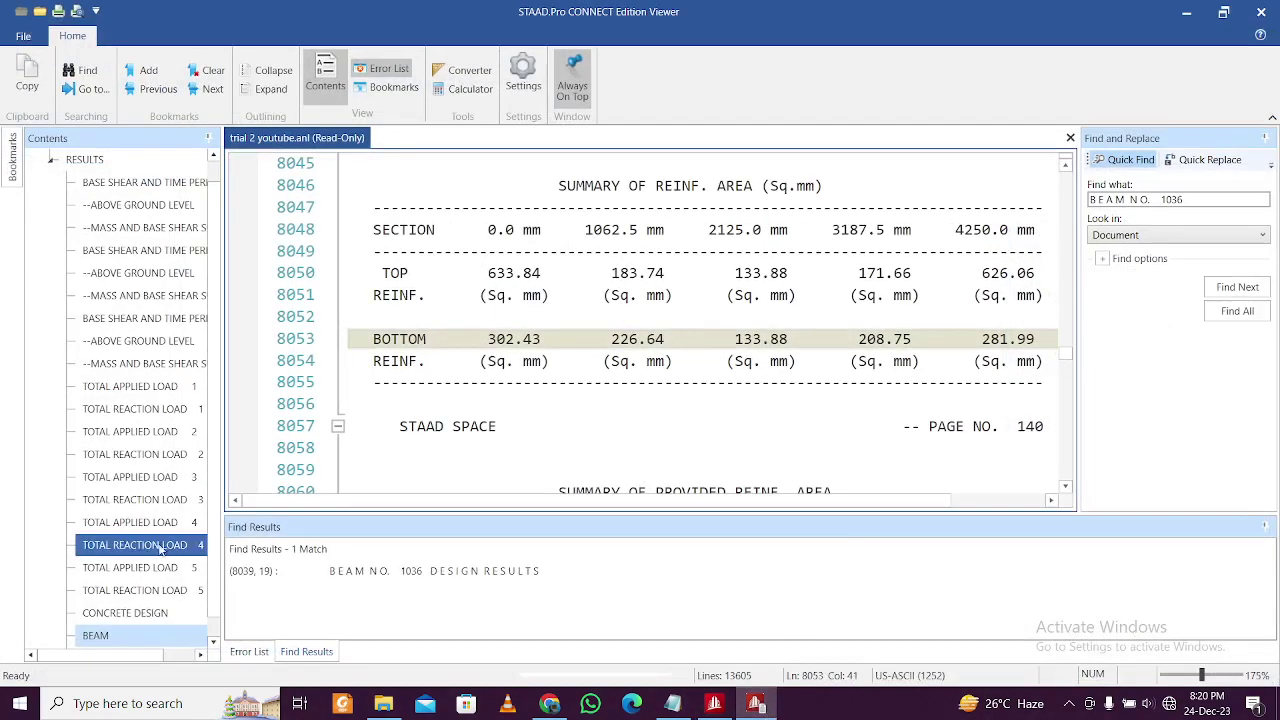
scroll(130, 600, "down", 1)
left_click(125, 636)
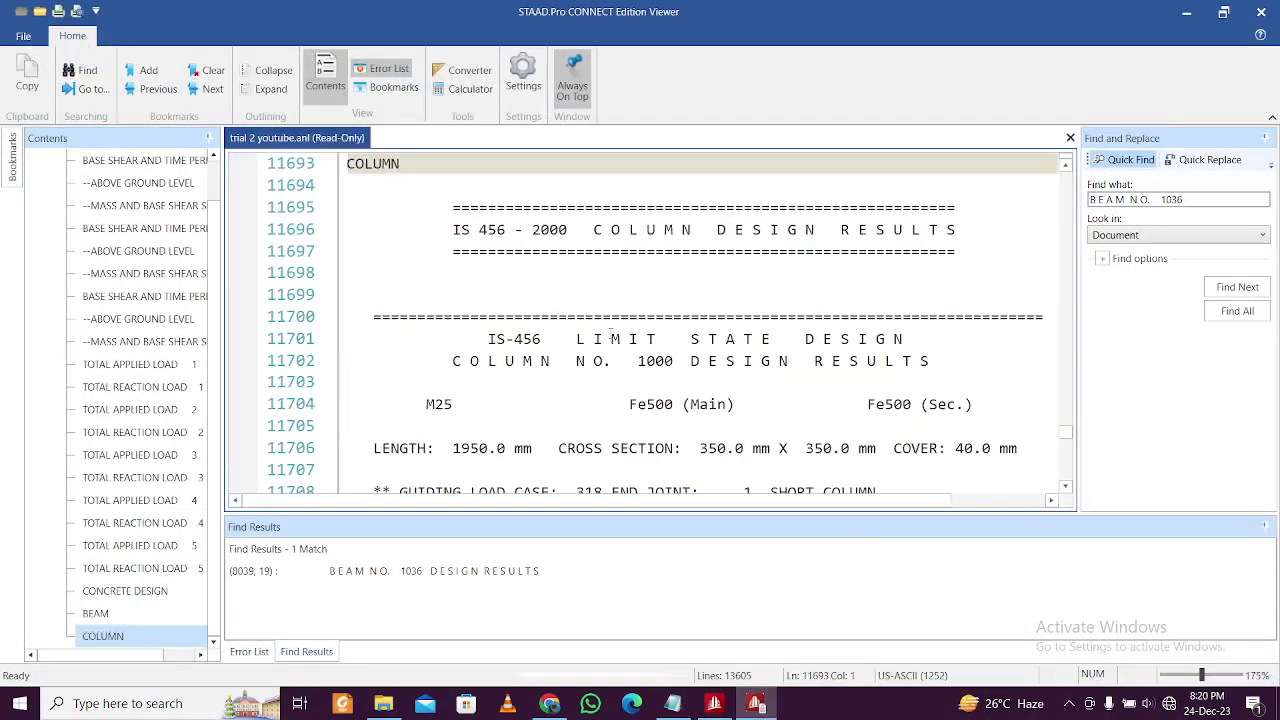
Step: Search the document for "C O L U M N N O. 1007", reusing the column 1000 heading
left_click_drag(674, 364, 457, 364)
key("ctrl+f")
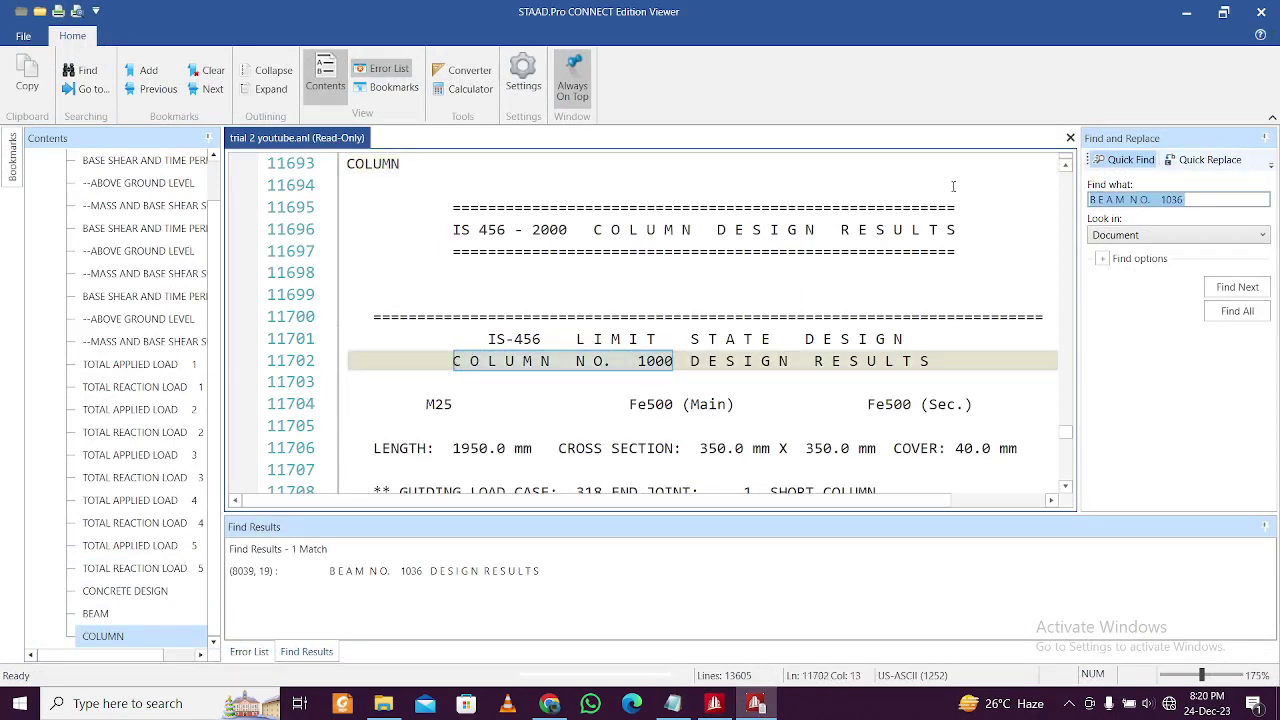
type("C O L U M N  N O.  1000")
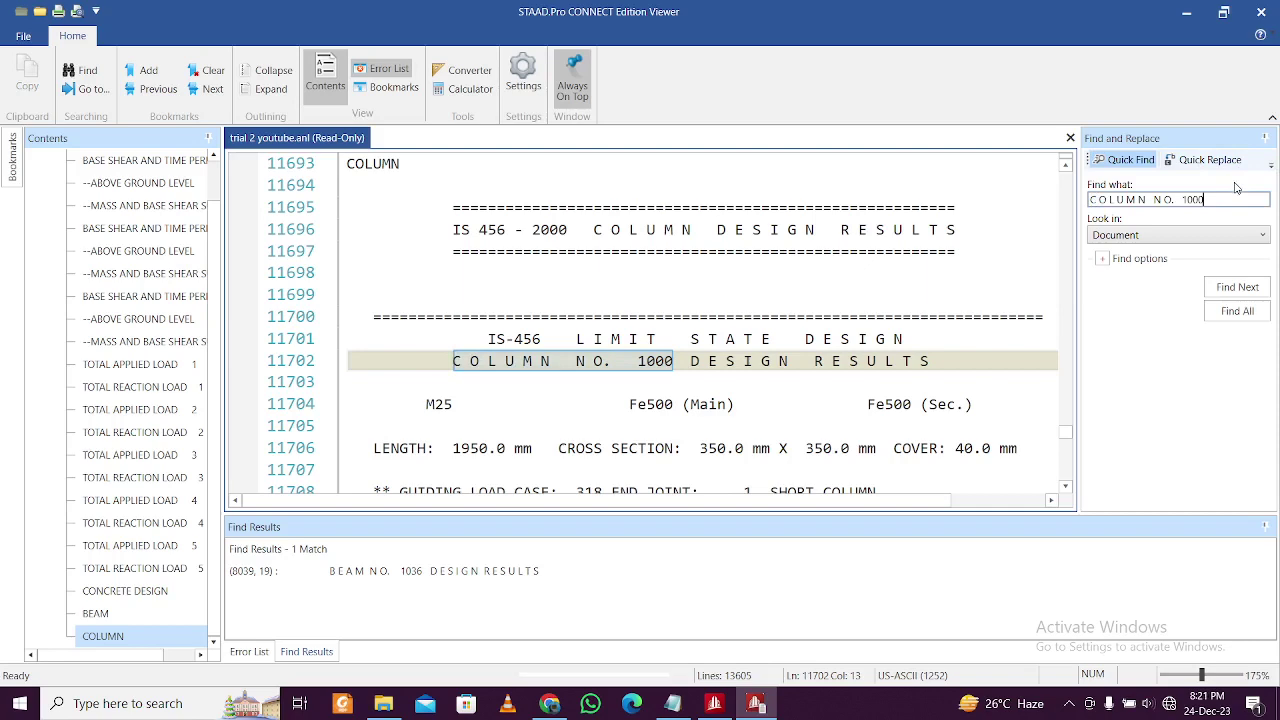
key("shift+Left")
type("7")
key("Return")
Step: Examine column 1007's required steel area and its main reinforcement bars, and return to the isolated columns in the STAAD.Pro model
scroll(727, 302, "down", 6)
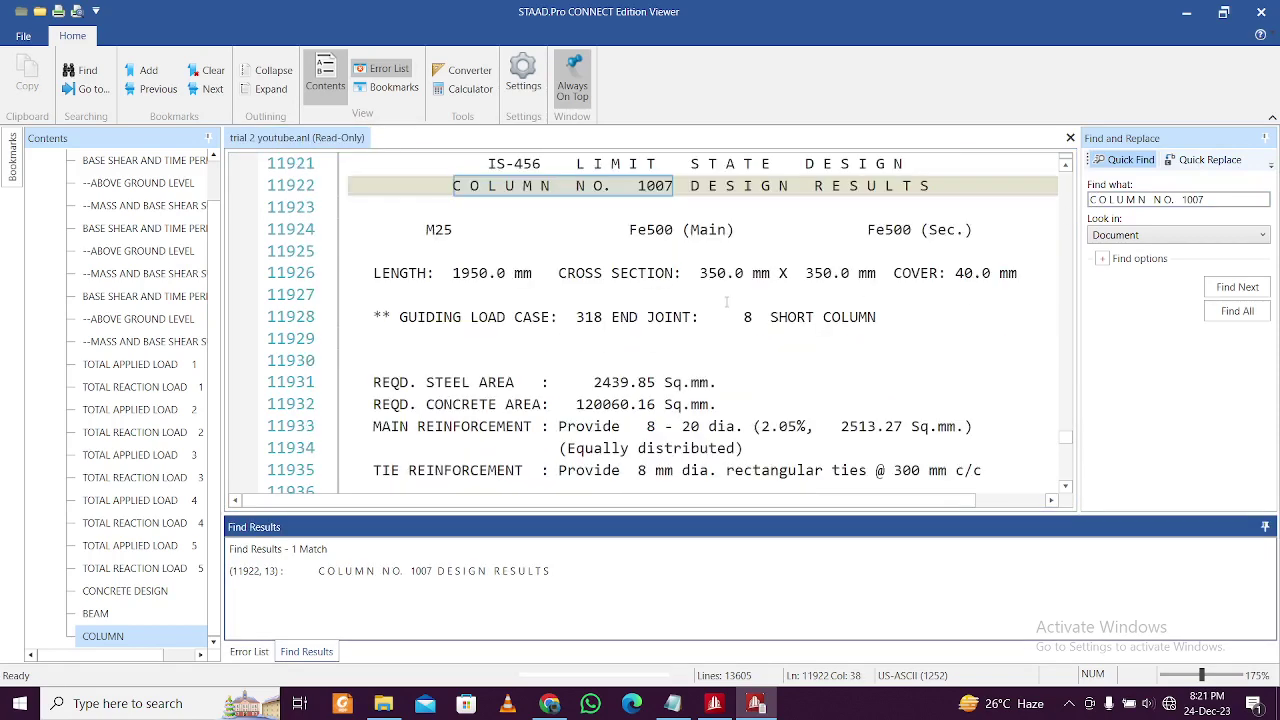
scroll(727, 302, "up", 1)
scroll(727, 301, "up", 2)
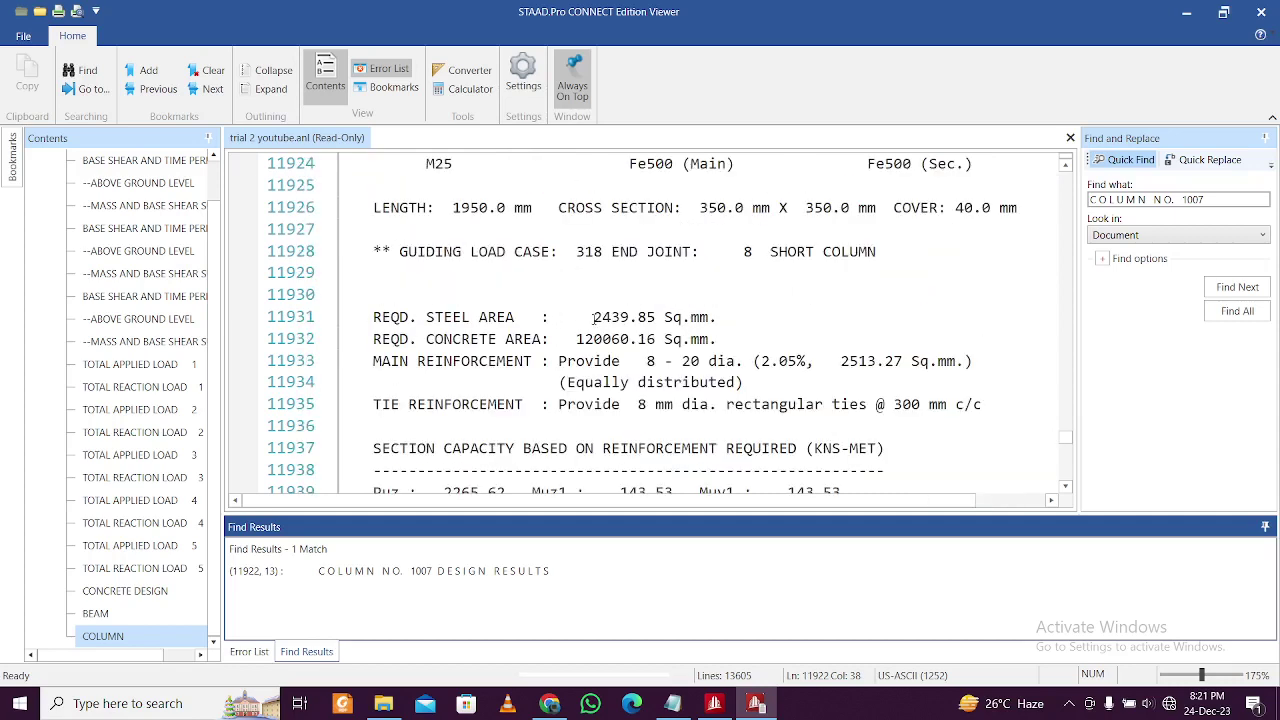
left_click_drag(594, 317, 659, 317)
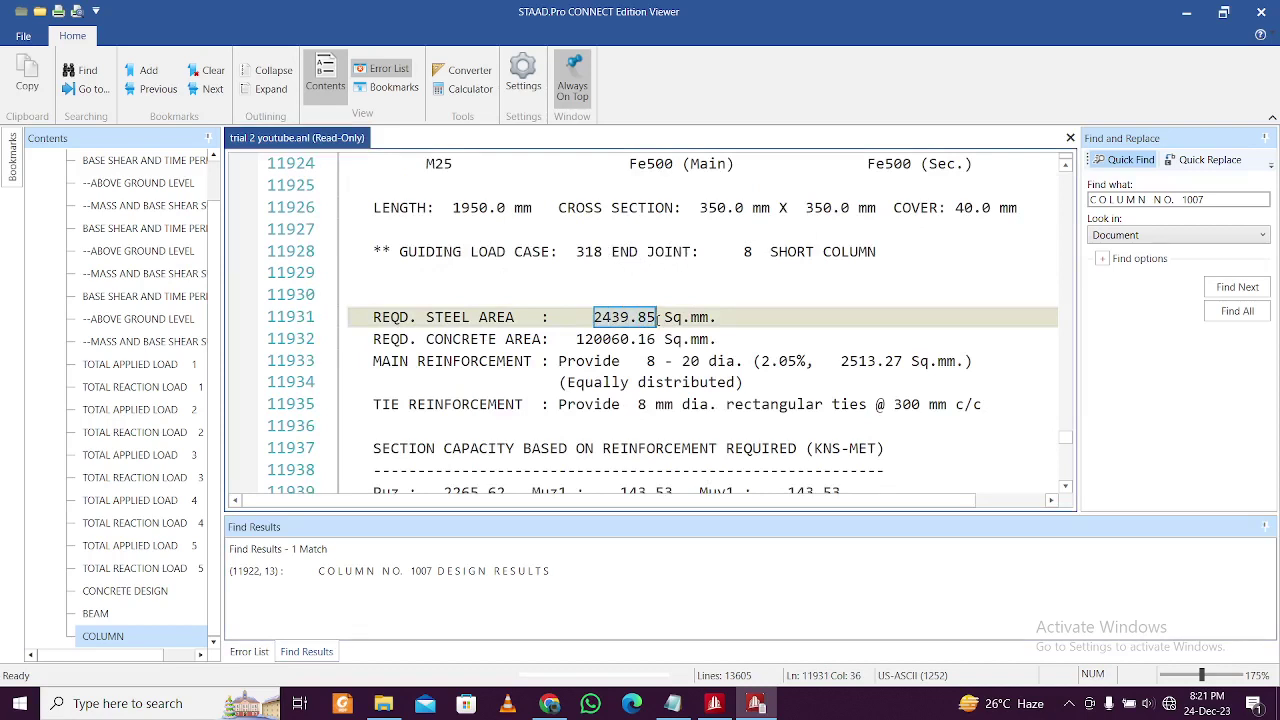
left_click(659, 362)
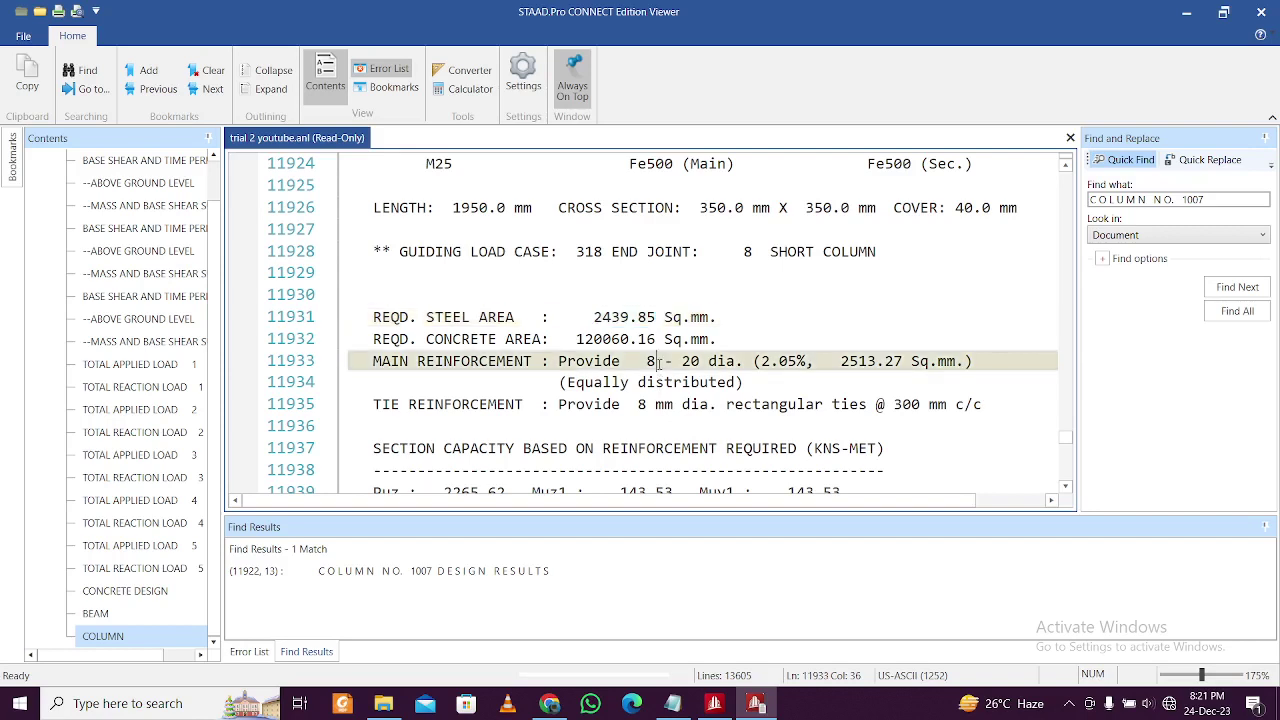
left_click_drag(640, 361, 727, 362)
left_click(727, 362)
left_click(714, 703)
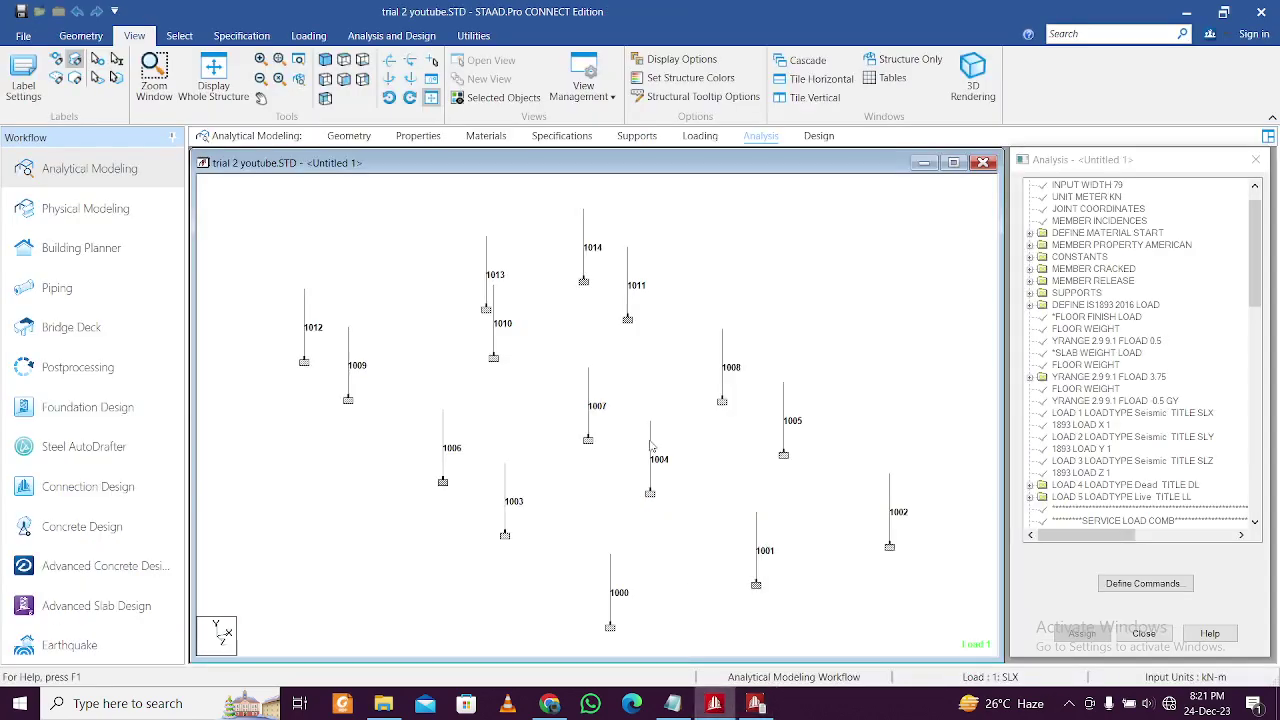